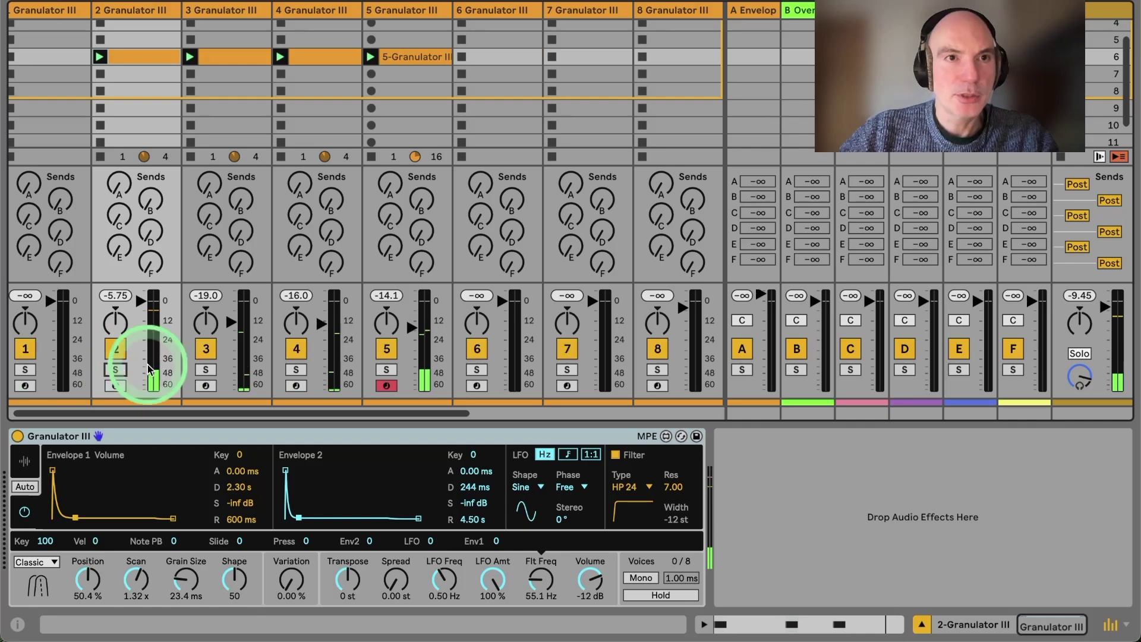
# Audition tracks 3, 4 and 5 by soloing each in turn, and restore playback of all tracks
pyautogui.click(206, 370)
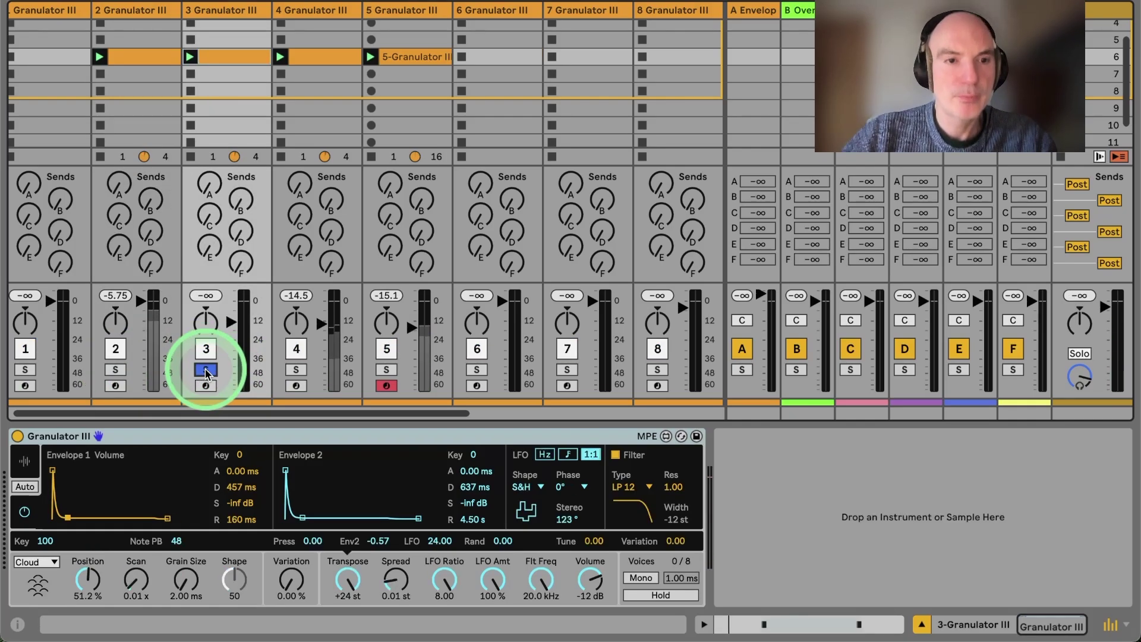
pyautogui.click(296, 370)
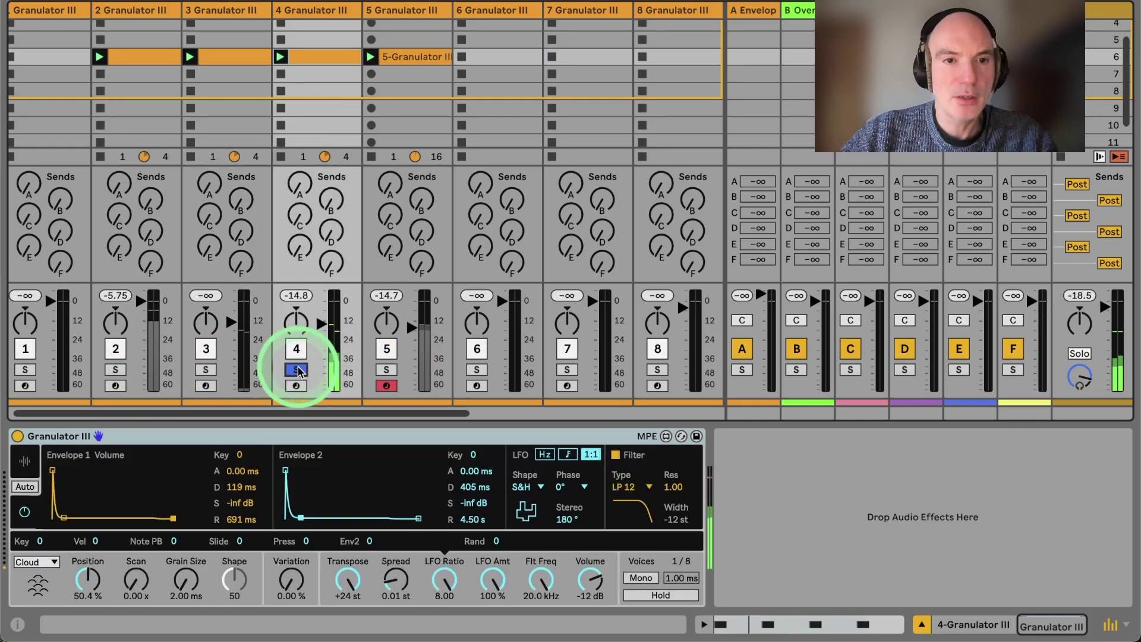
pyautogui.click(386, 370)
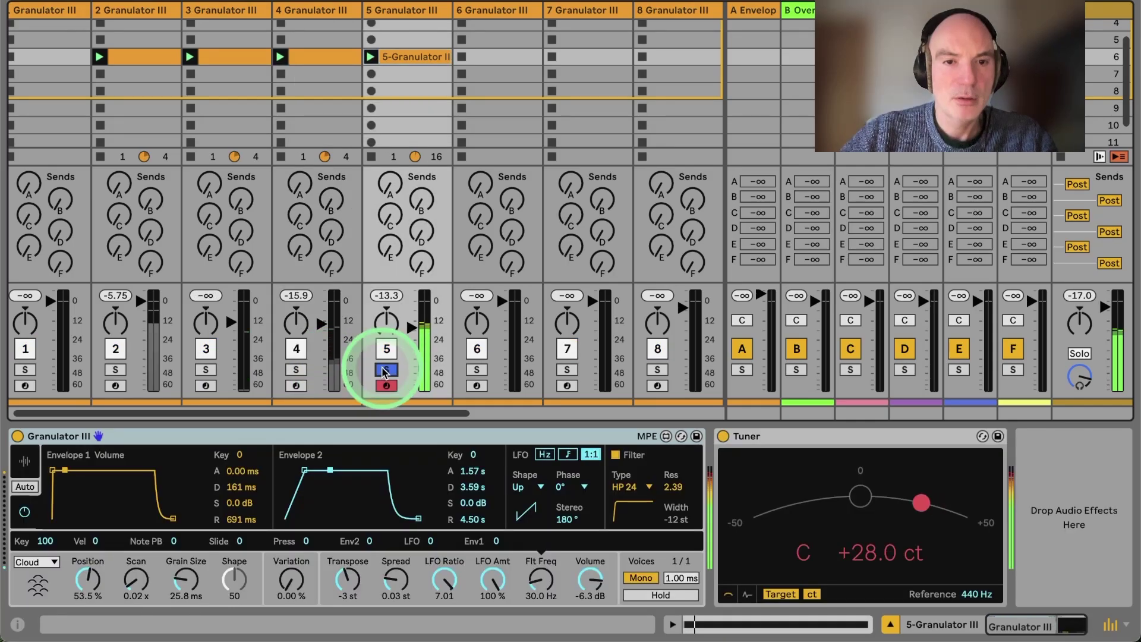
pyautogui.click(385, 370)
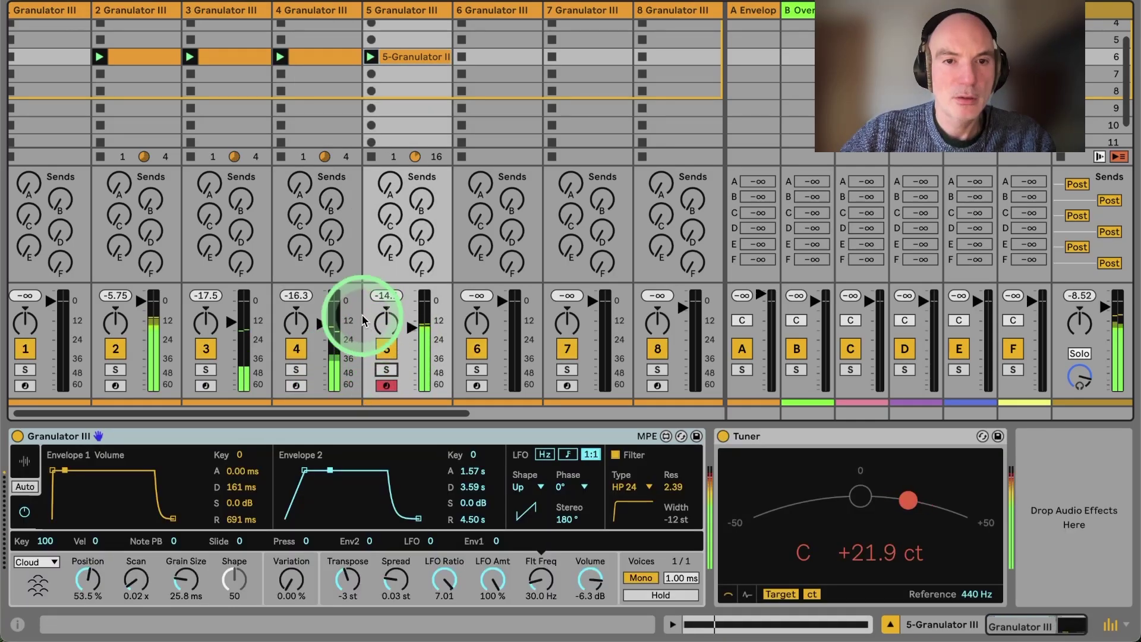
pyautogui.press('XF86AudioRaiseVolume')
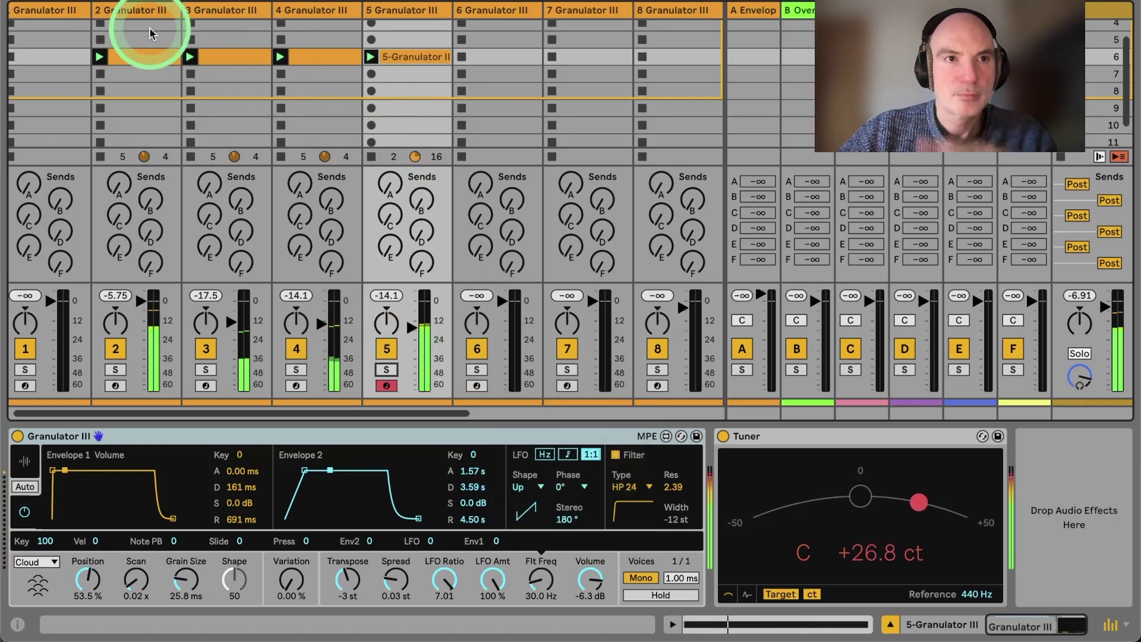
# View the Granulator III devices on tracks 1 and 2, leaving the empty one on track 1 selected
pyautogui.click(53, 10)
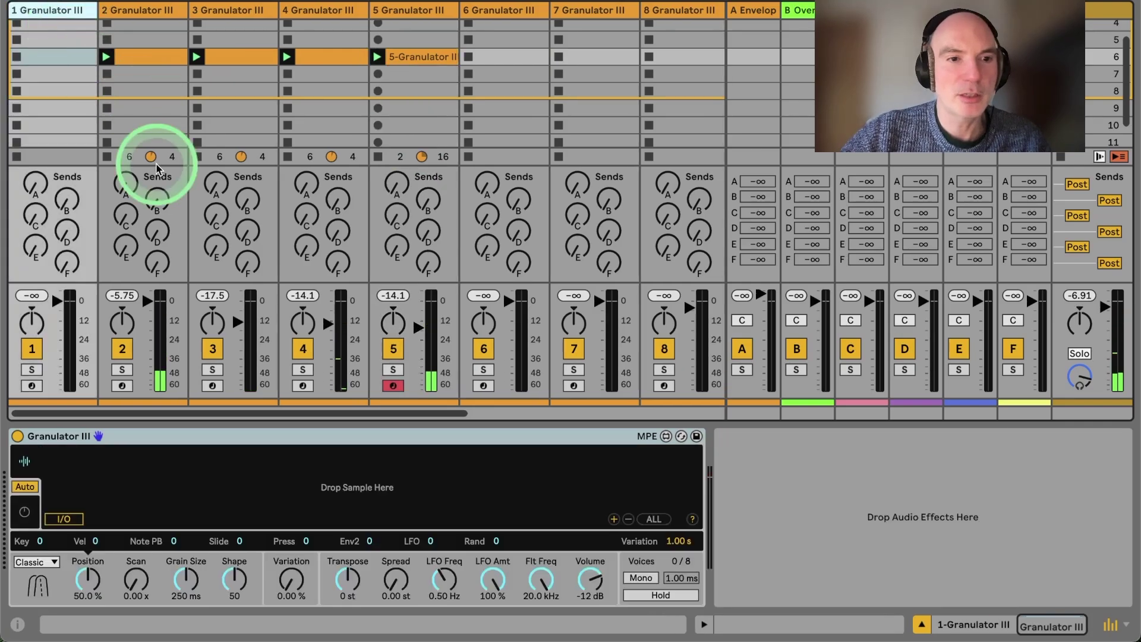
pyautogui.click(141, 10)
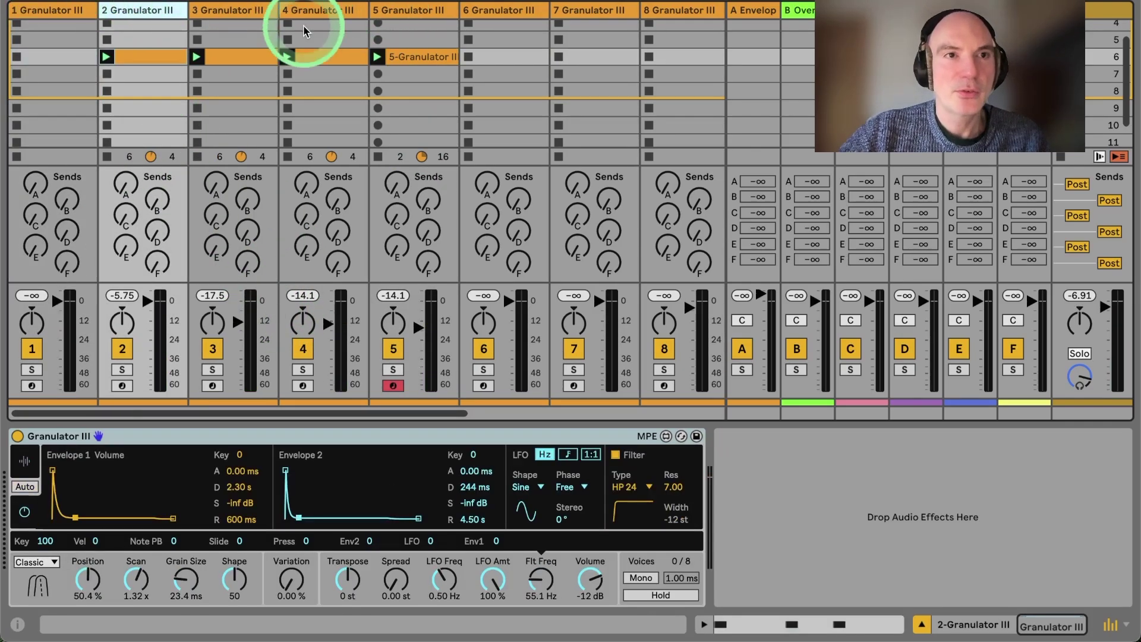
pyautogui.click(46, 12)
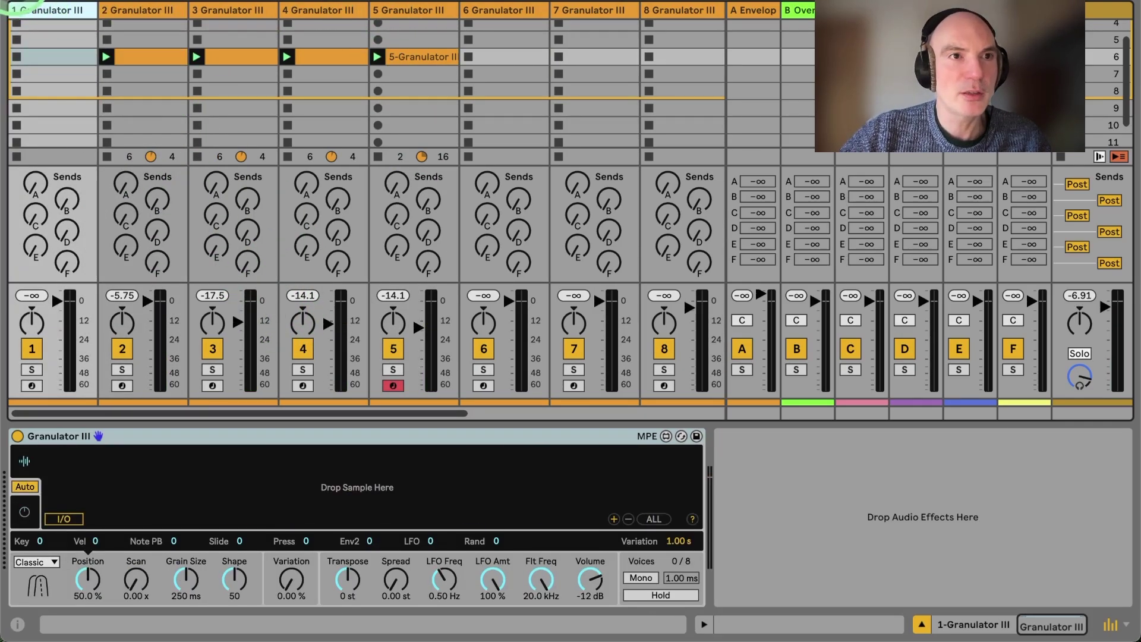
# Show the browser and search the Samples category for "0 coas"
pyautogui.press('super+alt+b')
pyautogui.click(80, 13)
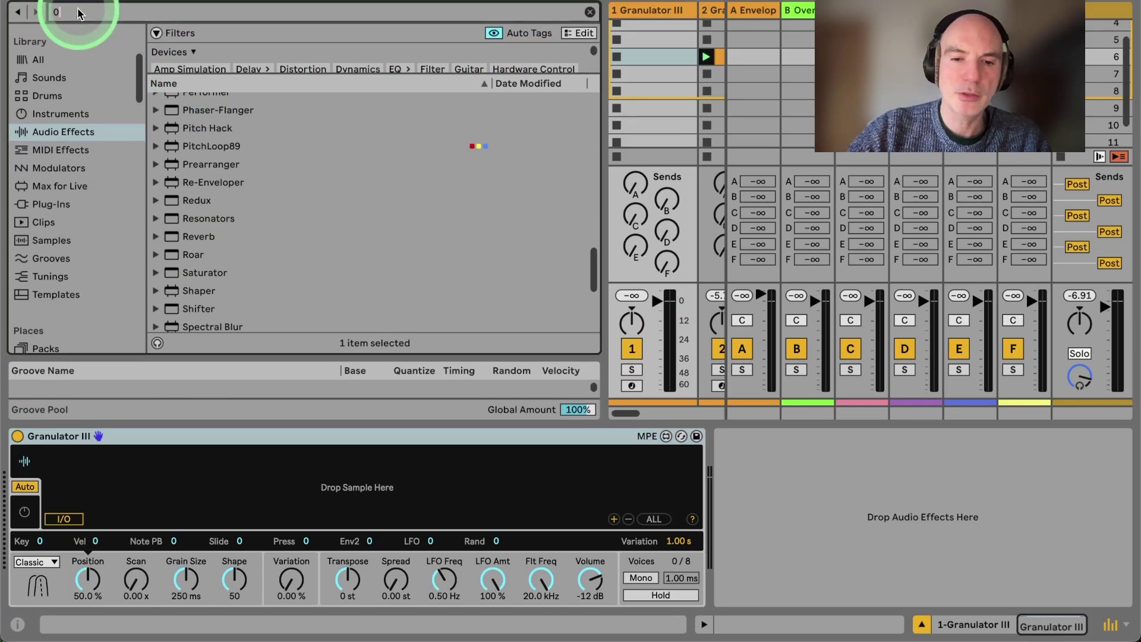
pyautogui.write('0 cast')
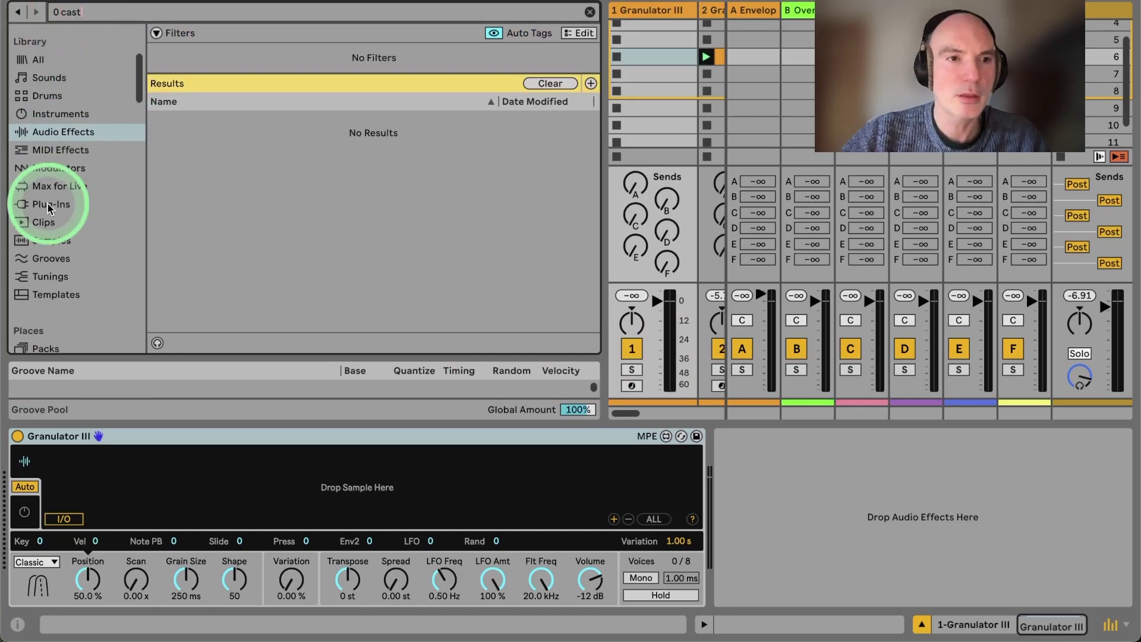
pyautogui.scroll(-4, 47, 205)
pyautogui.click(52, 122)
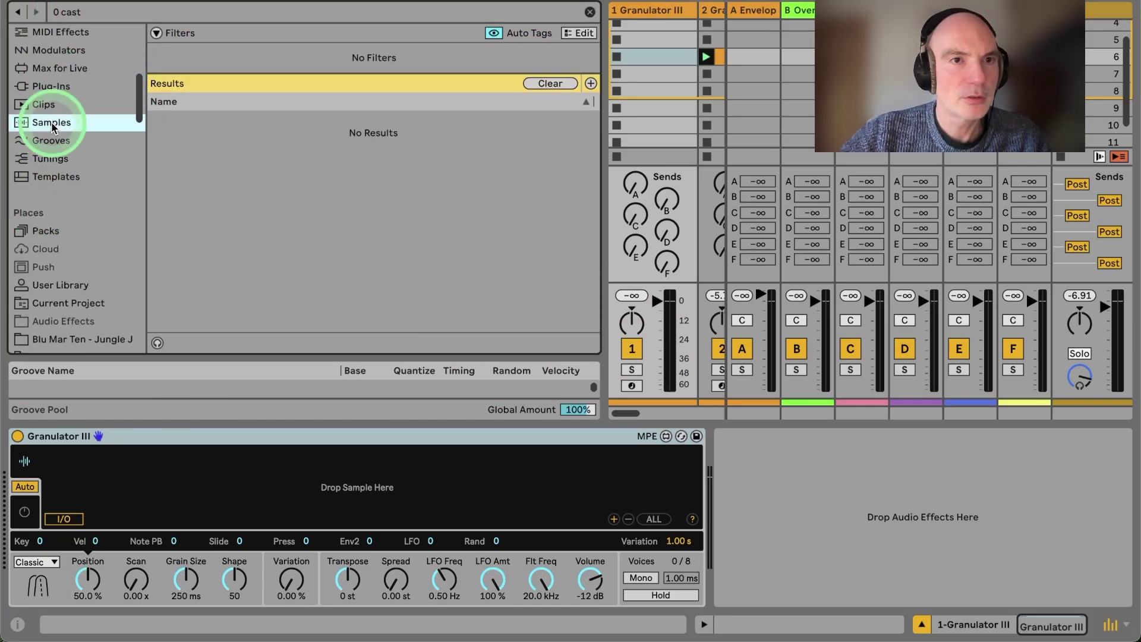
pyautogui.click(85, 13)
pyautogui.press('BackSpace')
pyautogui.press('BackSpace')
pyautogui.press('BackSpace')
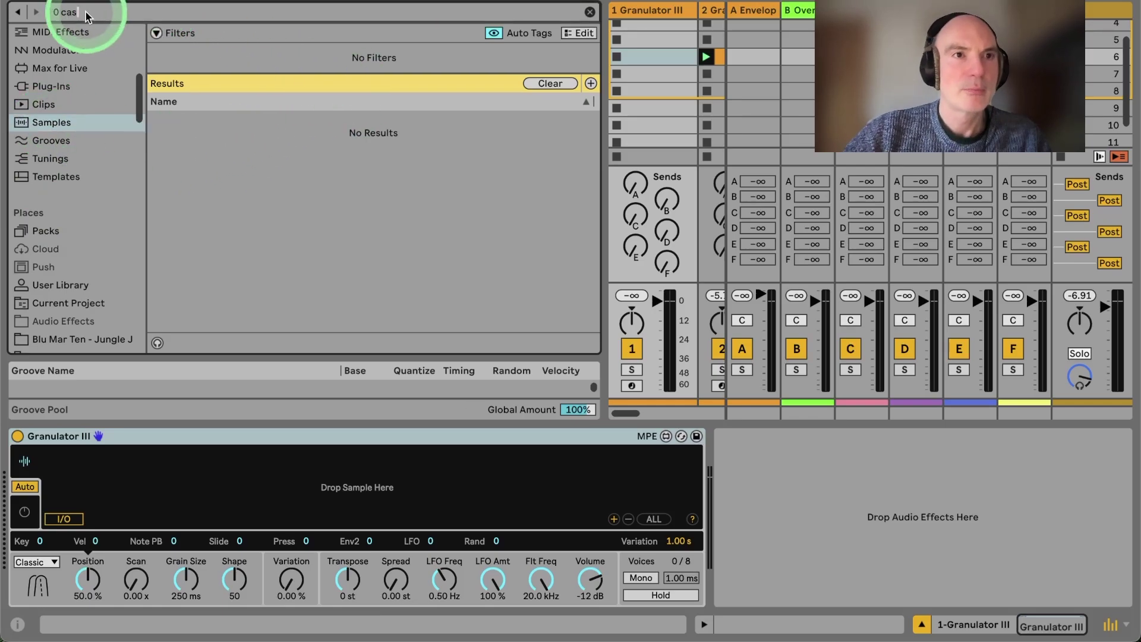
pyautogui.write('oas')
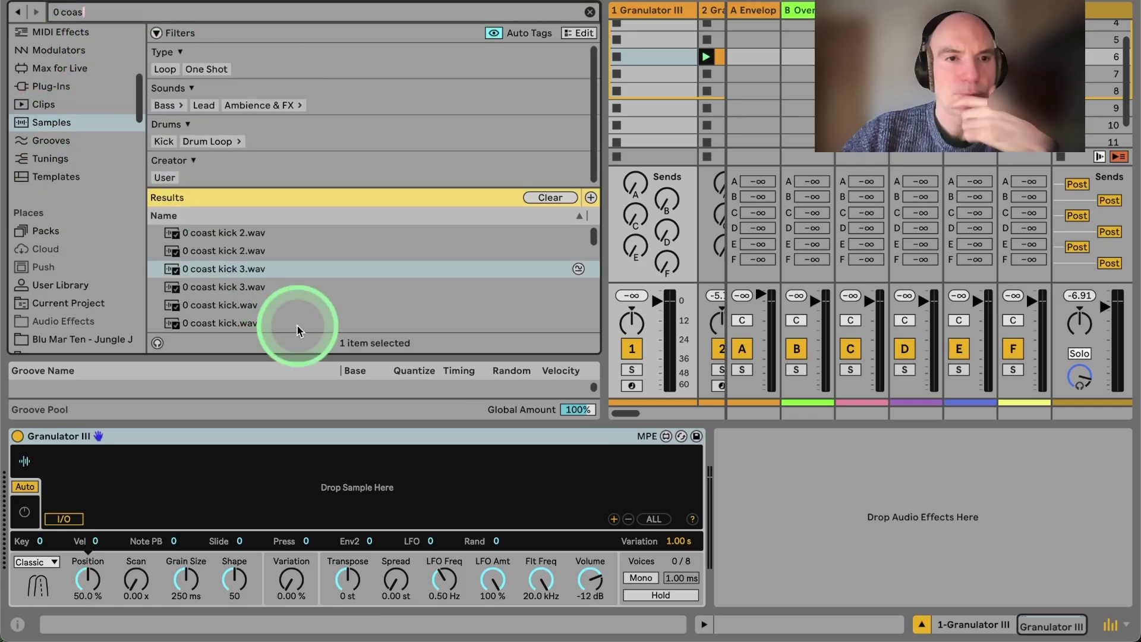
# Preview "0 coast kick 3.wav", load it into track 1's Granulator III and hide the browser
pyautogui.click(243, 269)
pyautogui.click(157, 343)
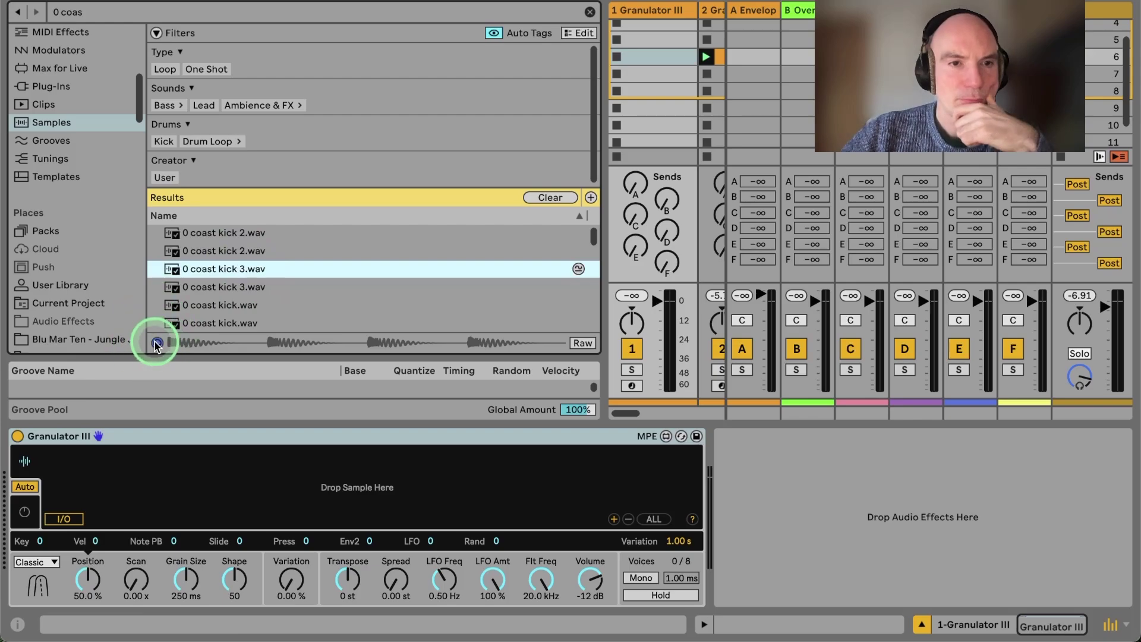
pyautogui.moveTo(249, 275); pyautogui.dragTo(190, 479)
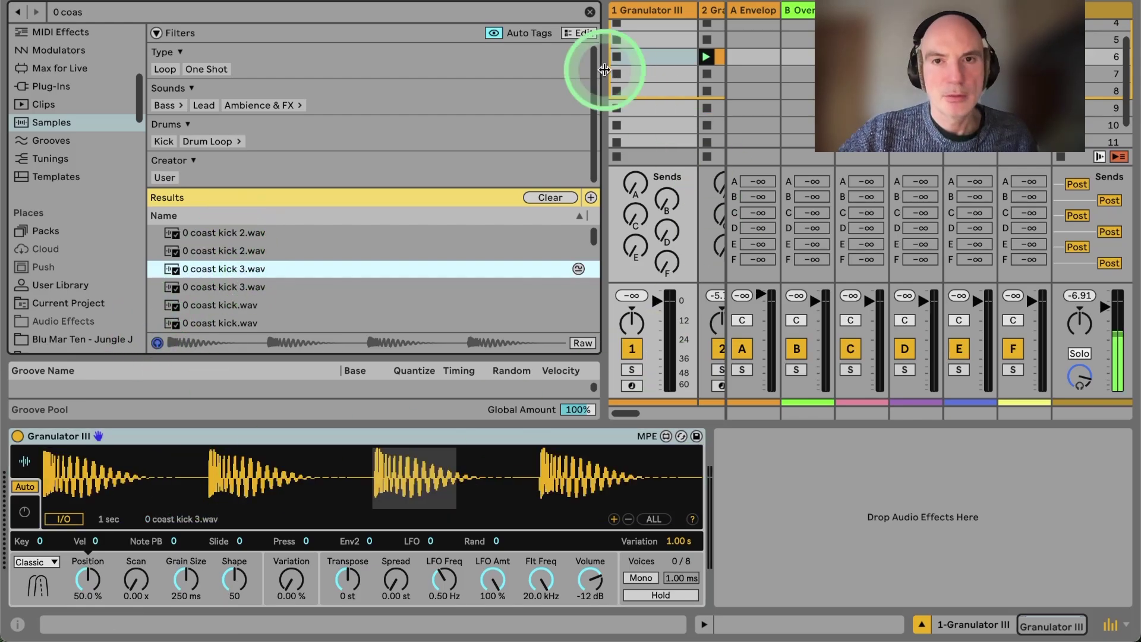
pyautogui.click(12, 2)
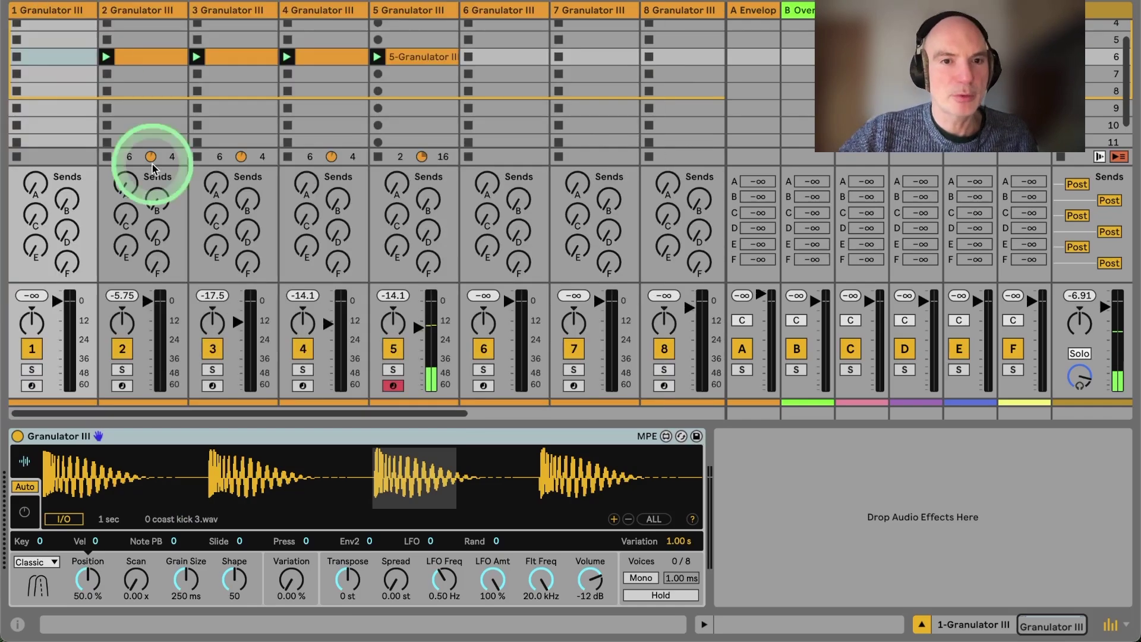
# Arm track 1 instead of track 5 and stop the clips playing on tracks 2 to 5
pyautogui.click(32, 386)
pyautogui.click(393, 386)
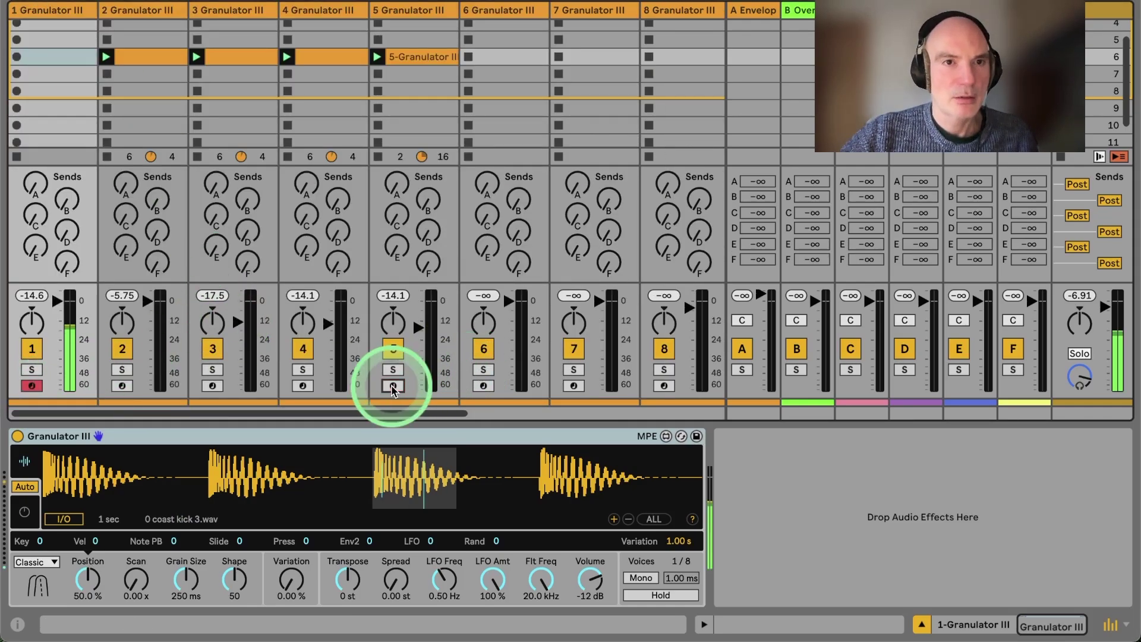
pyautogui.click(107, 156)
pyautogui.click(197, 156)
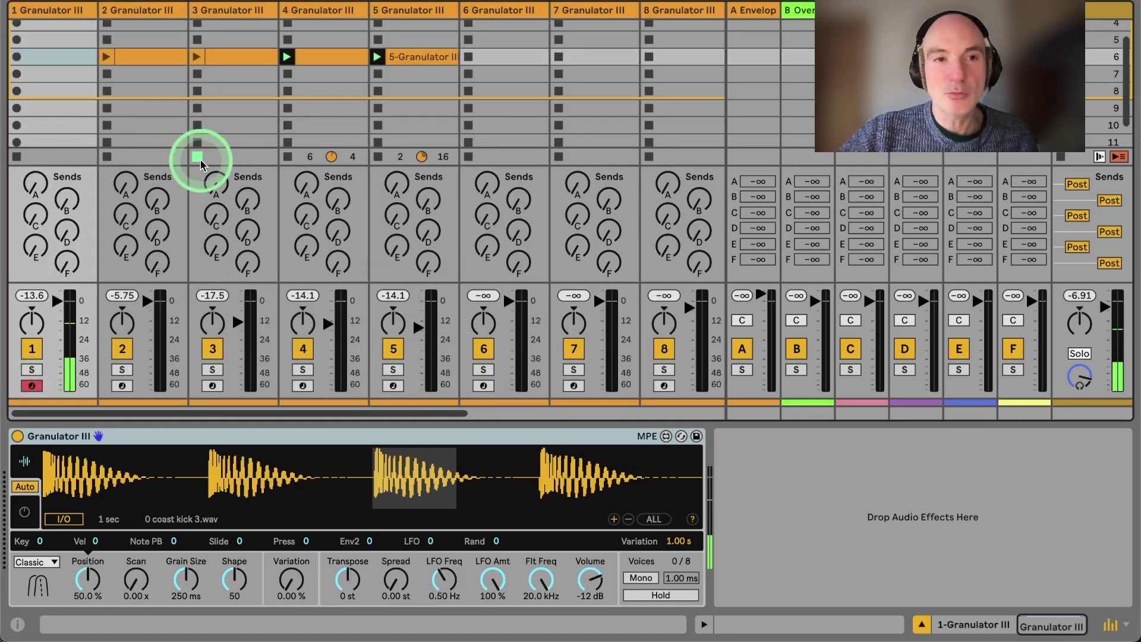
pyautogui.click(283, 158)
pyautogui.click(378, 156)
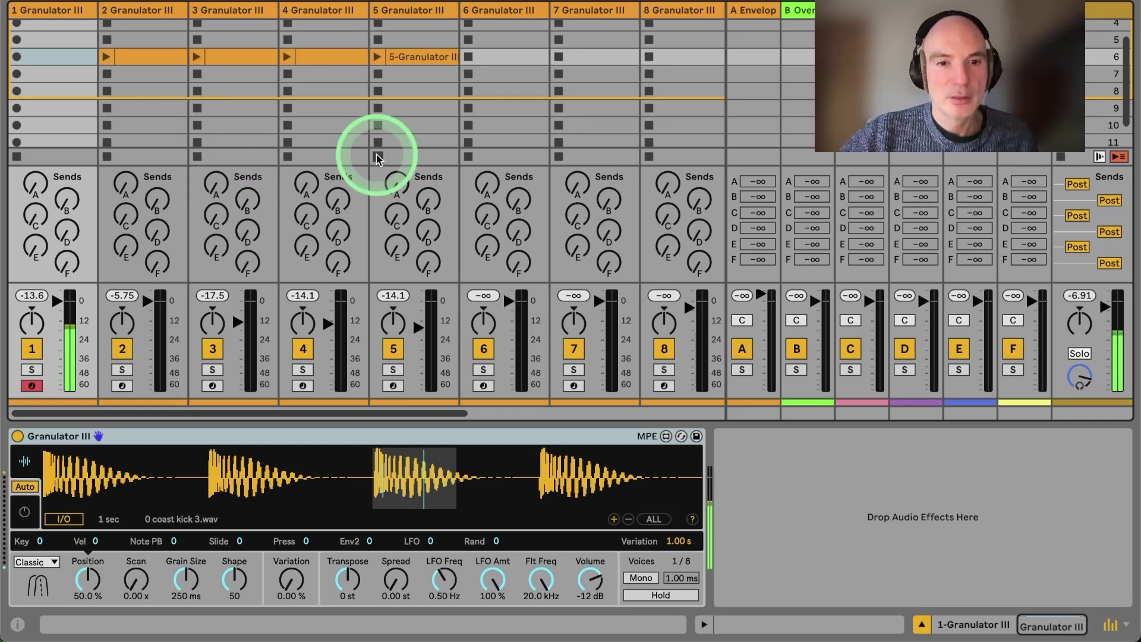
pyautogui.click(357, 404)
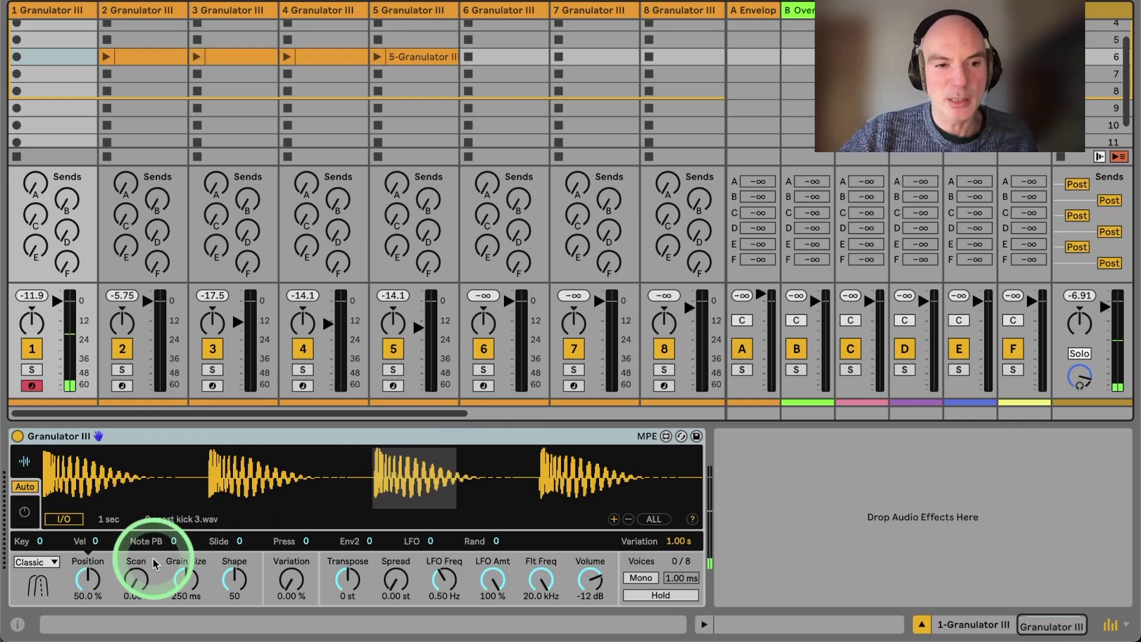
# Set the Granulator's Grain Size to 106 ms and its Position to 55.5 %
pyautogui.moveTo(187, 575)
pyautogui.mouseDown()
pyautogui.moveTo(190, 596)
pyautogui.moveTo(186, 583)
pyautogui.mouseUp()
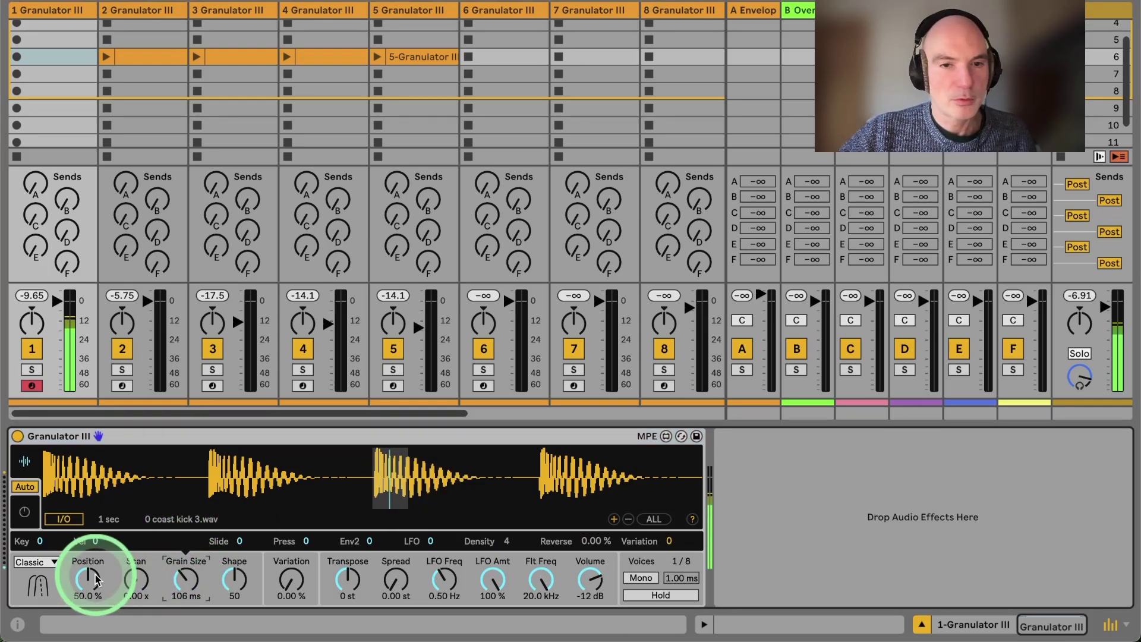
pyautogui.click(89, 578)
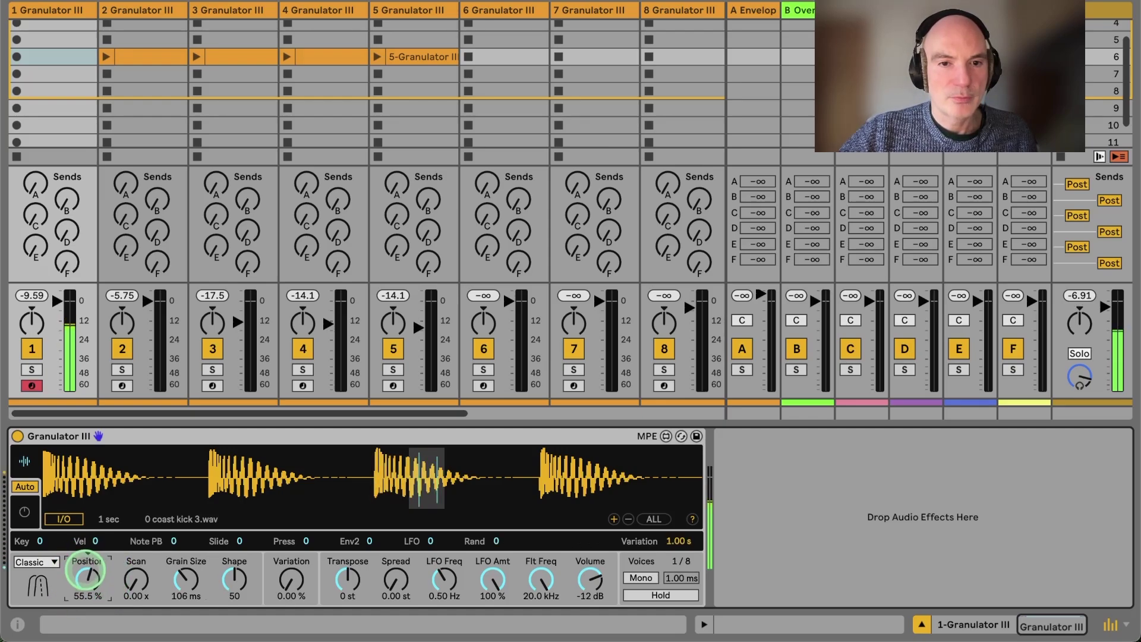
pyautogui.moveTo(88, 577); pyautogui.dragTo(92, 580)
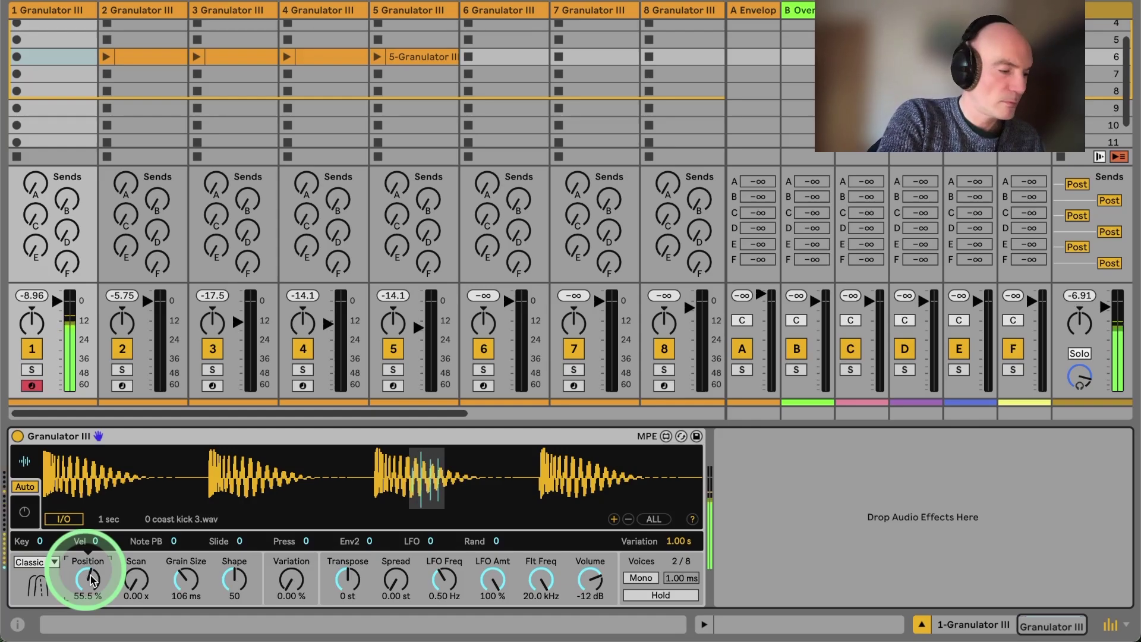
# Add a Tuner after Granulator III on track 1, and set the Granulator's Transpose to -3 st and Tune to 0.46
pyautogui.click(2, 79)
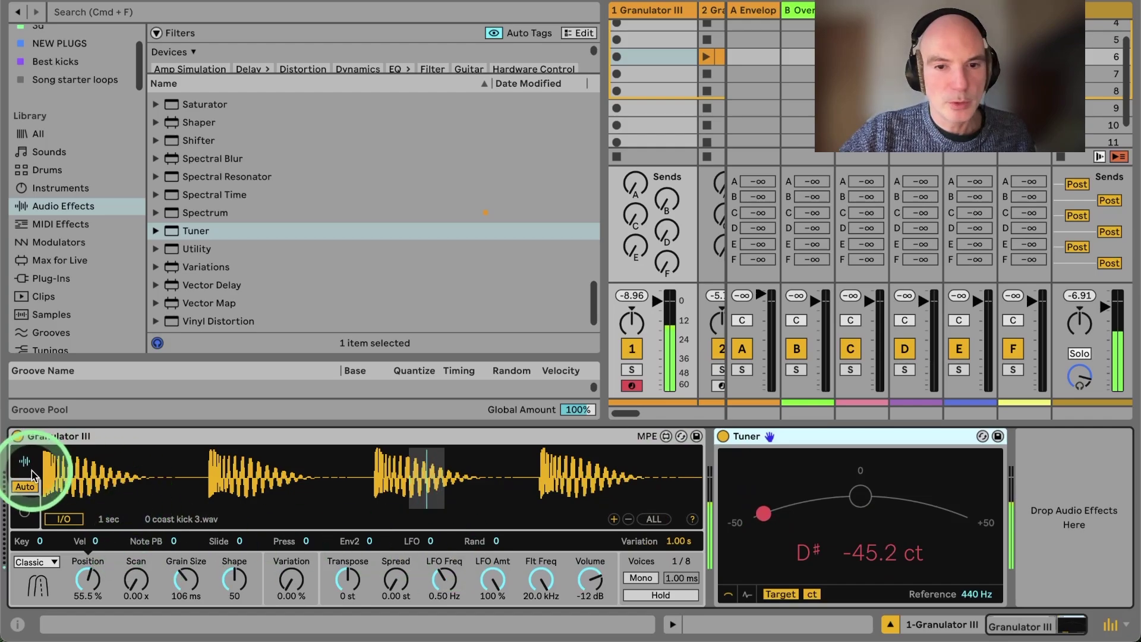
pyautogui.click(24, 510)
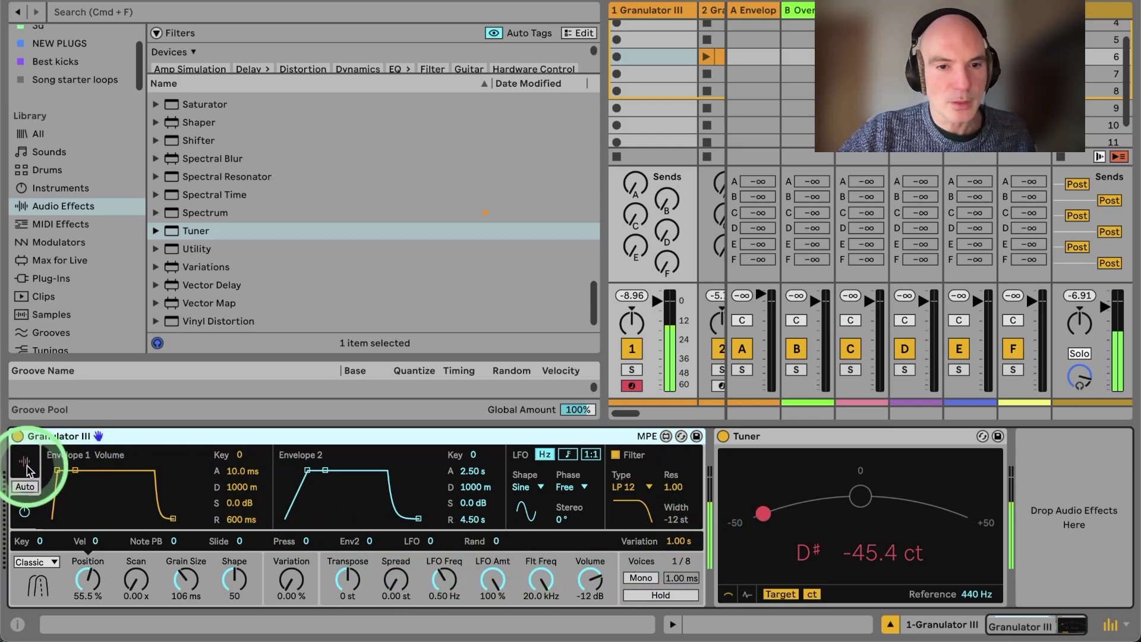
pyautogui.click(348, 580)
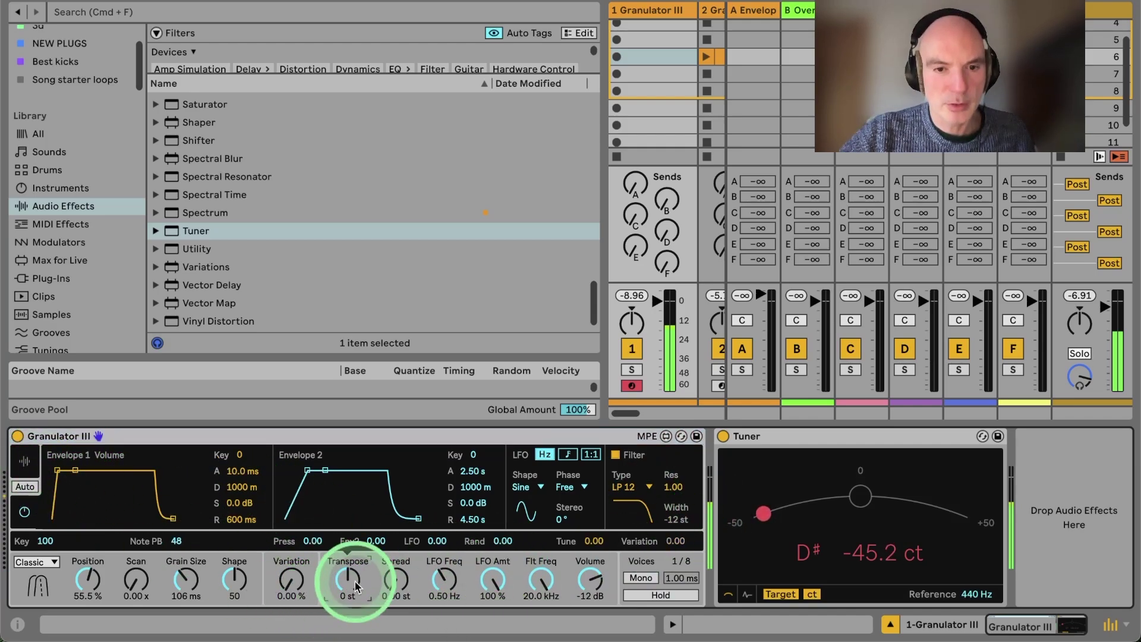
pyautogui.click(596, 542)
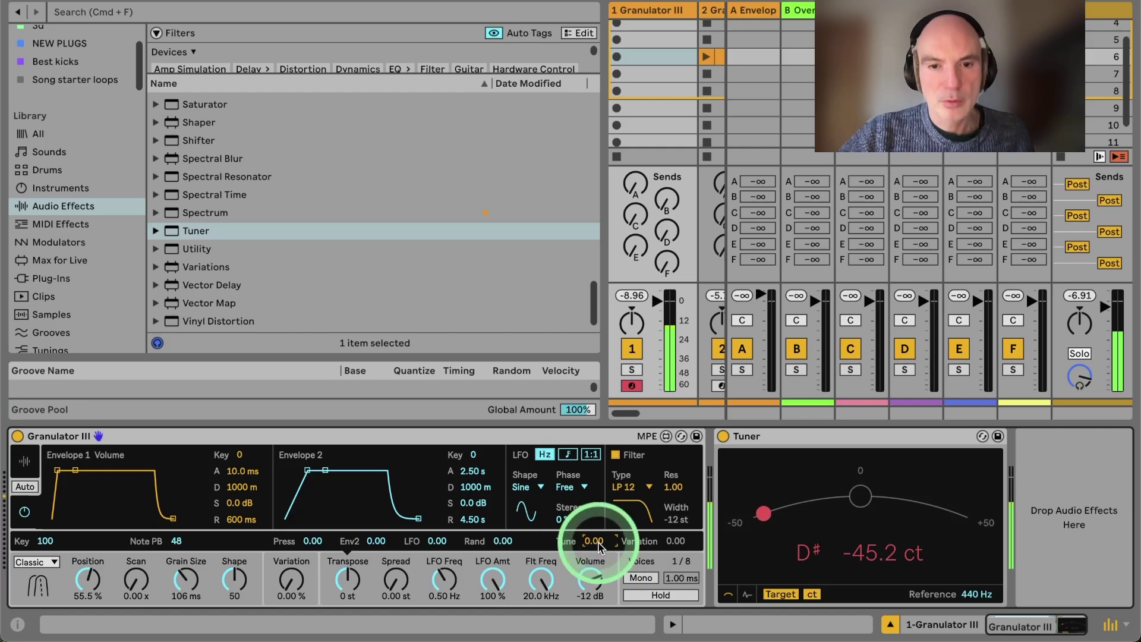
pyautogui.click(348, 590)
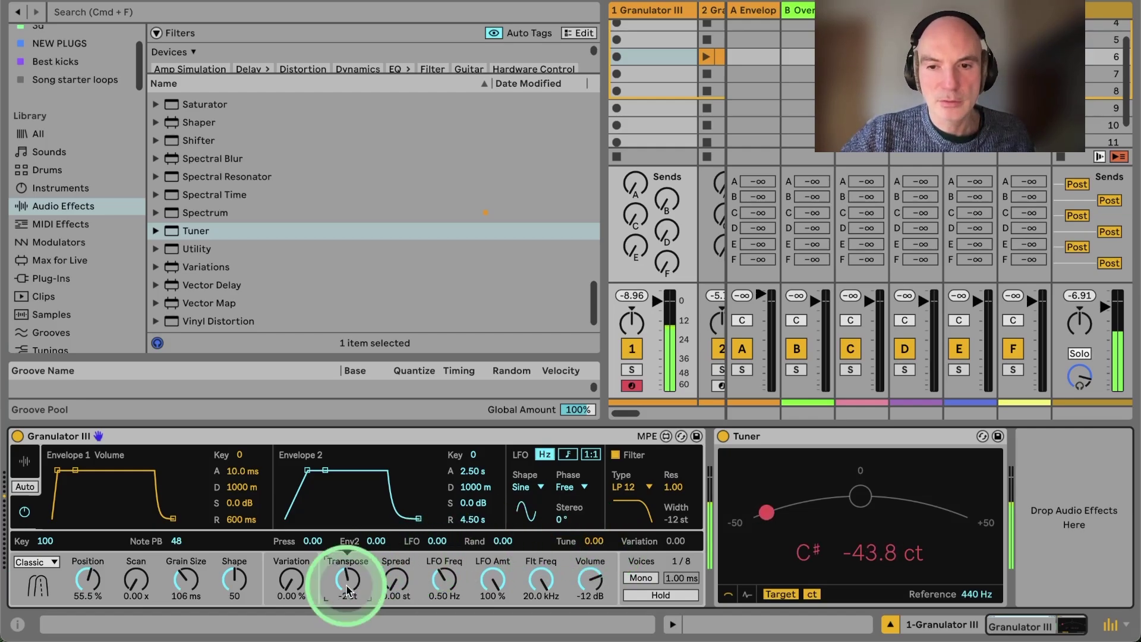
pyautogui.click(597, 541)
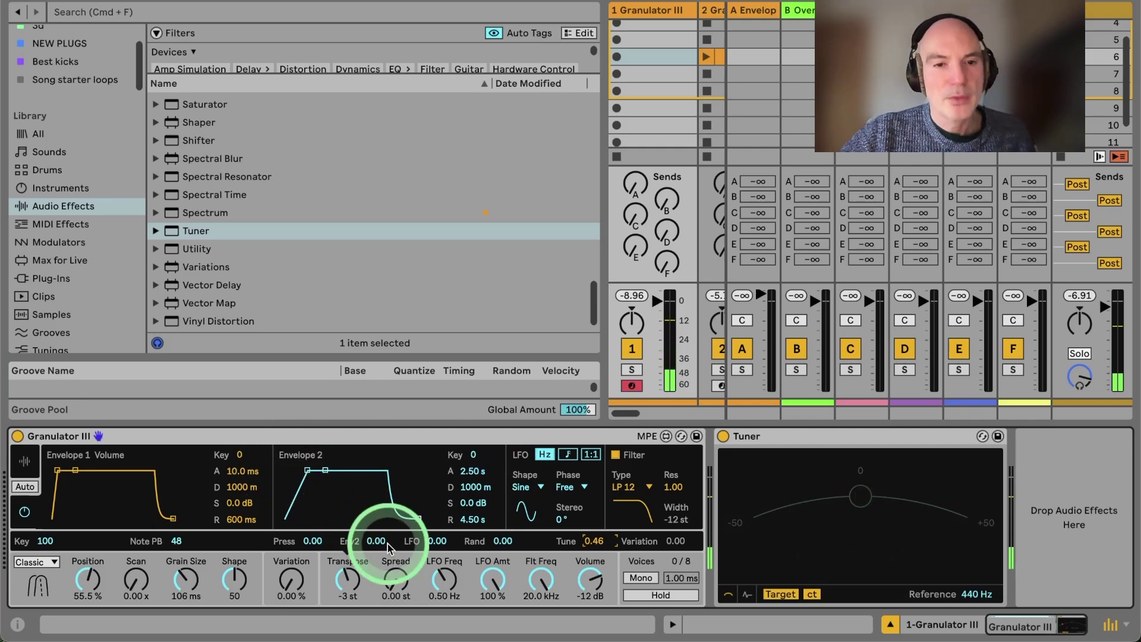
# Switch the Granulator's LFO to 1:1 ratio mode and set the LFO modulation of Transpose to 24.00
pyautogui.click(590, 454)
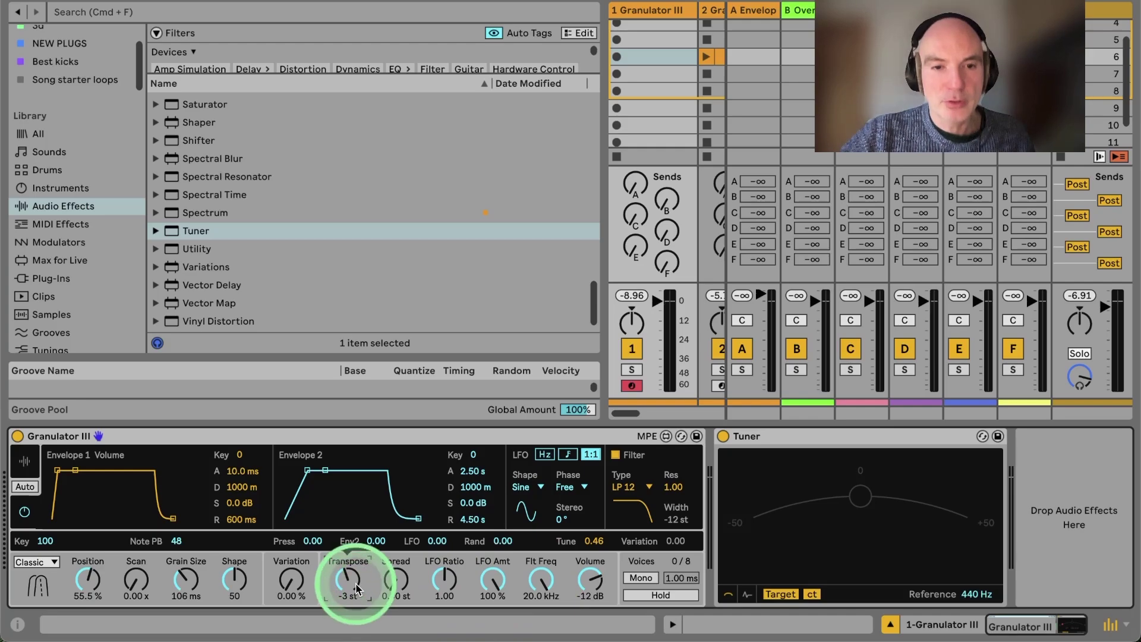
pyautogui.click(373, 579)
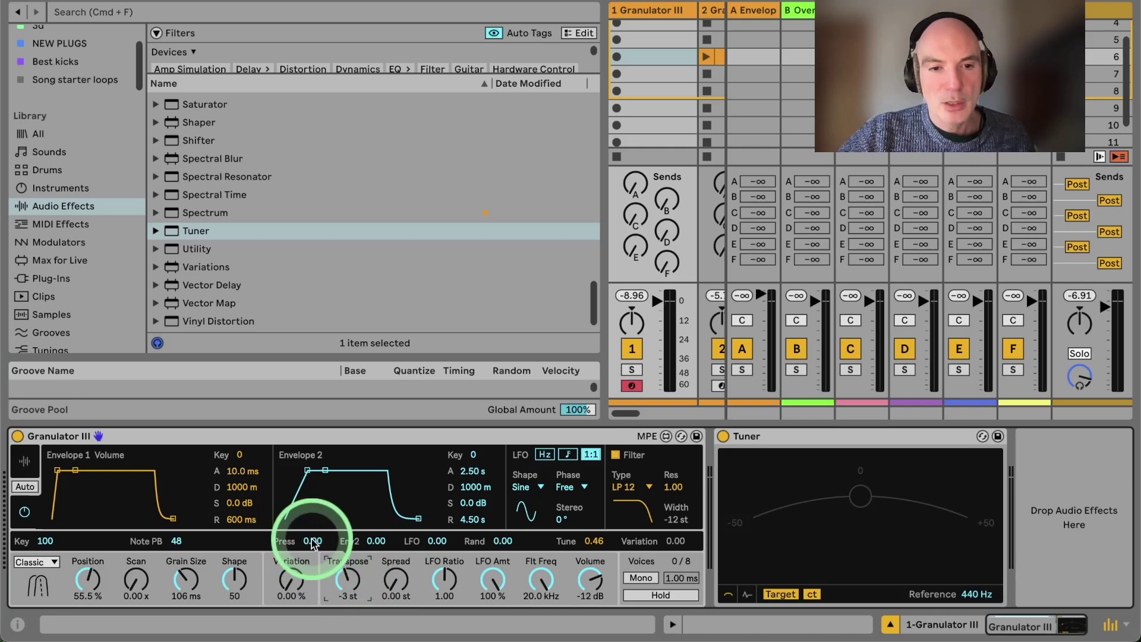
pyautogui.click(436, 541)
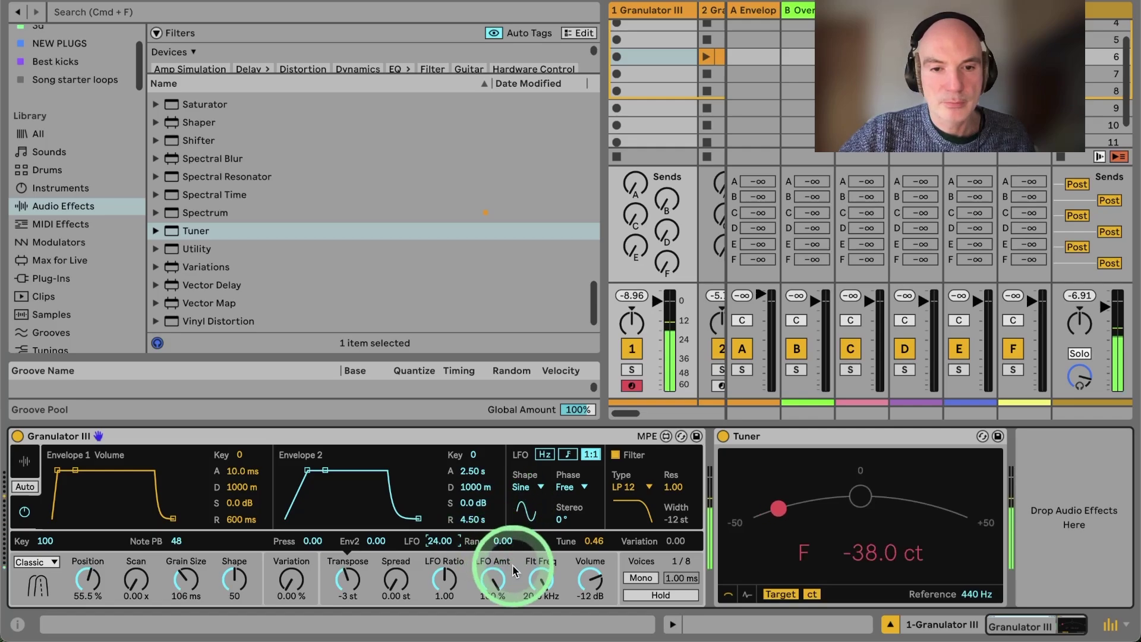
# Check the filter frequency and LFO Ratio modulation settings, and reduce LFO Amt to about 2.48 %
pyautogui.click(541, 578)
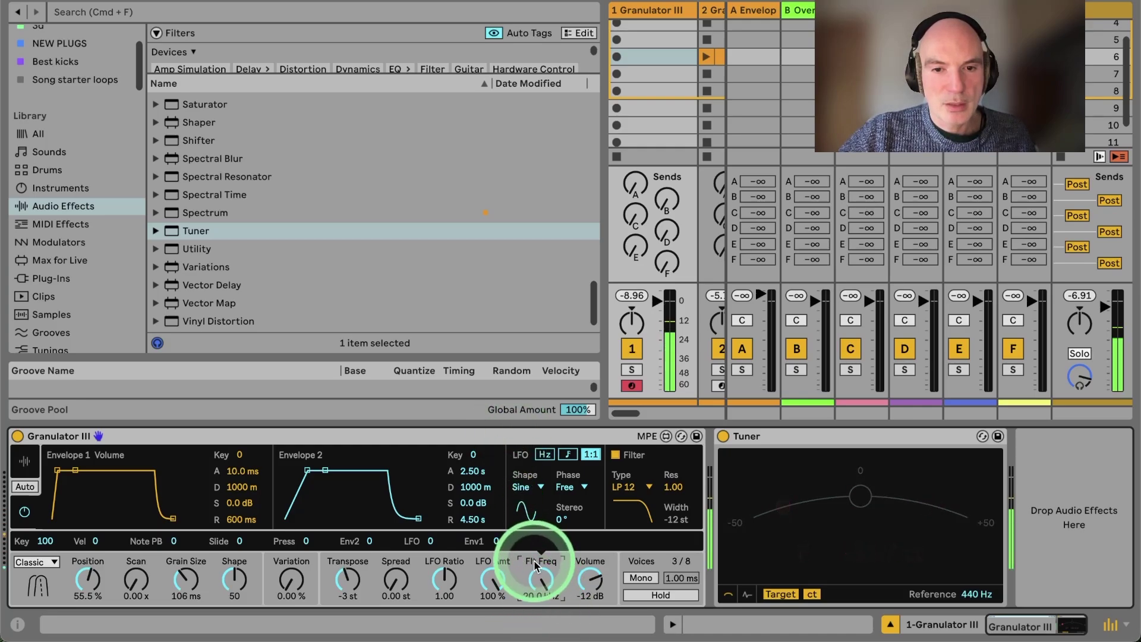
pyautogui.click(445, 579)
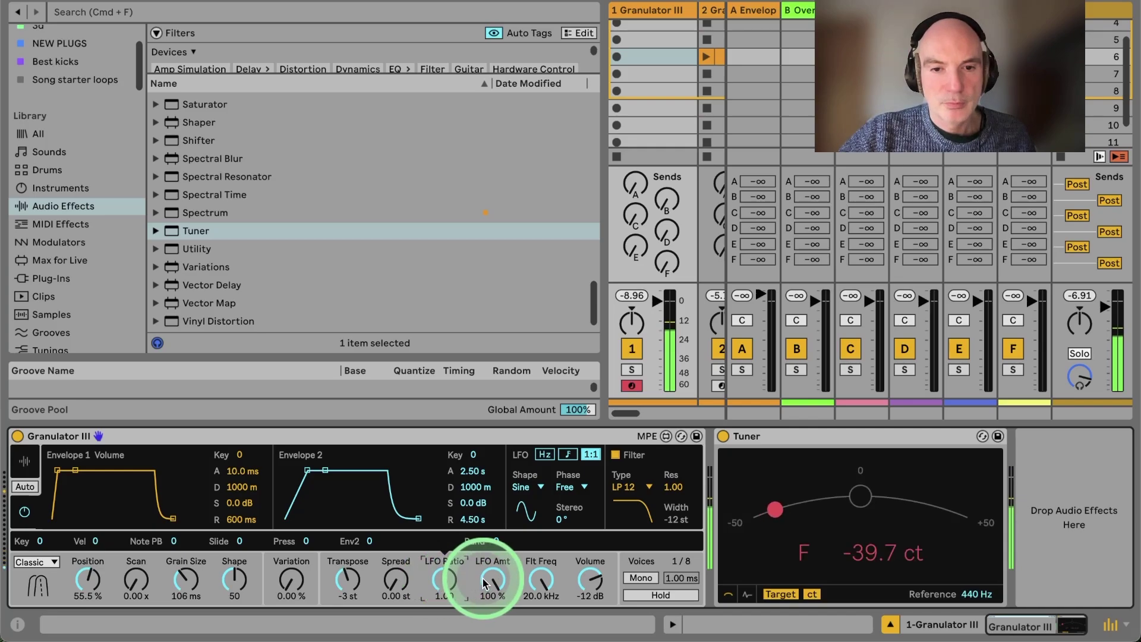
pyautogui.moveTo(492, 585); pyautogui.dragTo(502, 631)
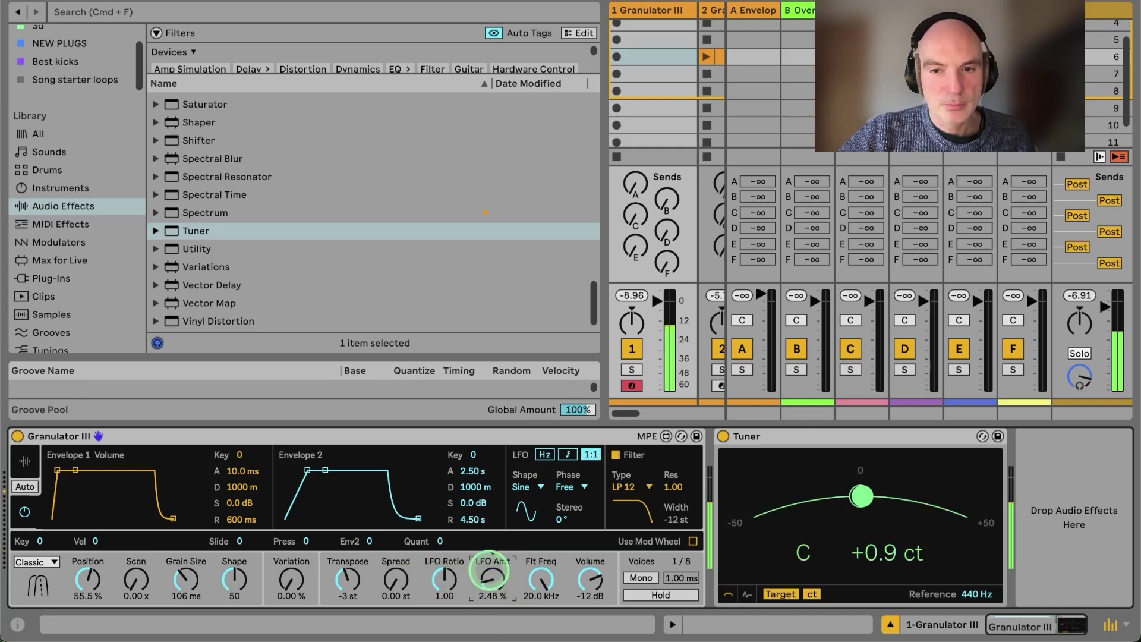
# Raise the Granulator's LFO Ratio to 1.99 and its LFO Amt to 62.0 %
pyautogui.click(439, 580)
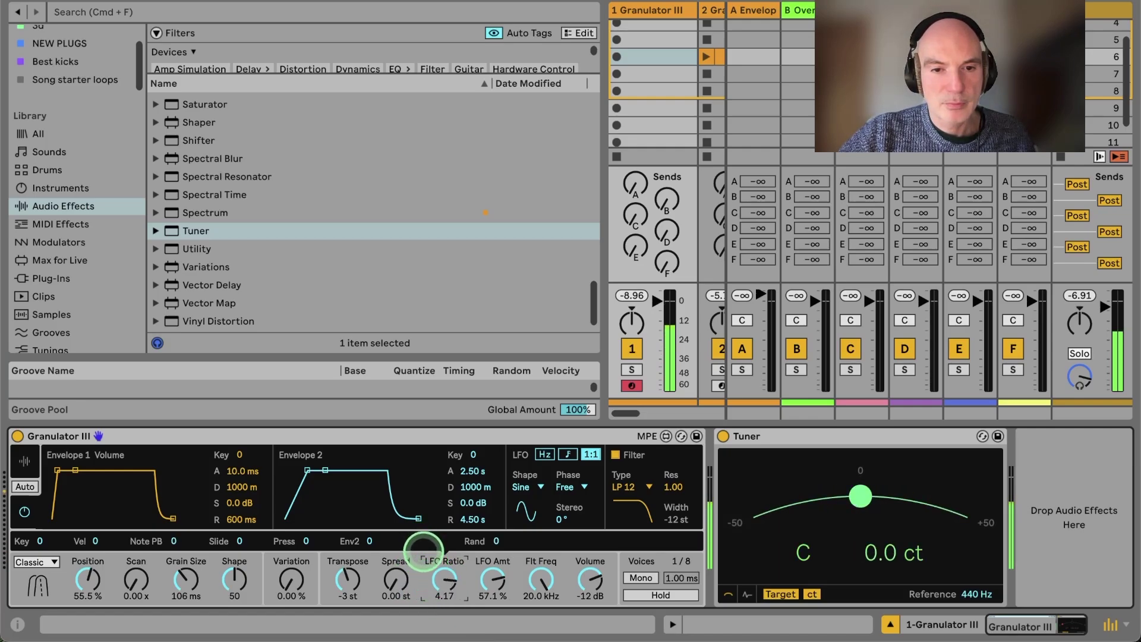
pyautogui.moveTo(424, 550); pyautogui.dragTo(476, 564)
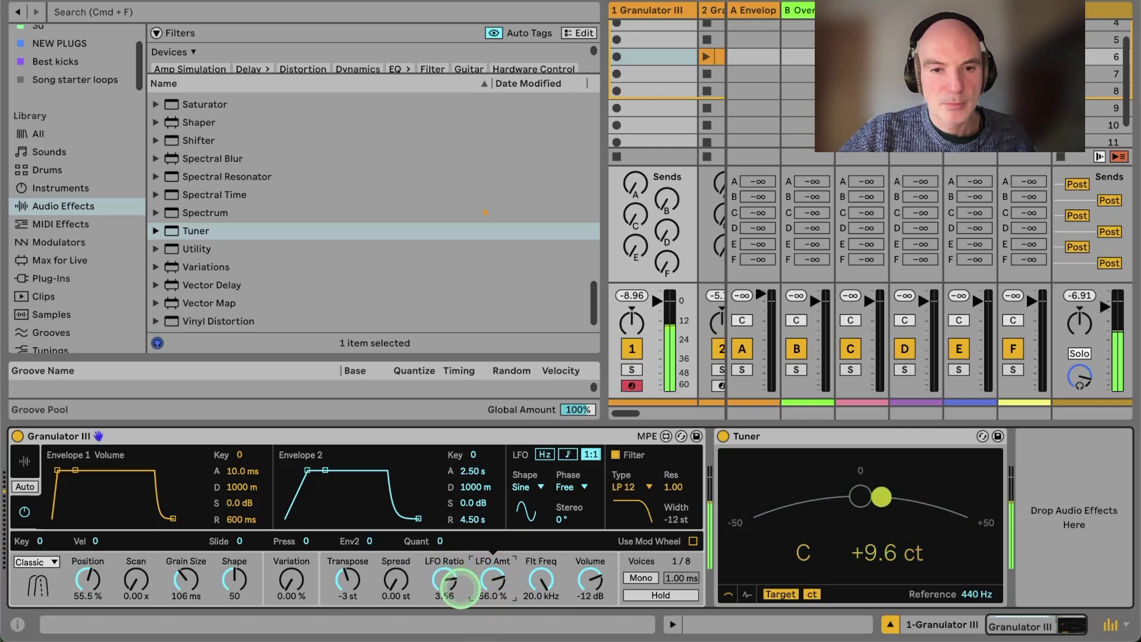
pyautogui.moveTo(475, 598); pyautogui.dragTo(443, 578)
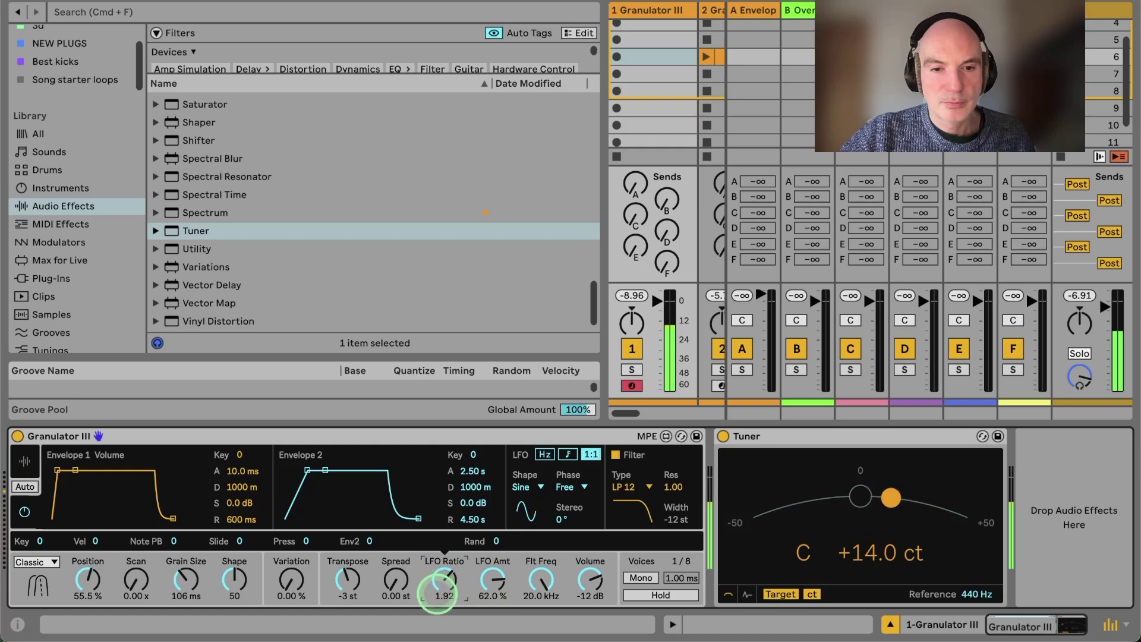
pyautogui.click(441, 586)
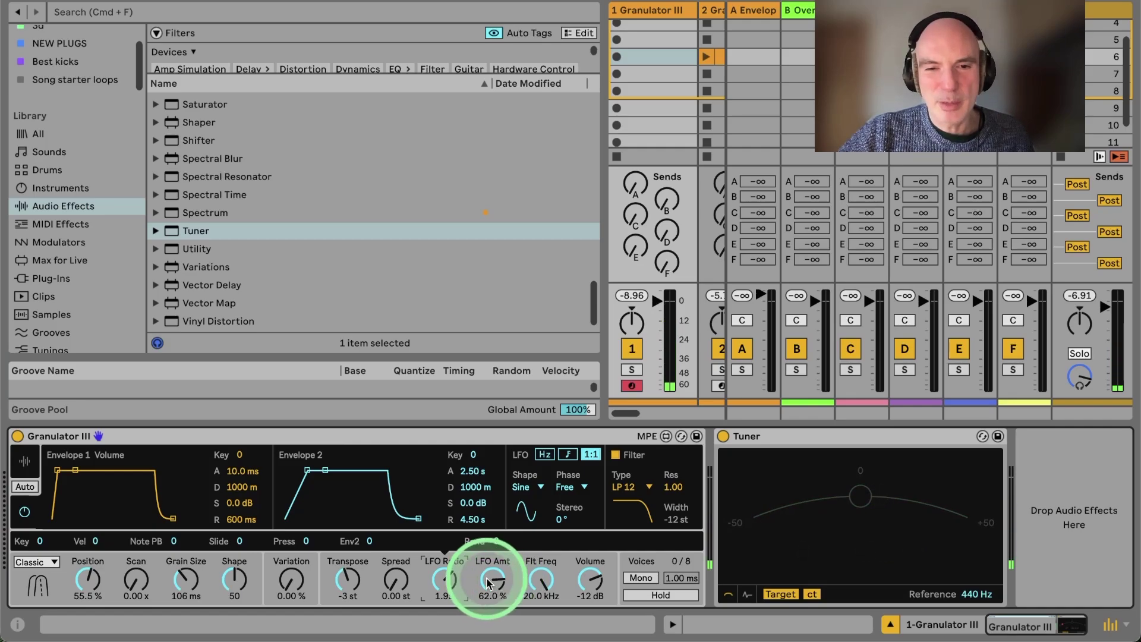
# Change the Granulator's LFO shape to Tri
pyautogui.click(526, 488)
pyautogui.click(519, 532)
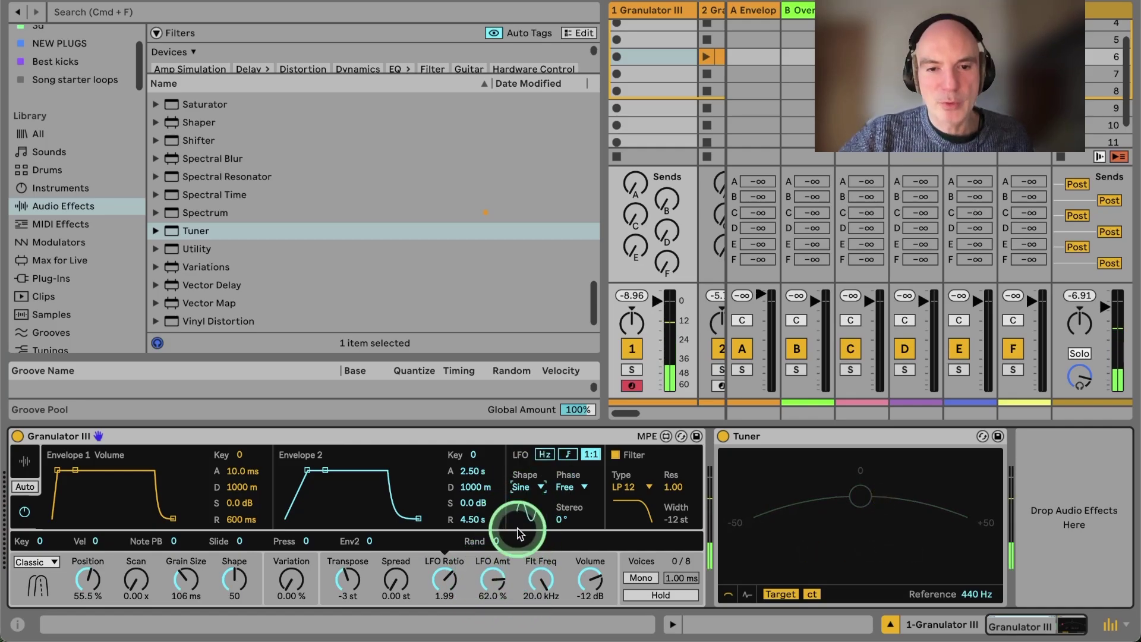
pyautogui.click(519, 533)
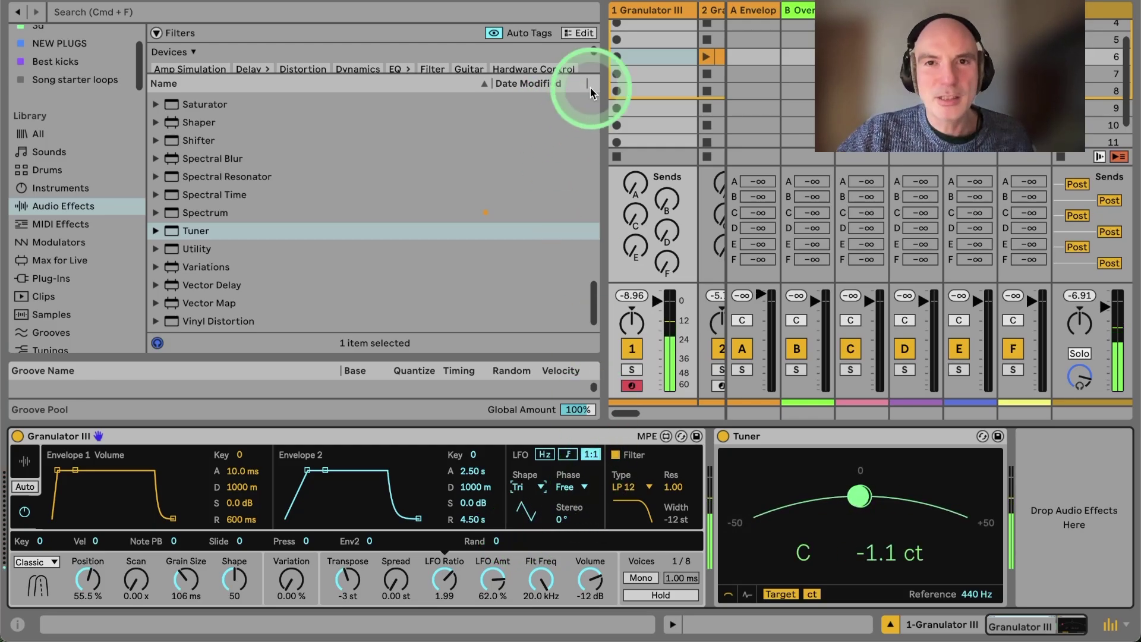
# Create a one-bar MIDI clip on track 1 in scene 6, fill it with a single C4 note, and launch it
pyautogui.doubleClick(647, 52)
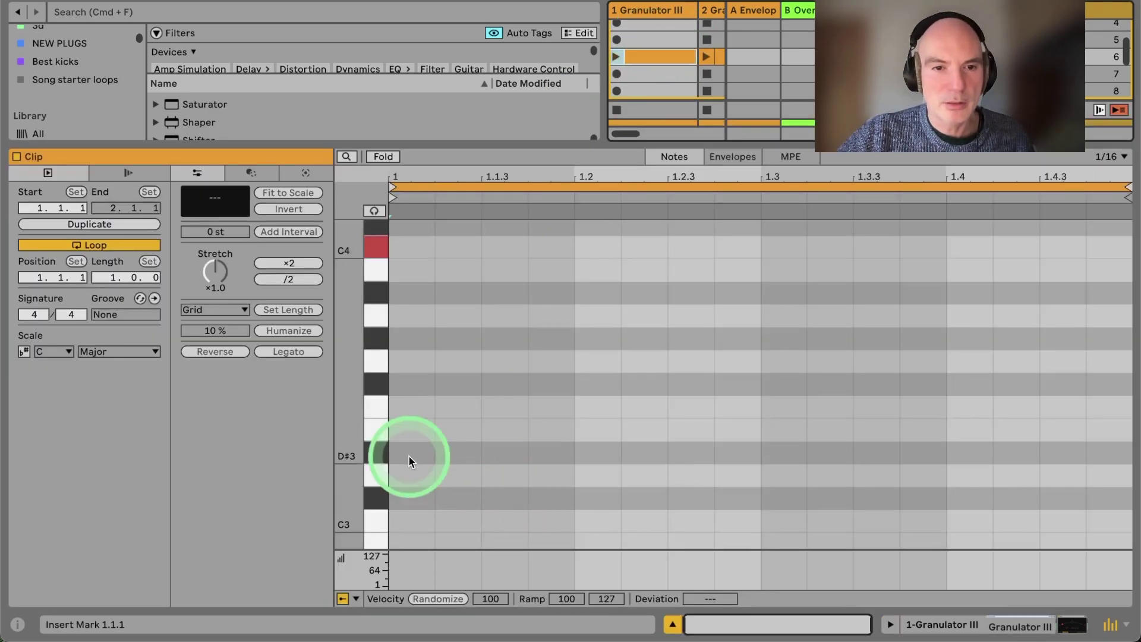
pyautogui.doubleClick(411, 247)
pyautogui.moveTo(430, 250); pyautogui.dragTo(1129, 248)
pyautogui.click(617, 56)
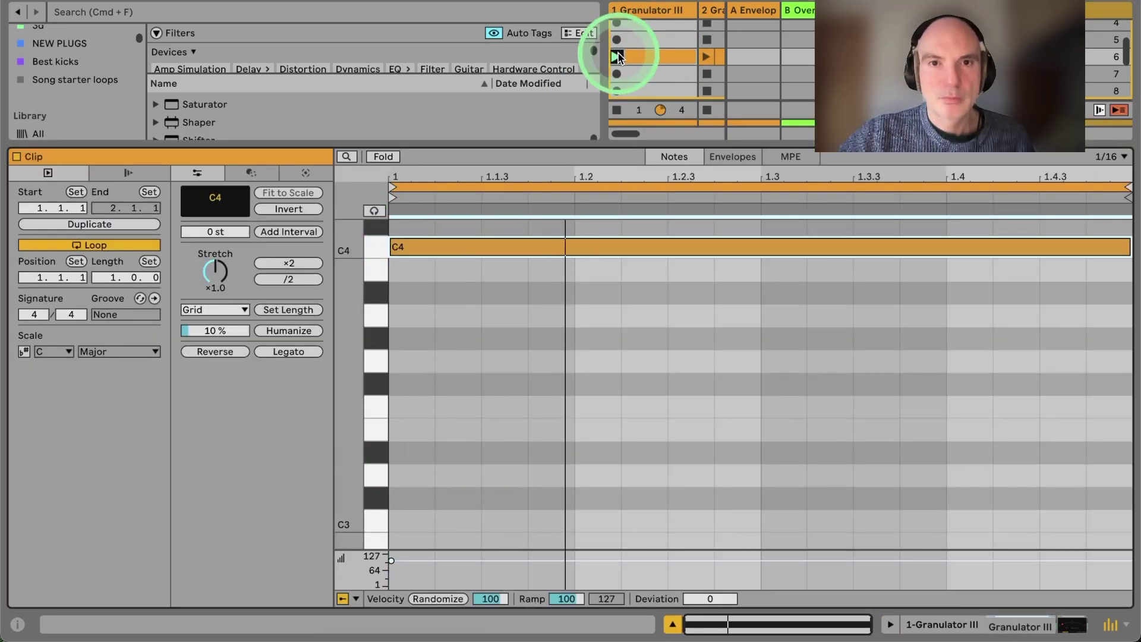
# Double the clip's loop length to two bars and stretch one C4 note across the whole clip
pyautogui.click(690, 187)
pyautogui.press('super+d')
pyautogui.moveTo(761, 247); pyautogui.dragTo(1127, 255)
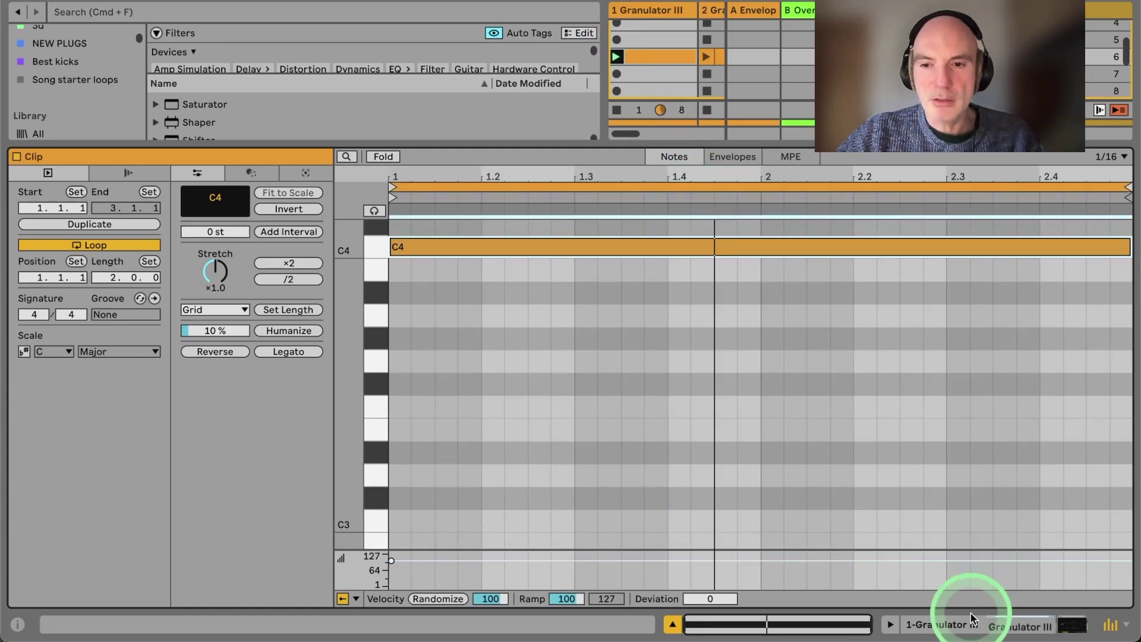
# Set the Env2 modulation of LFO Amt to 100, and shape Envelope 2 with a 7.92 s decay and -7.7 dB sustain
pyautogui.click(952, 624)
pyautogui.click(18, 11)
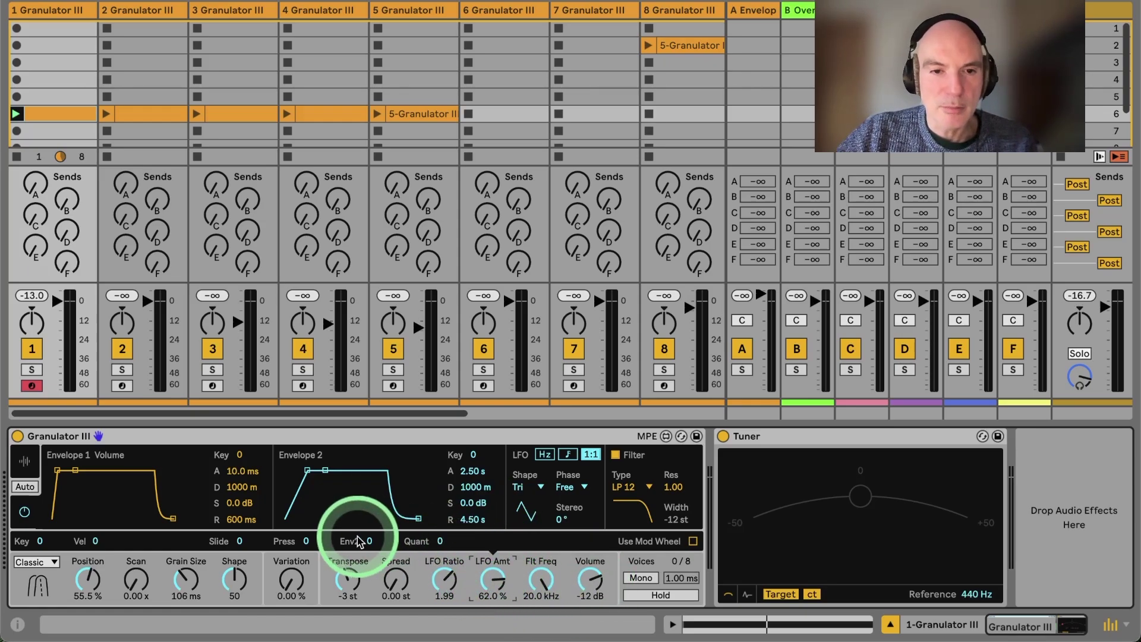
pyautogui.moveTo(369, 541); pyautogui.dragTo(275, 254)
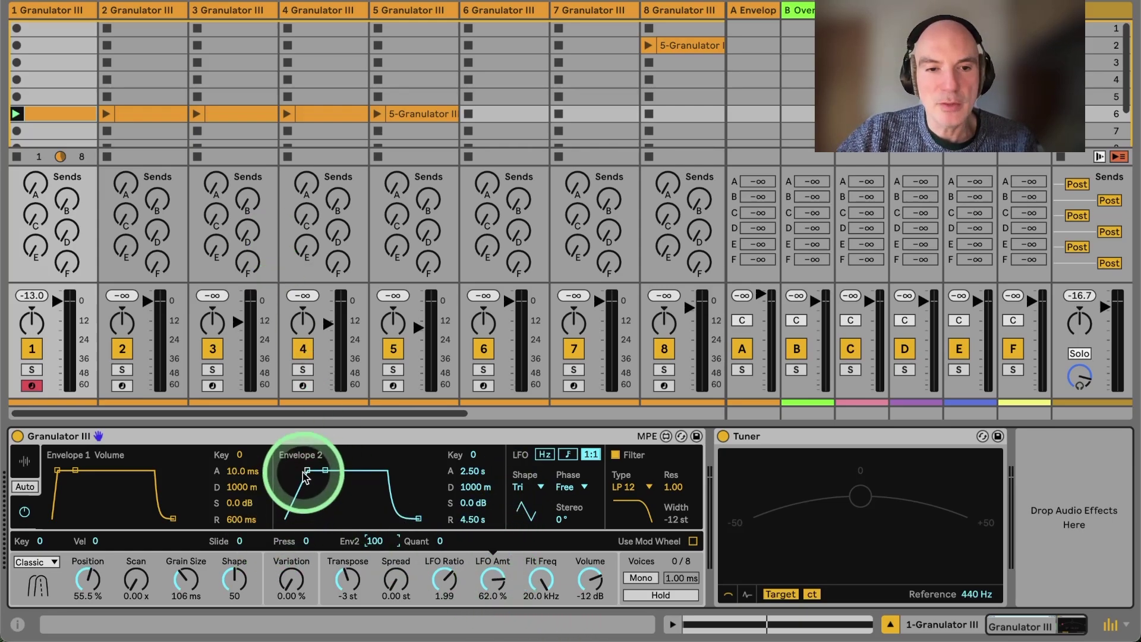
pyautogui.moveTo(325, 470); pyautogui.dragTo(337, 498)
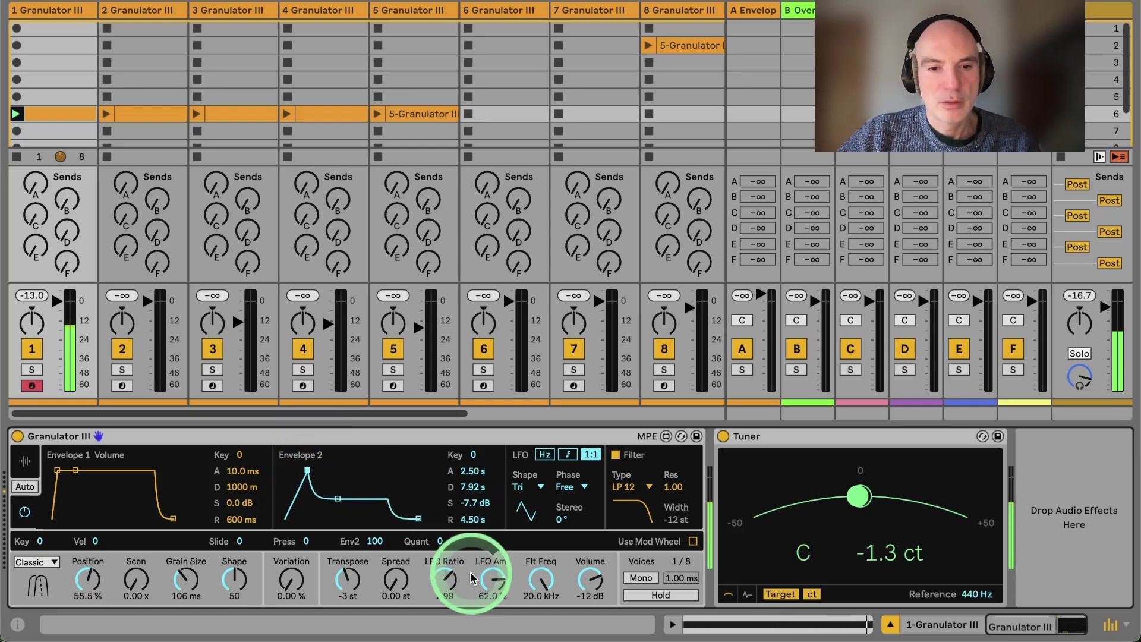
# Raise the Granulator's LFO Ratio to 3.34 and set its Spread to 0.05 st
pyautogui.moveTo(444, 589); pyautogui.dragTo(445, 570)
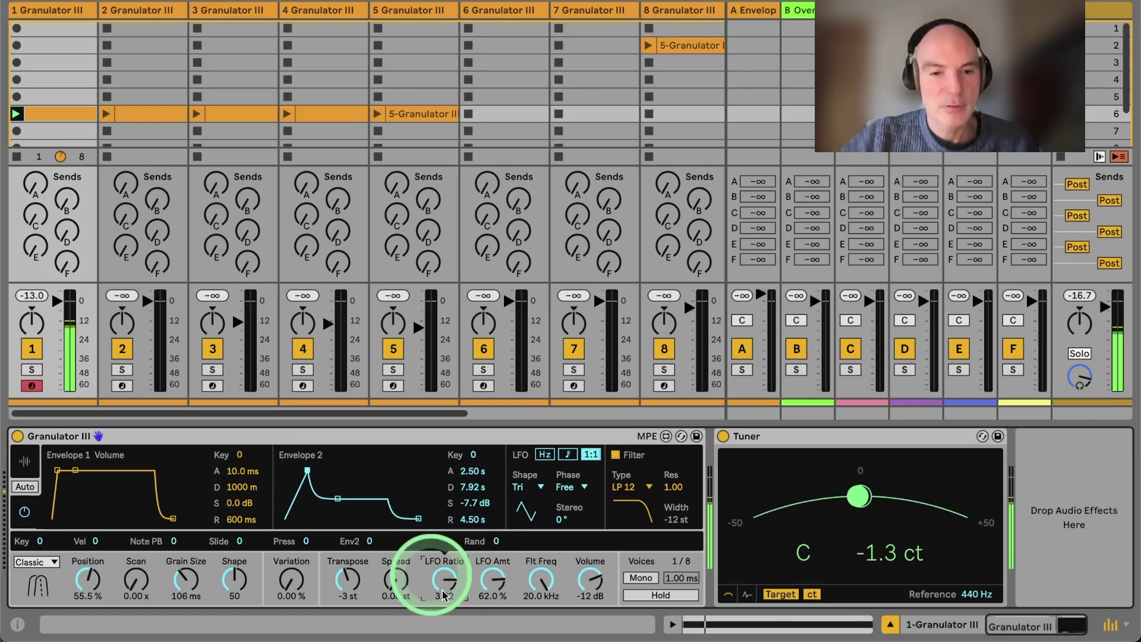
pyautogui.moveTo(447, 589); pyautogui.dragTo(449, 588)
pyautogui.moveTo(445, 582); pyautogui.dragTo(447, 580)
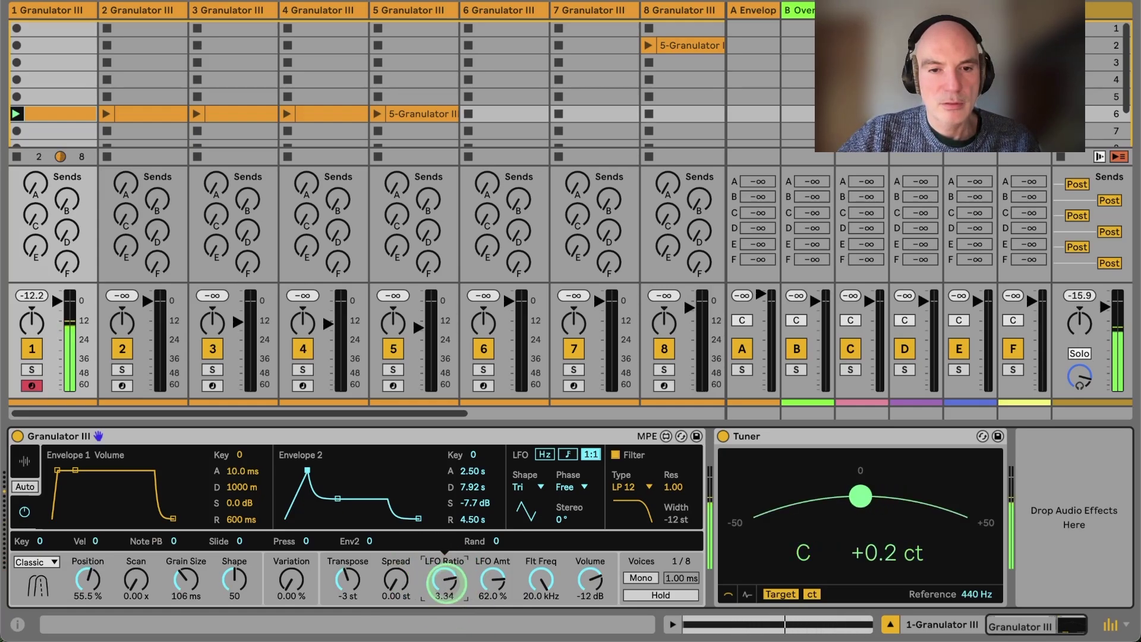
pyautogui.click(496, 580)
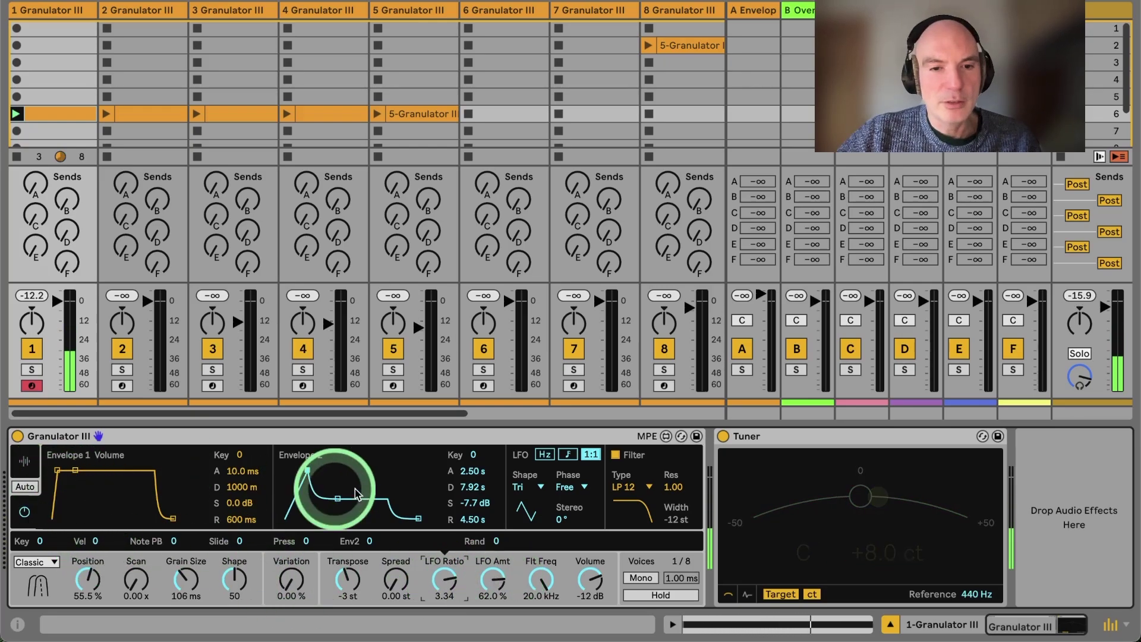
pyautogui.click(391, 596)
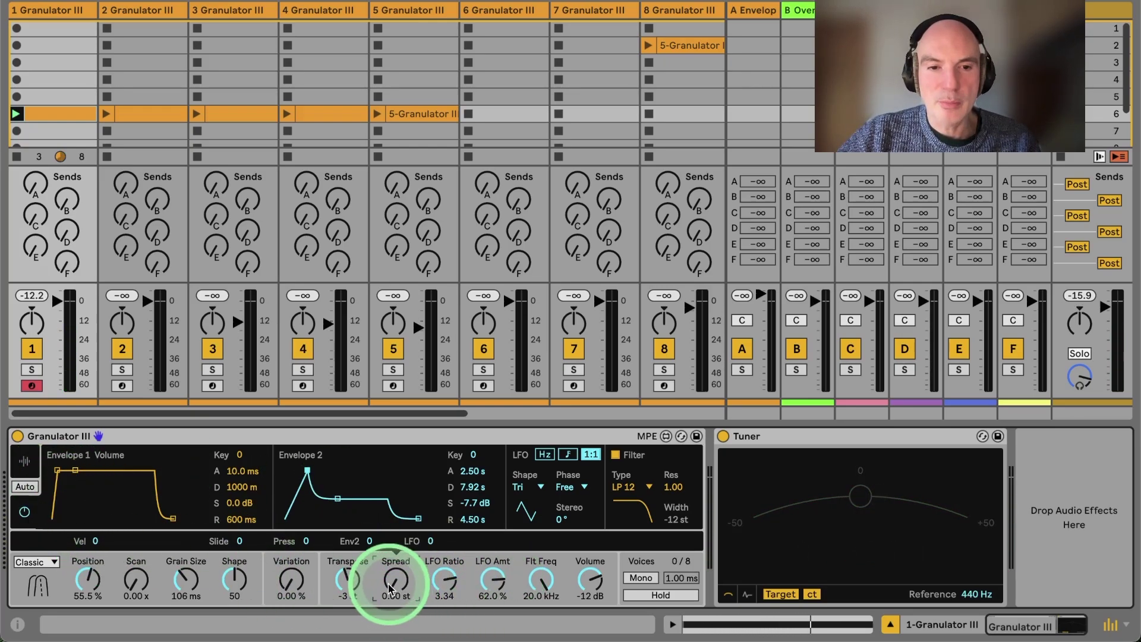
pyautogui.moveTo(385, 575); pyautogui.dragTo(326, 586)
# Show the Granulator's sample waveform, set Scan to 0.02 x, and try the Grain Size before returning it to 106 ms
pyautogui.click(30, 475)
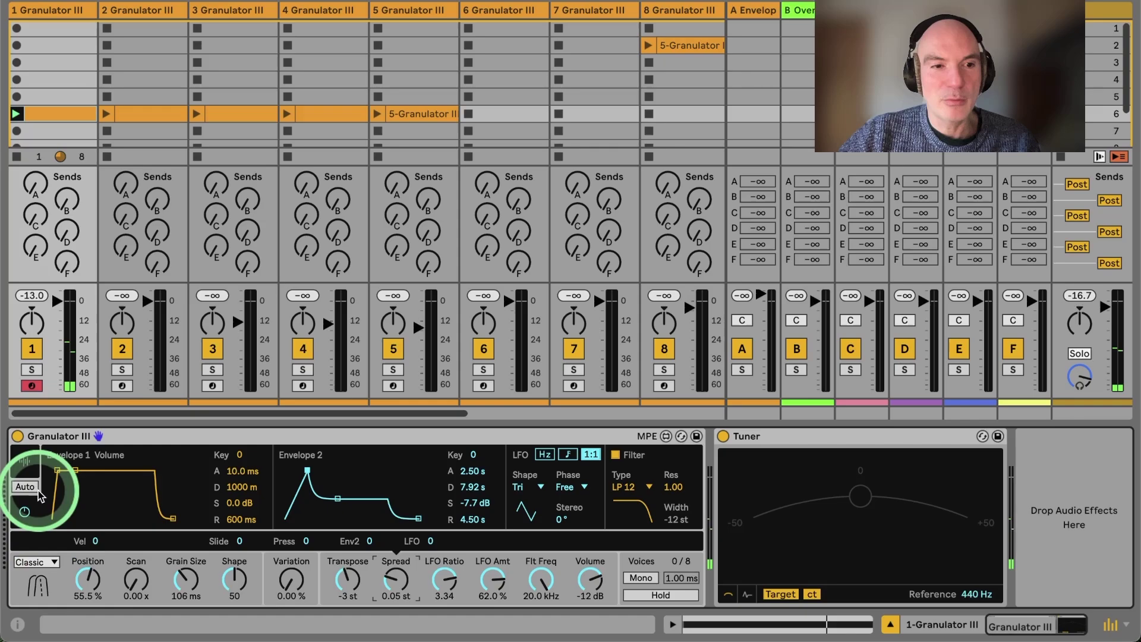
pyautogui.click(25, 467)
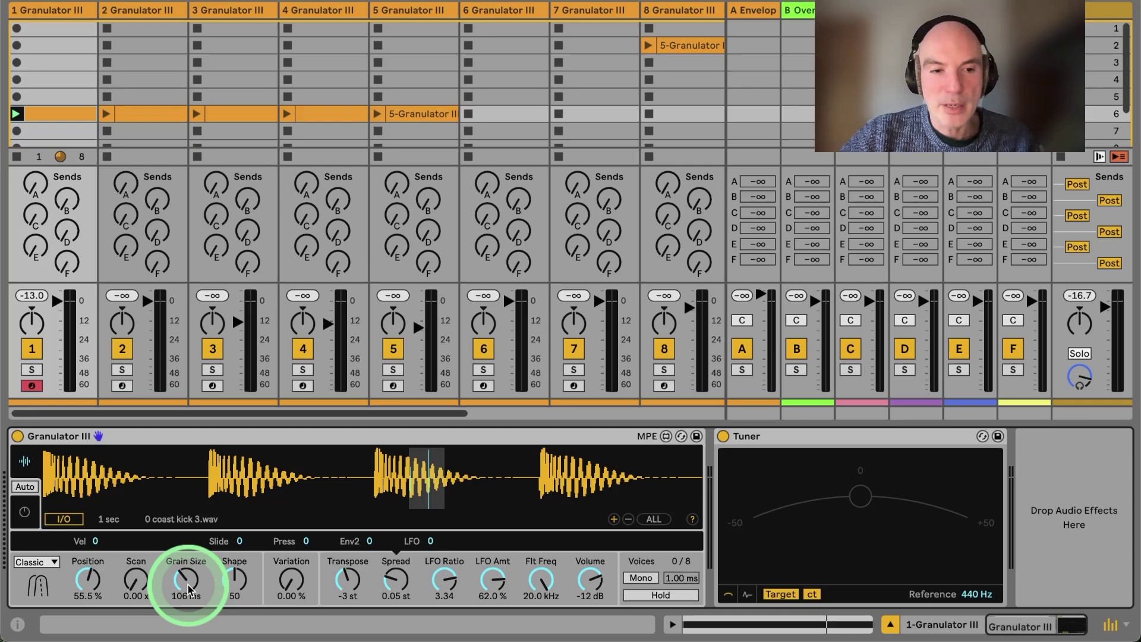
pyautogui.moveTo(134, 580); pyautogui.dragTo(129, 569)
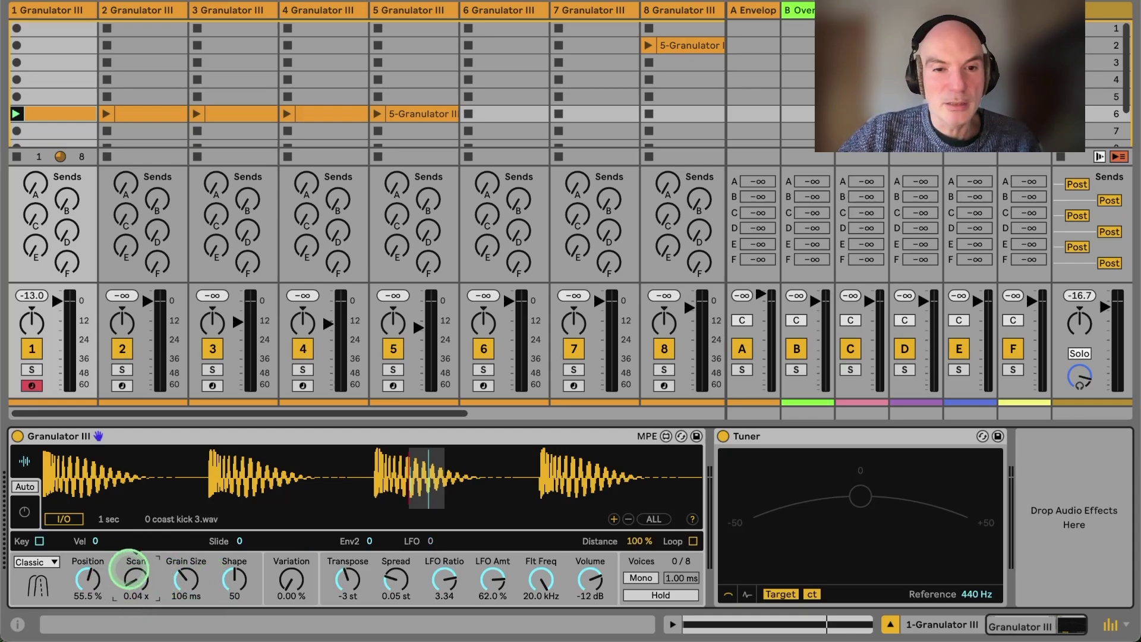
pyautogui.click(136, 583)
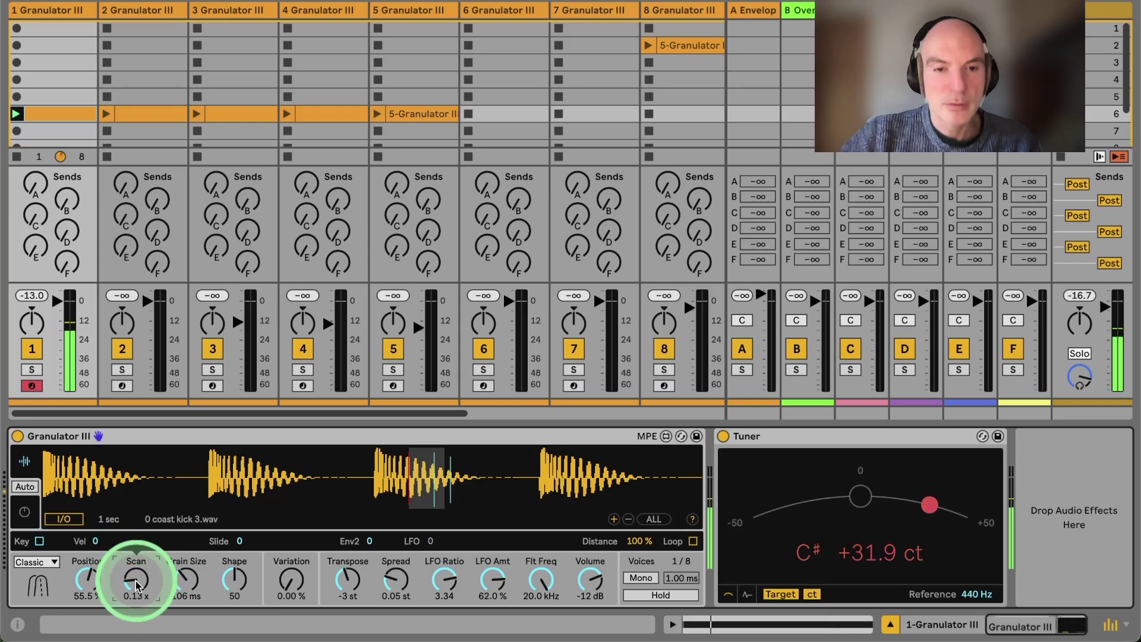
pyautogui.moveTo(136, 585); pyautogui.dragTo(136, 585)
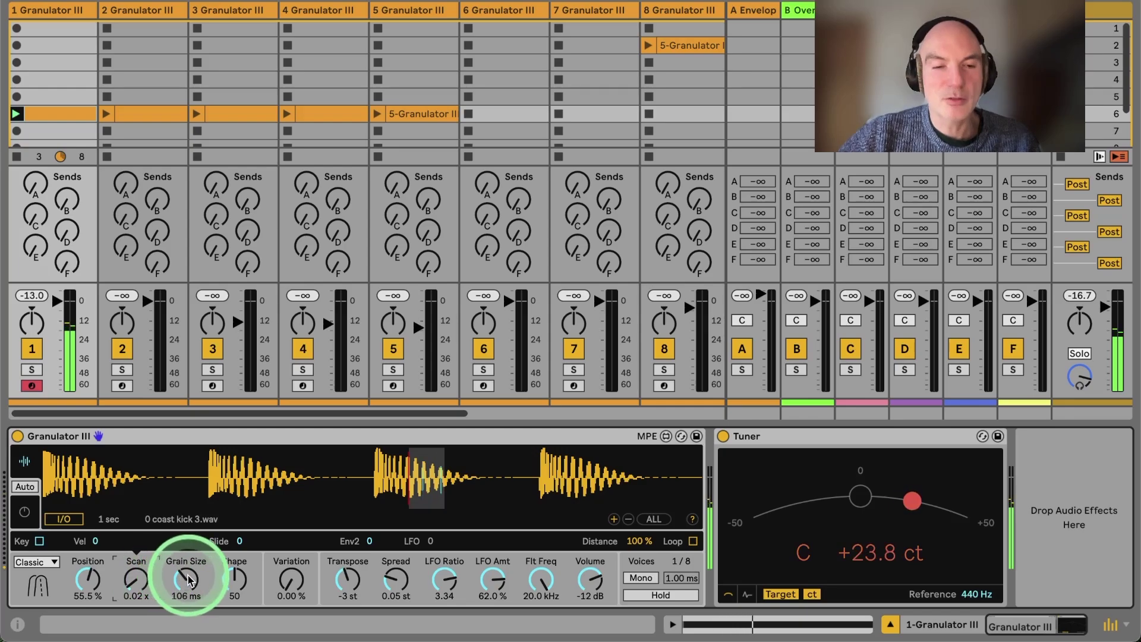
pyautogui.moveTo(185, 571)
pyautogui.mouseDown()
pyautogui.moveTo(186, 597)
pyautogui.moveTo(186, 578)
pyautogui.mouseUp()
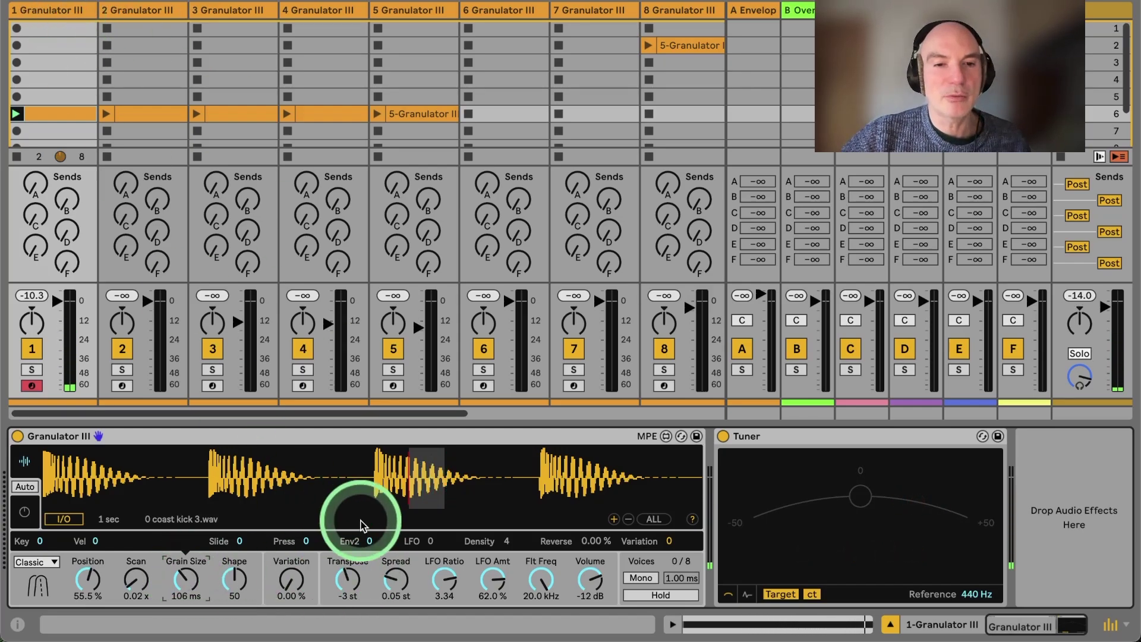
# Raise the Granulator's LFO Ratio to 3.79 and switch its display back to the envelopes and LFO
pyautogui.moveTo(438, 589); pyautogui.dragTo(437, 581)
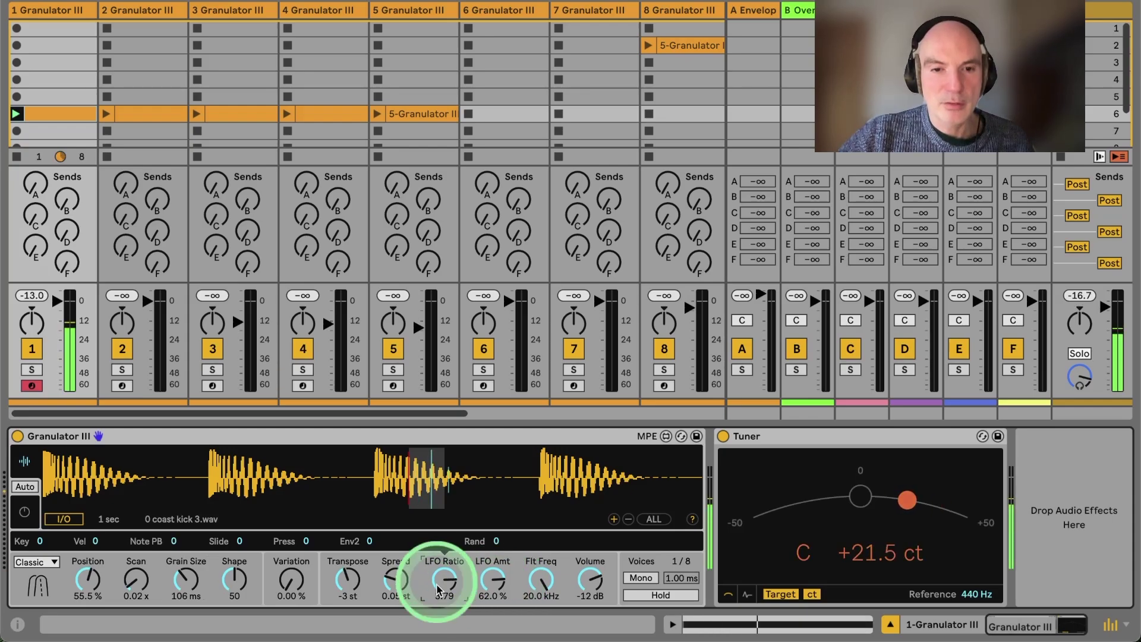
pyautogui.click(498, 584)
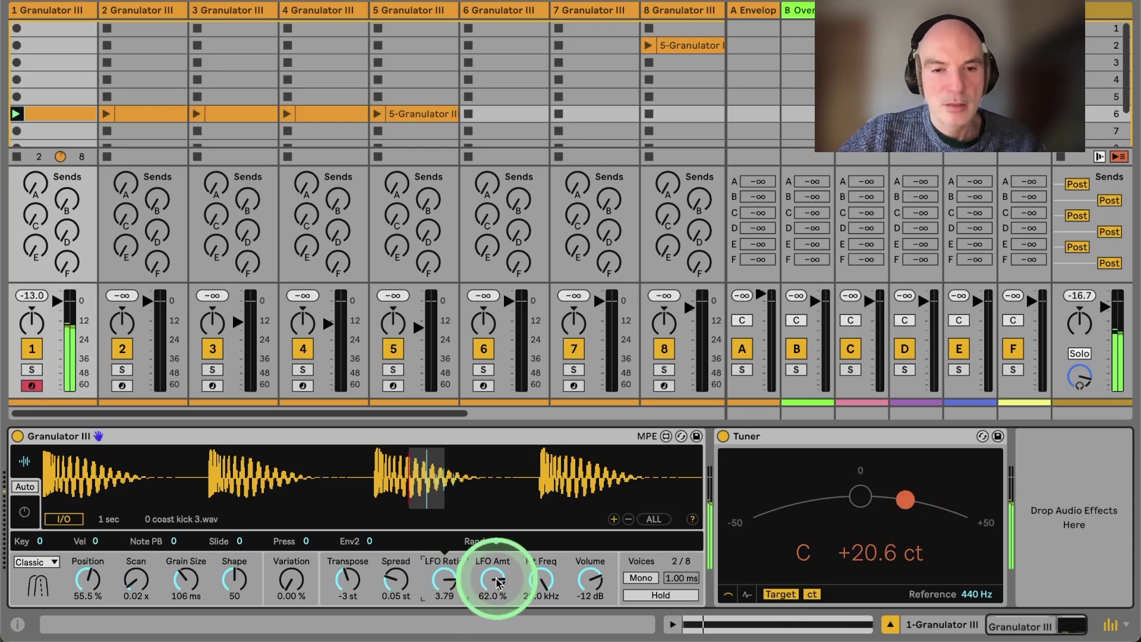
pyautogui.click(24, 511)
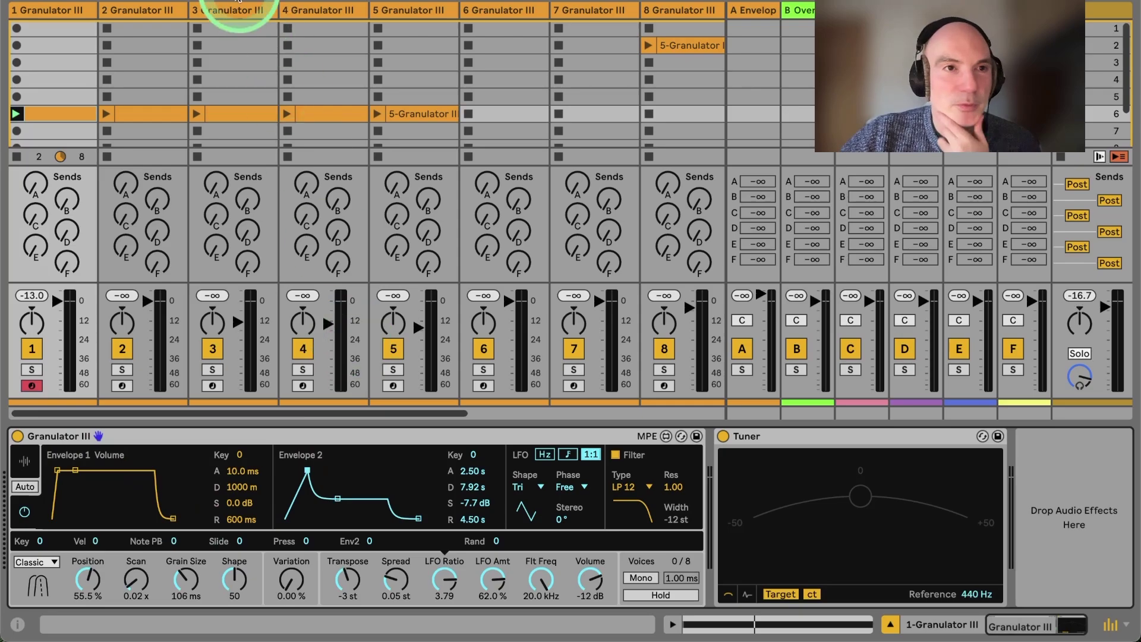
# Duplicate track 1 together with its devices and clip
pyautogui.rightClick(52, 11)
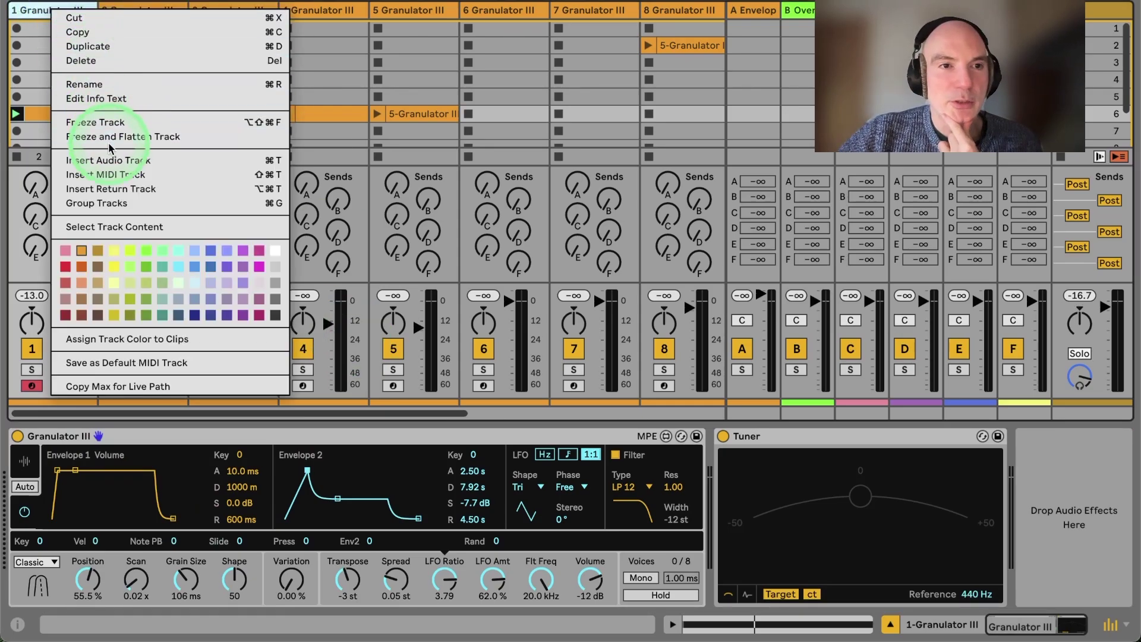
pyautogui.click(134, 46)
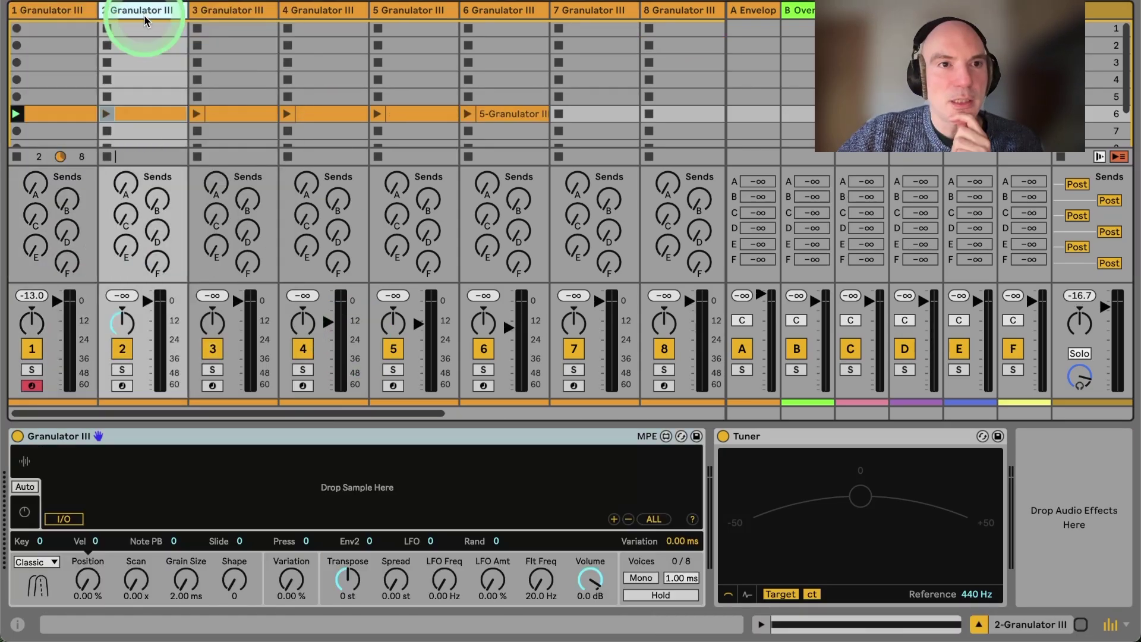
# Replace the long note in track 2's clip with sixteenth C4 notes at 1.1.1 and 1.2.3, loop one bar, and launch it
pyautogui.doubleClick(148, 114)
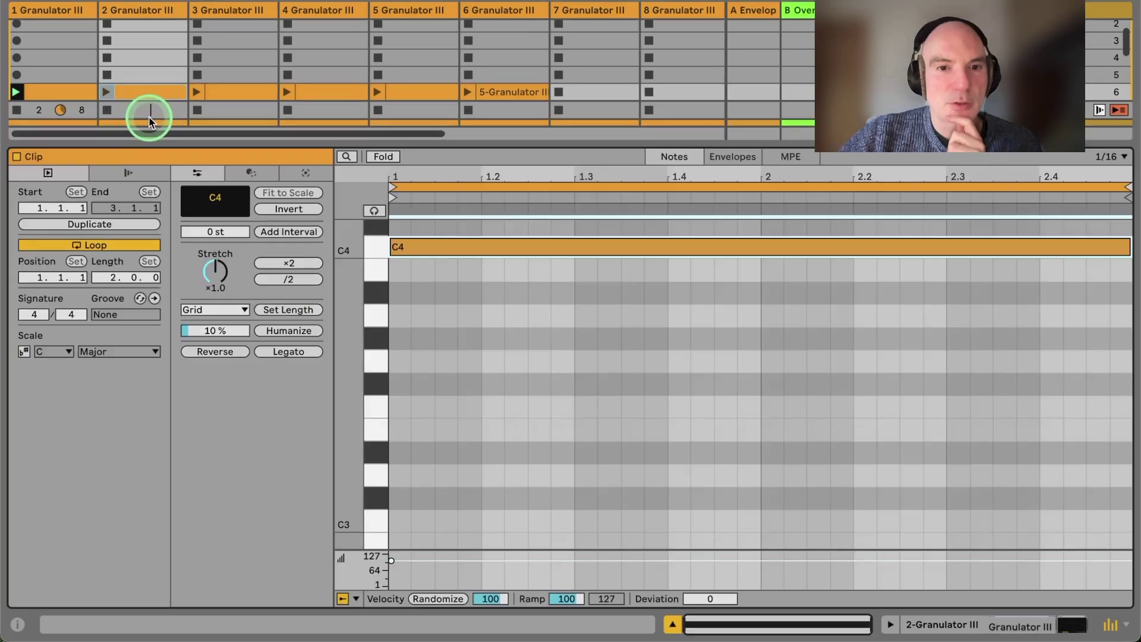
pyautogui.doubleClick(401, 244)
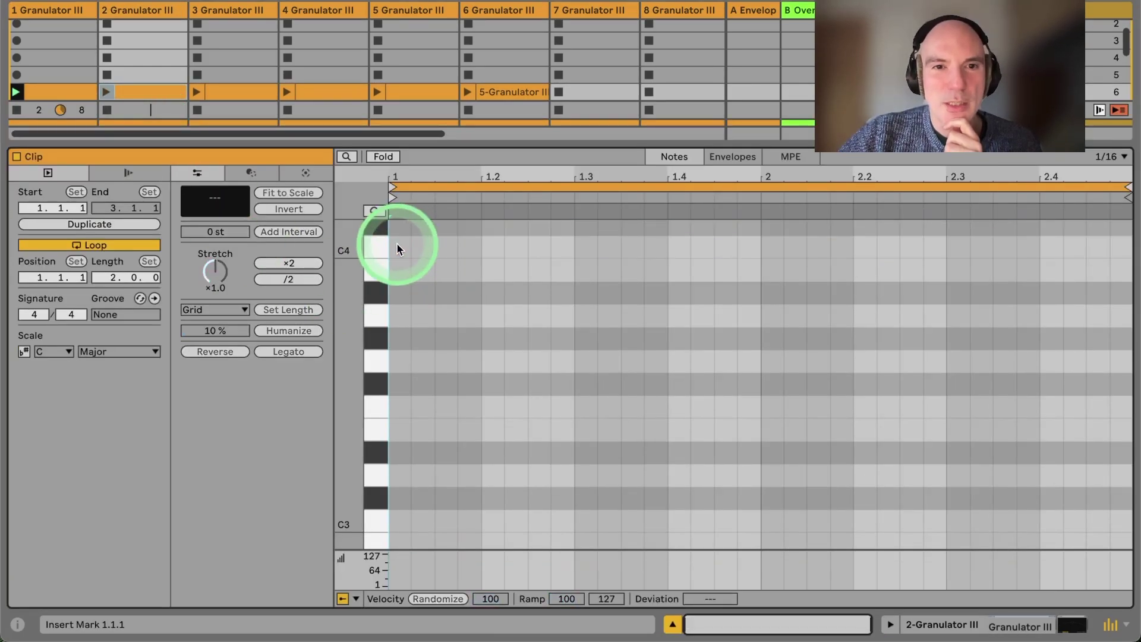
pyautogui.doubleClick(397, 245)
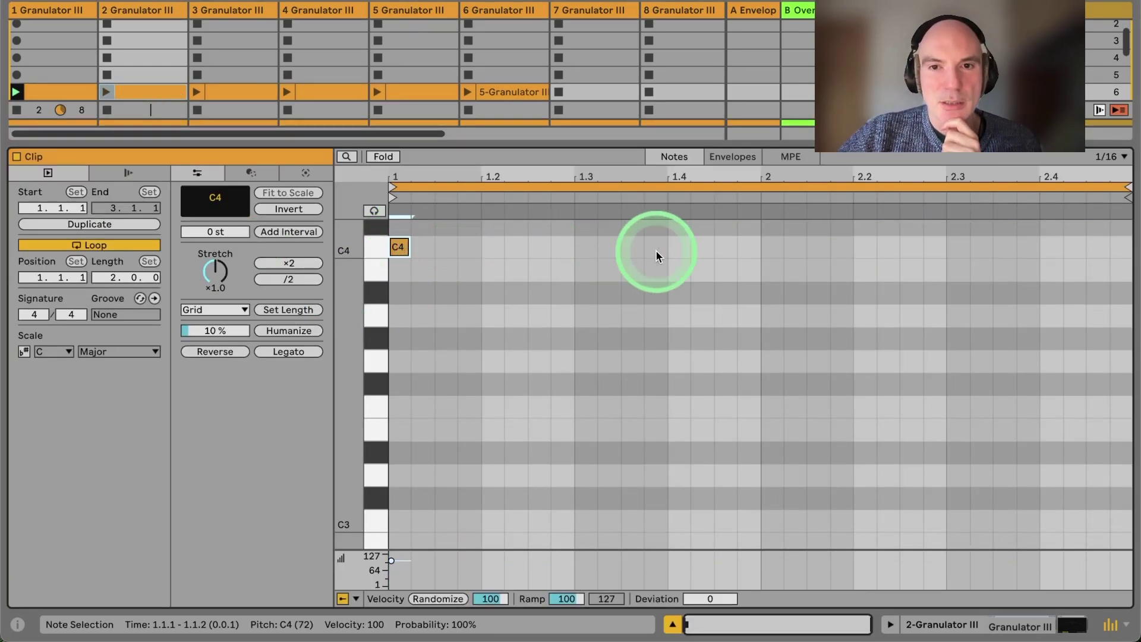
pyautogui.moveTo(1128, 189); pyautogui.dragTo(761, 189)
pyautogui.click(106, 92)
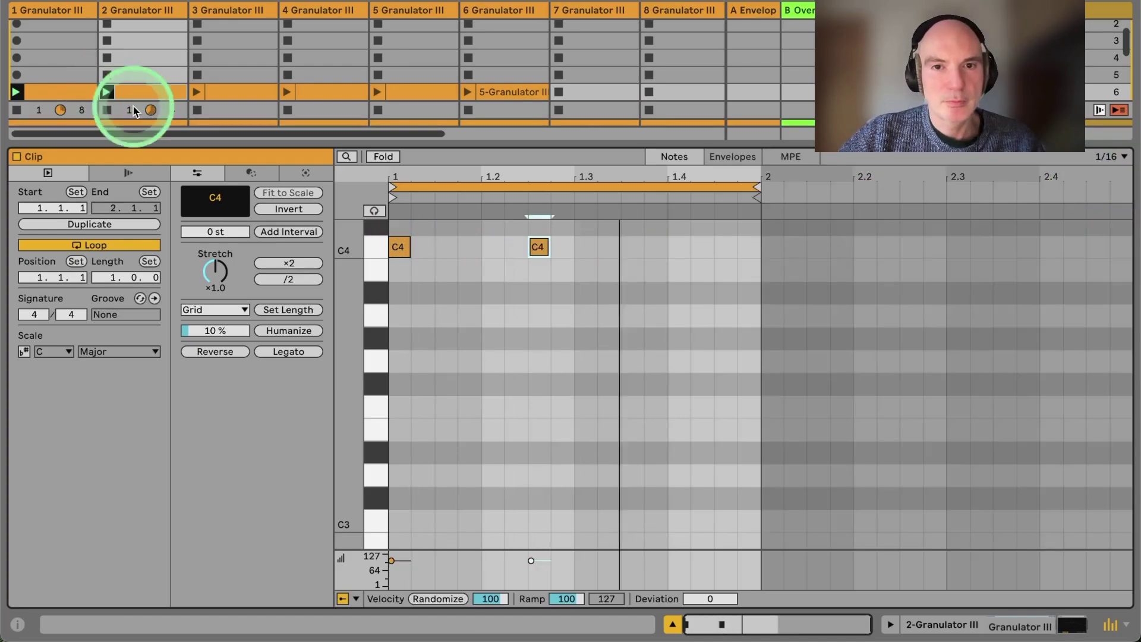
# On track 2's Granulator, set Position to 50.8 % and reduce LFO Amt to 0.00 %
pyautogui.click(969, 626)
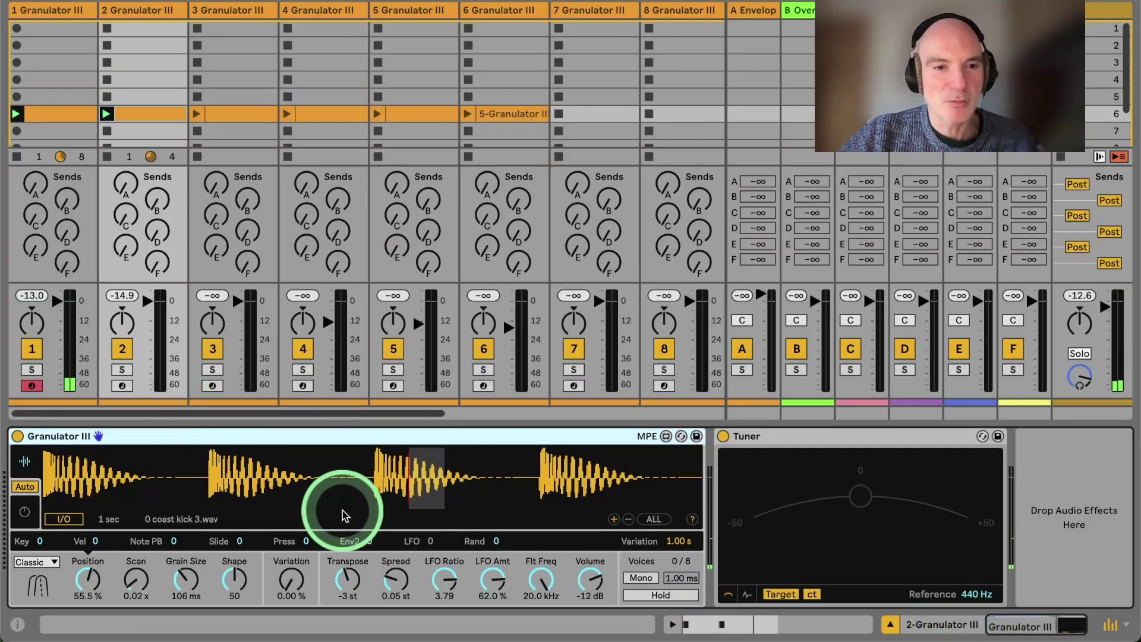
pyautogui.moveTo(98, 579); pyautogui.dragTo(98, 589)
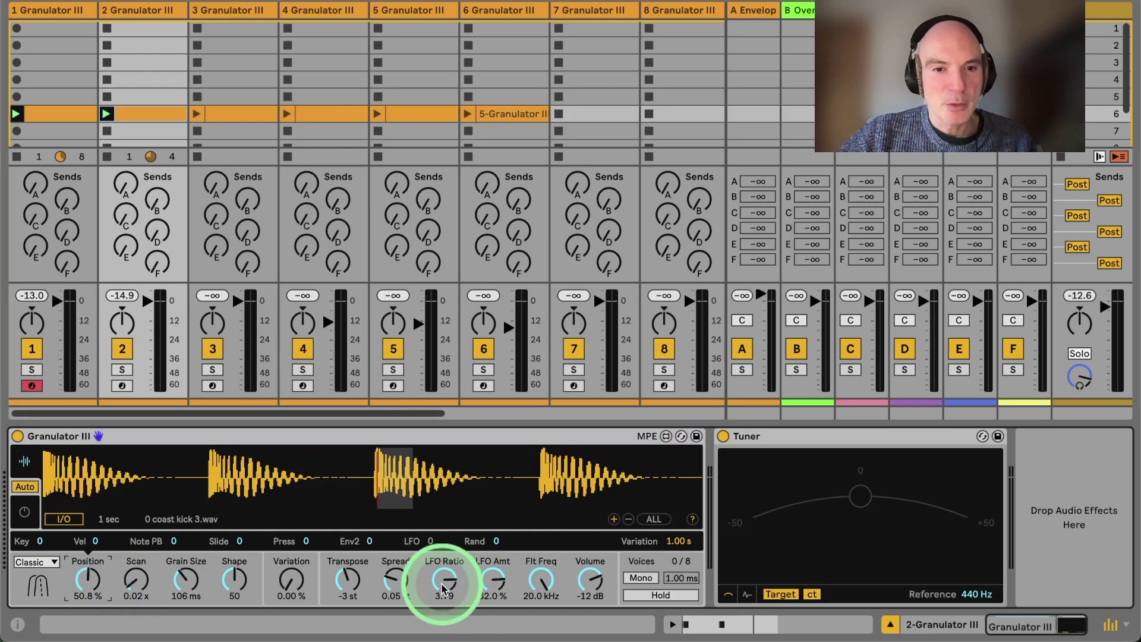
pyautogui.click(493, 582)
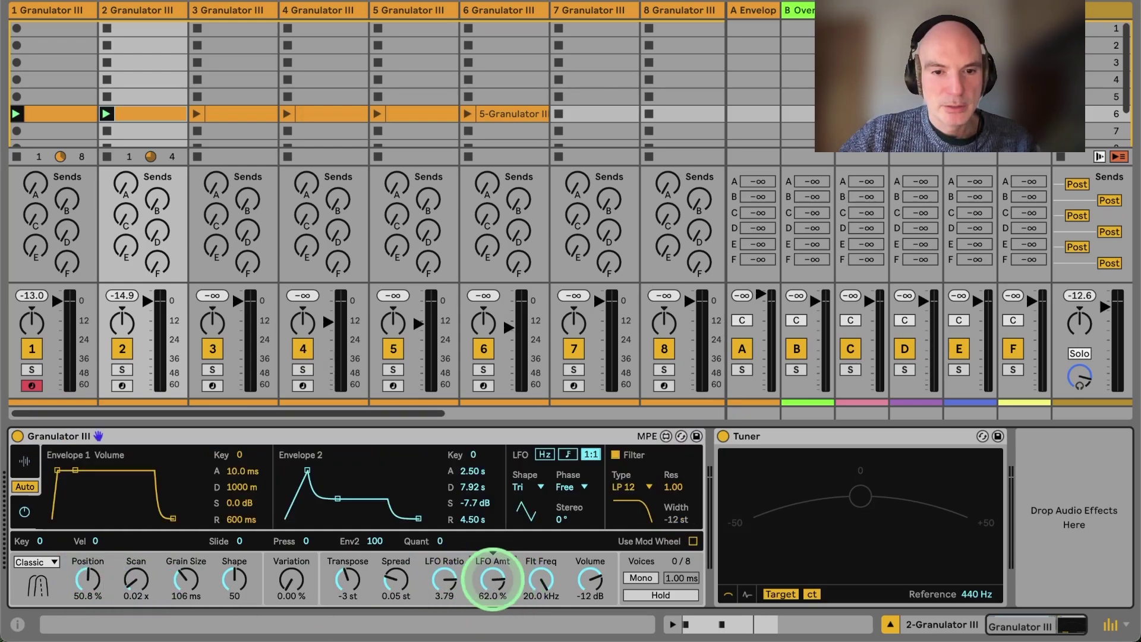
pyautogui.moveTo(493, 581); pyautogui.dragTo(492, 618)
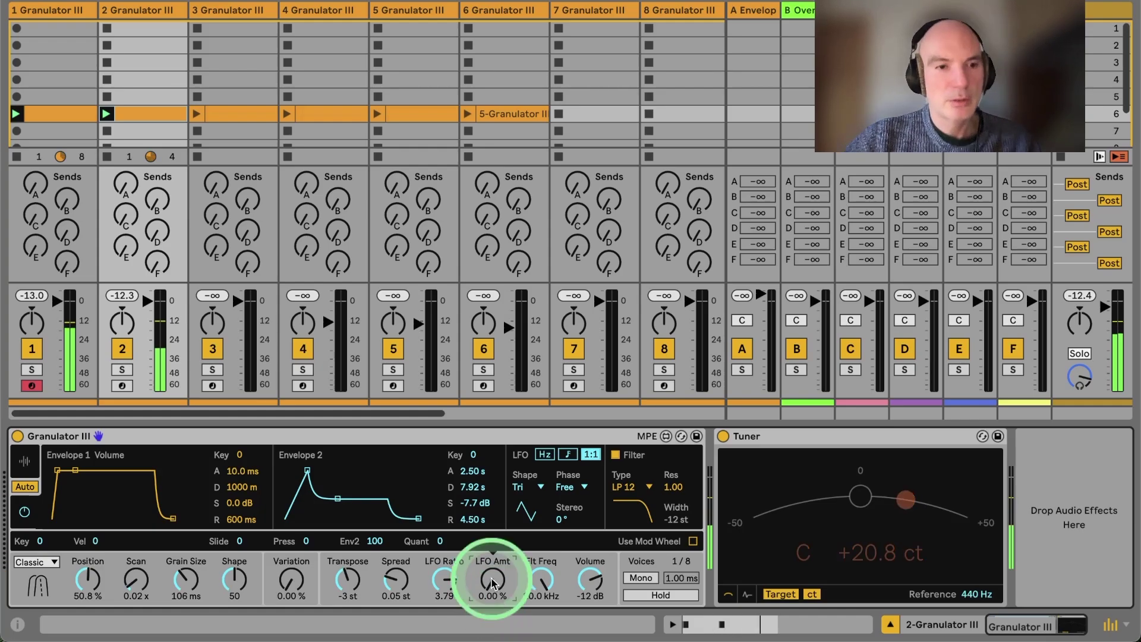
# Display the sample waveform in track 2's Granulator and set Scan to 0.89 x and Grain Size to 223 ms
pyautogui.click(23, 461)
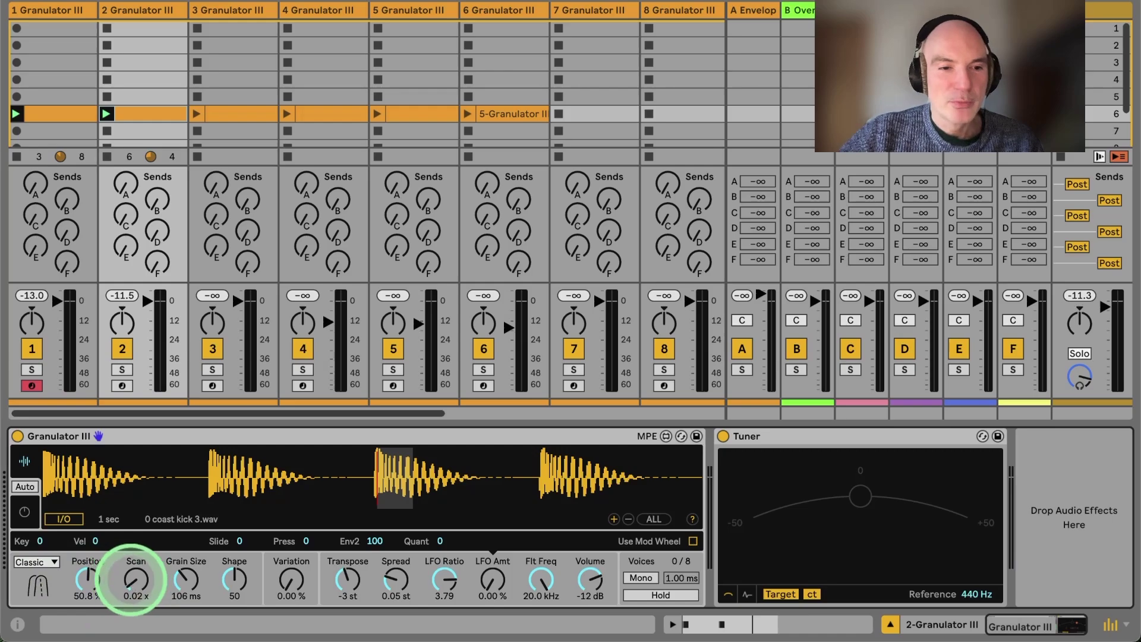
pyautogui.click(134, 579)
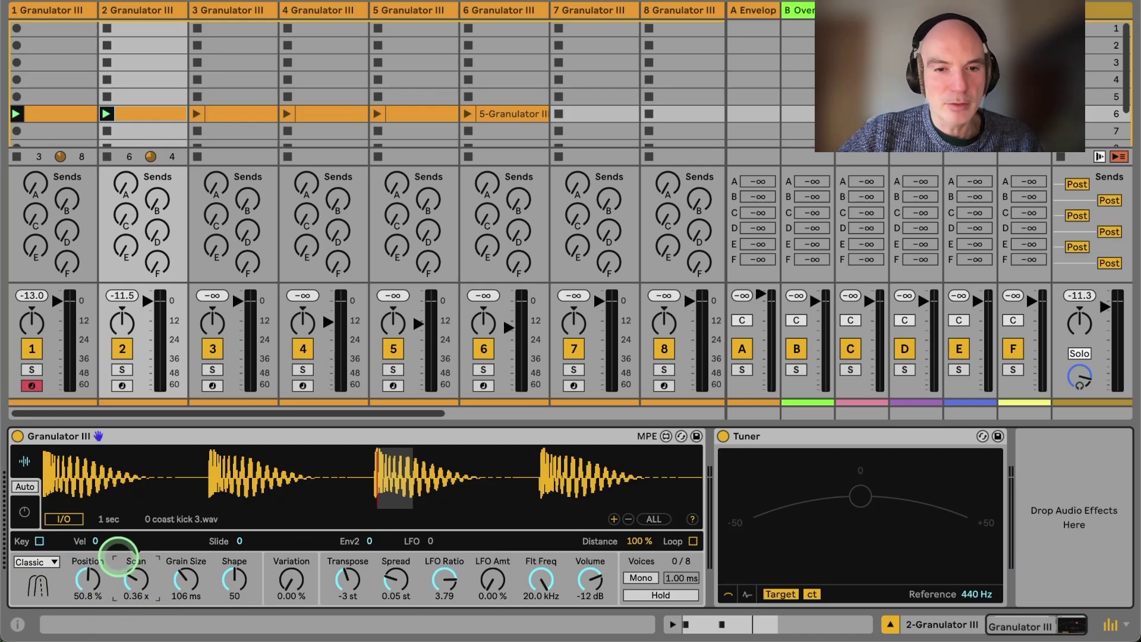
pyautogui.click(132, 583)
pyautogui.moveTo(132, 582); pyautogui.dragTo(114, 557)
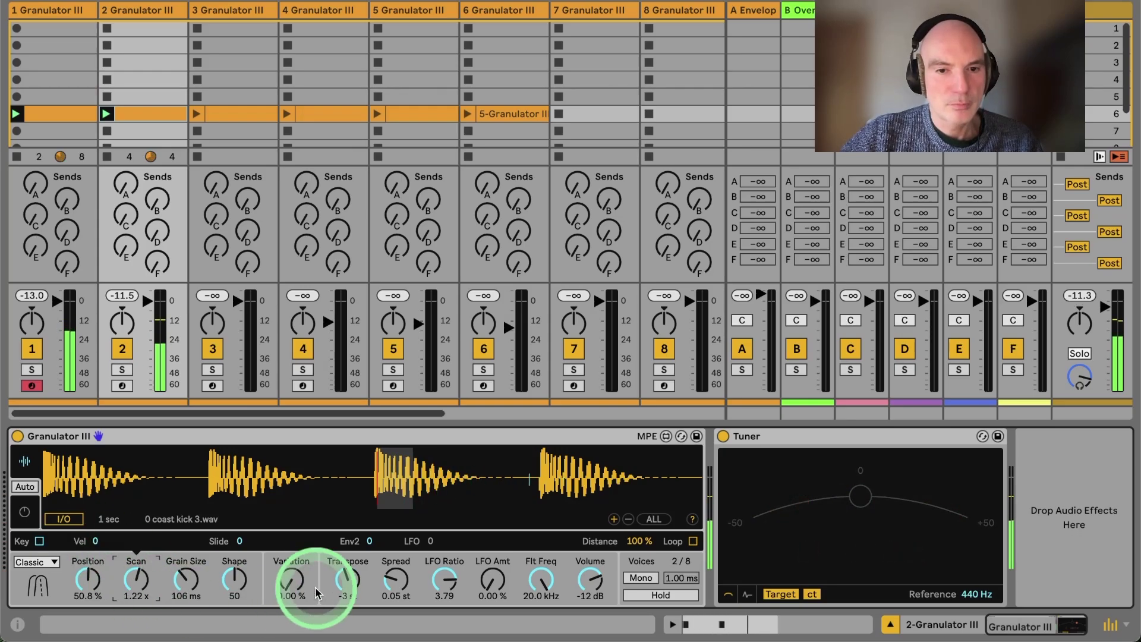
pyautogui.moveTo(135, 578); pyautogui.dragTo(164, 549)
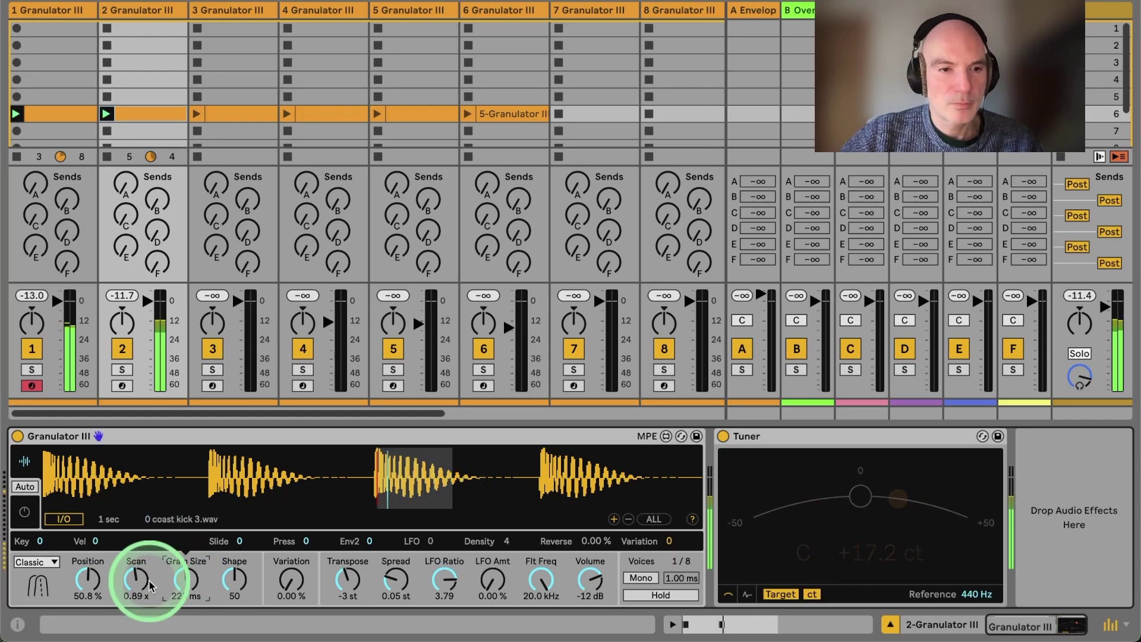
# Set Transpose to -5 st on track 2's Granulator and compare its settings with those of track 1
pyautogui.click(19, 510)
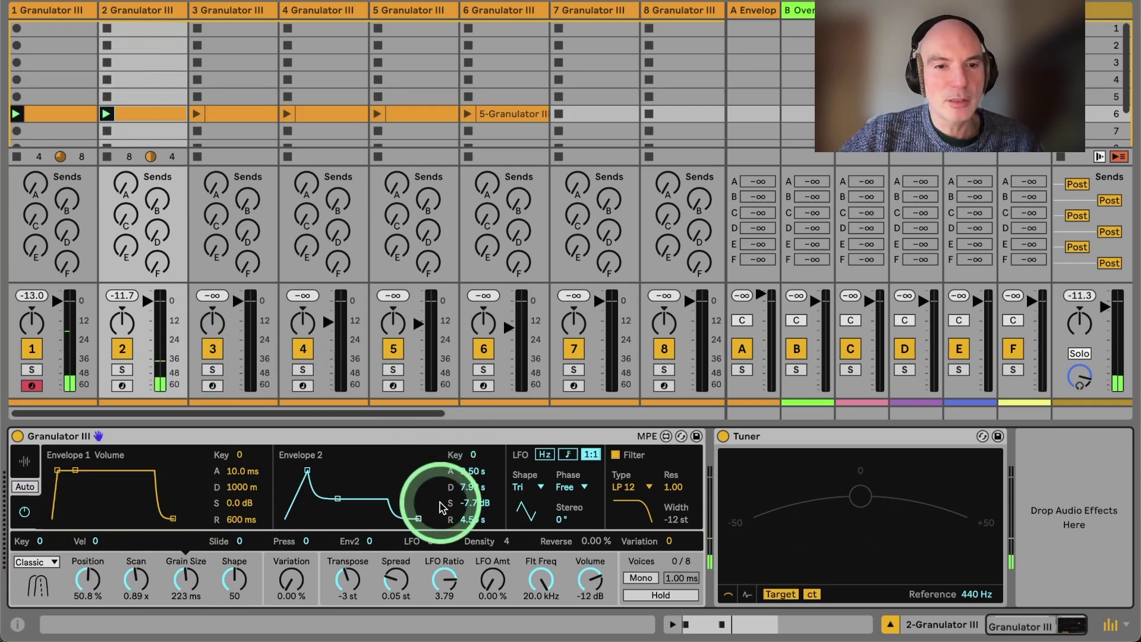
pyautogui.click(349, 583)
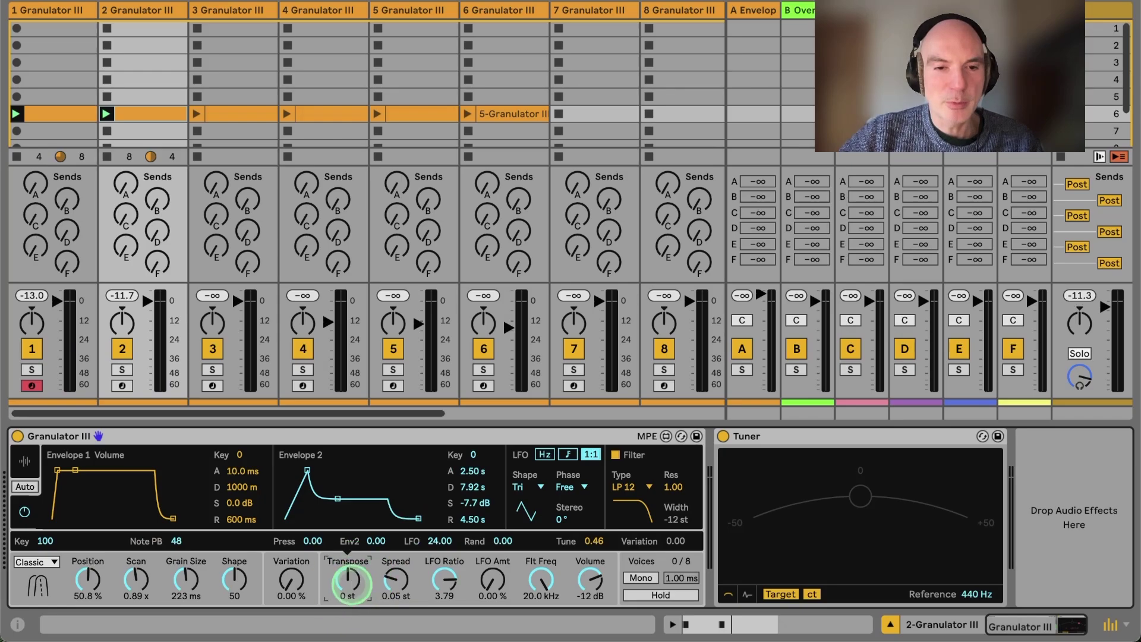
pyautogui.moveTo(354, 604); pyautogui.dragTo(349, 581)
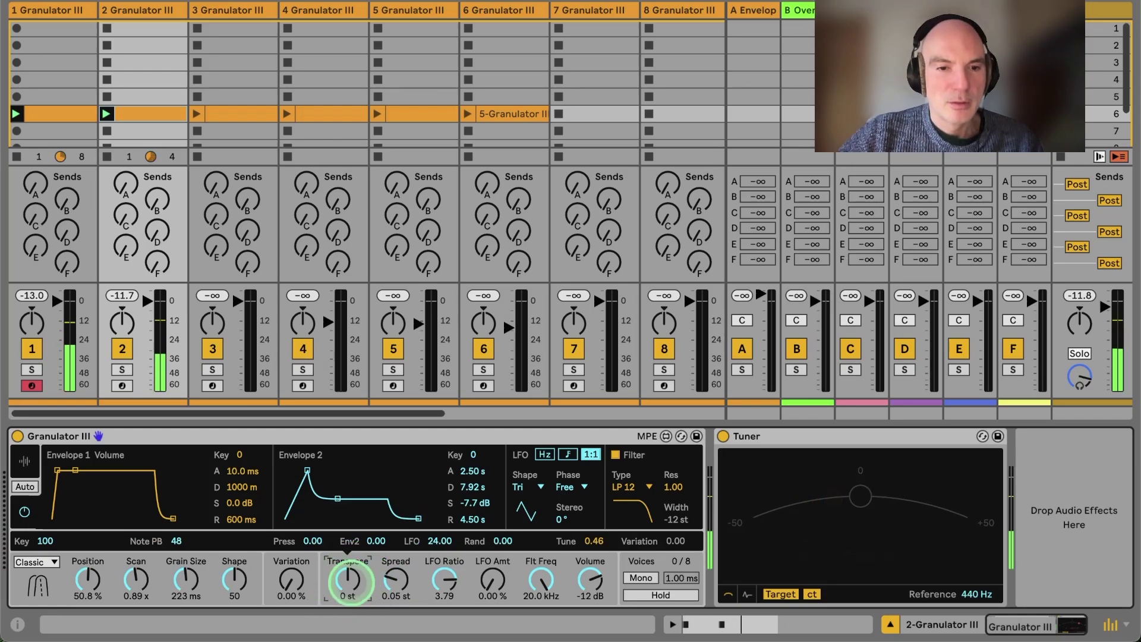
pyautogui.moveTo(311, 487); pyautogui.dragTo(303, 553)
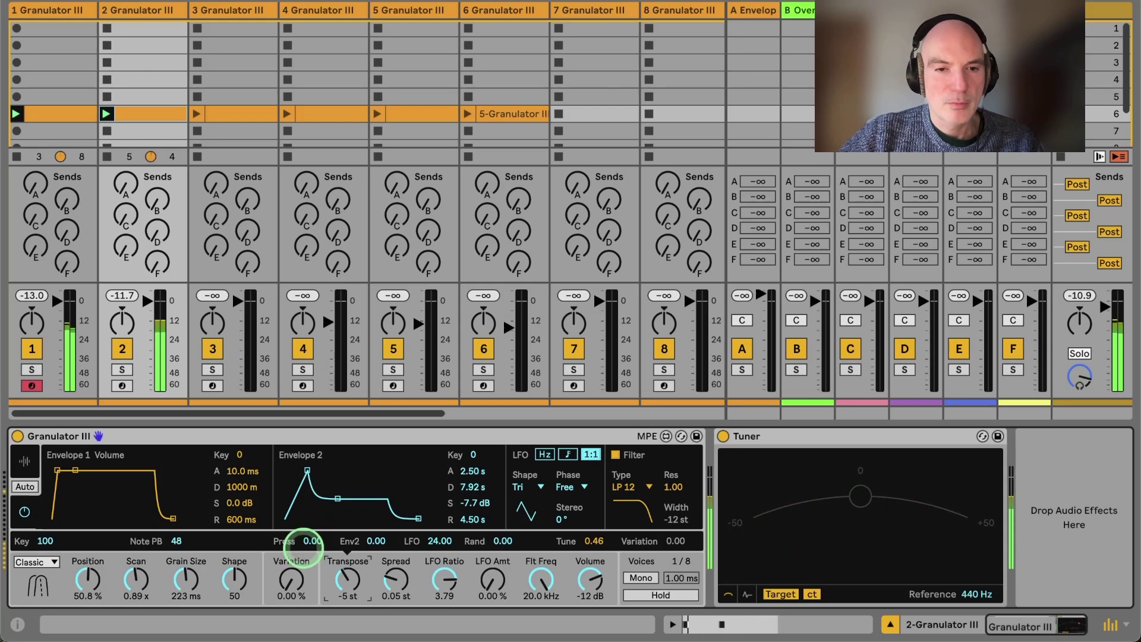
pyautogui.click(73, 14)
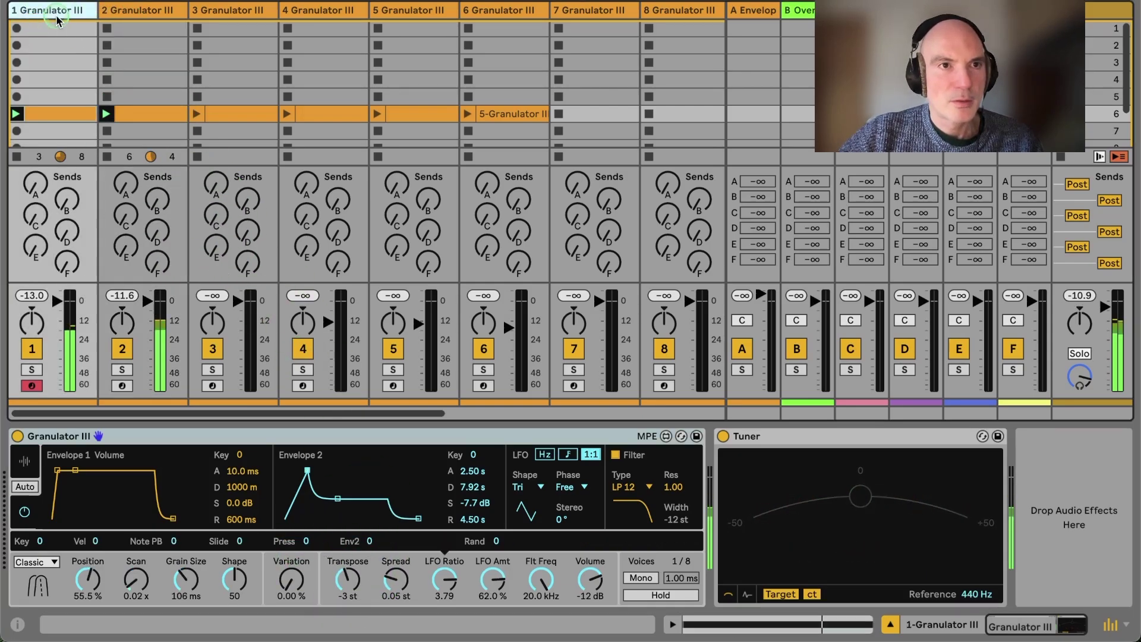
pyautogui.click(122, 12)
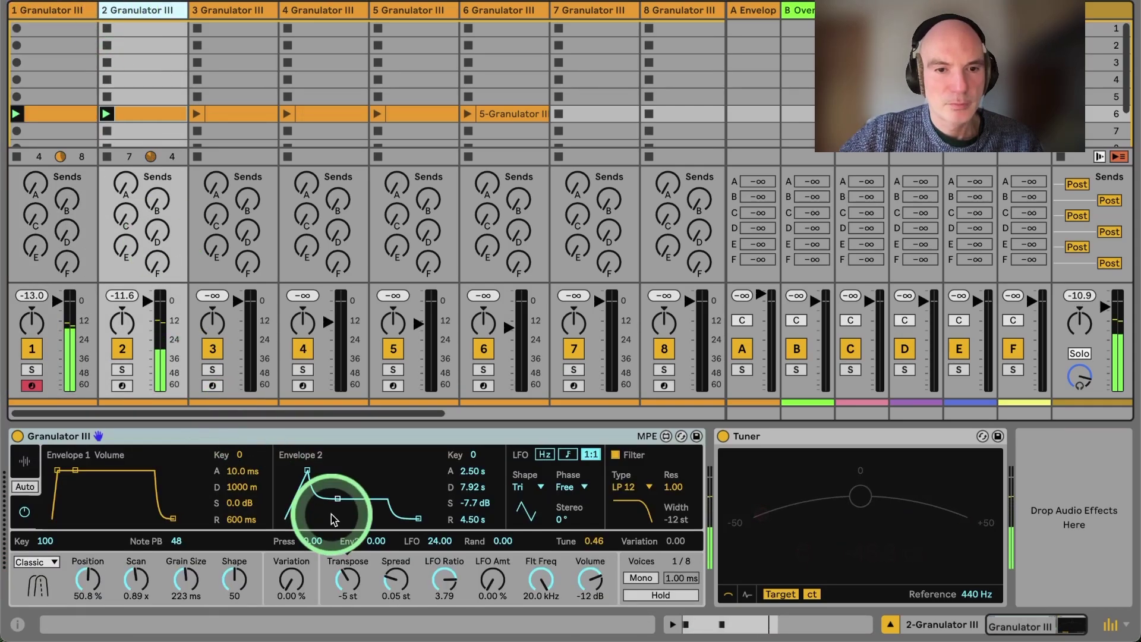
# Give Envelope 2 a 0.01 ms attack, 537 ms decay and -inf dB sustain, and set Transpose's Env2 modulation to 24.00
pyautogui.moveTo(308, 470); pyautogui.dragTo(265, 470)
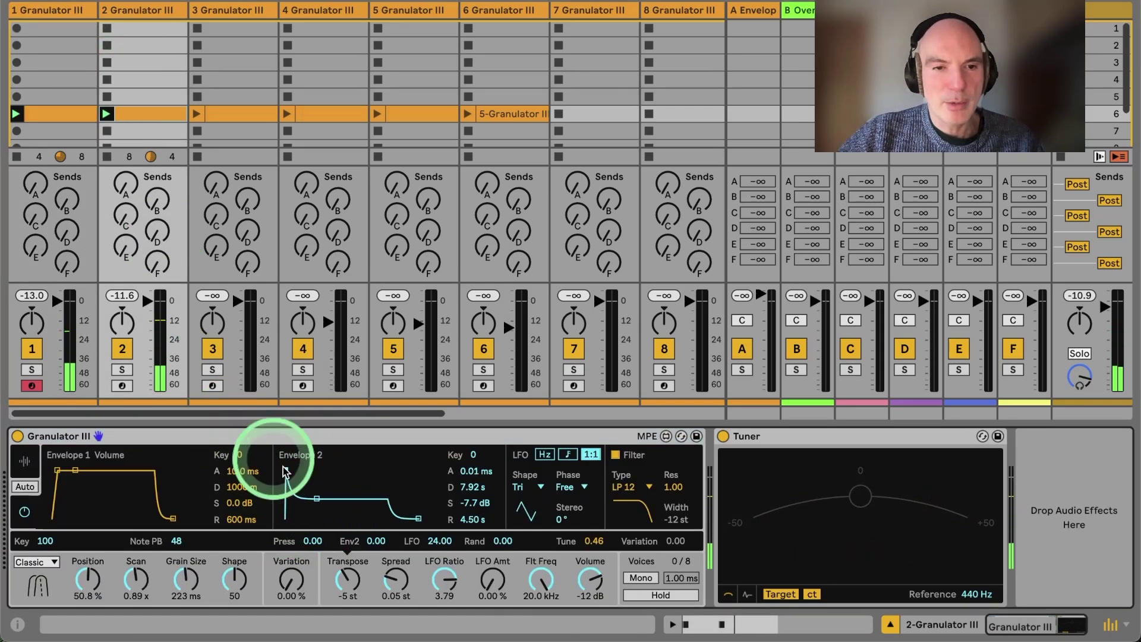
pyautogui.click(319, 533)
pyautogui.moveTo(317, 498); pyautogui.dragTo(337, 550)
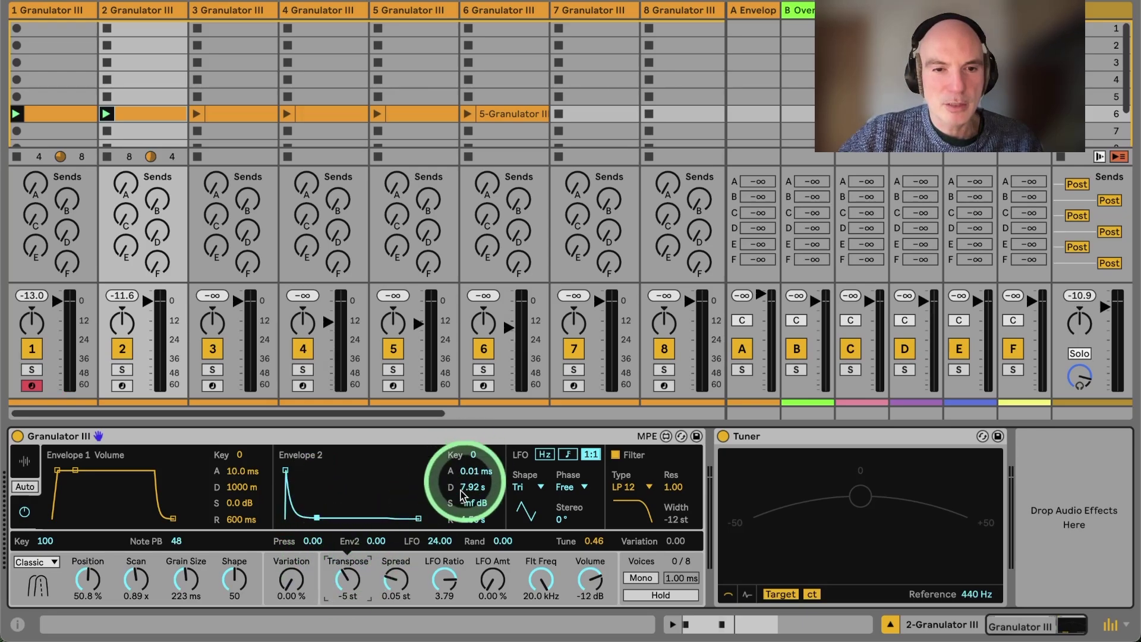
pyautogui.click(364, 561)
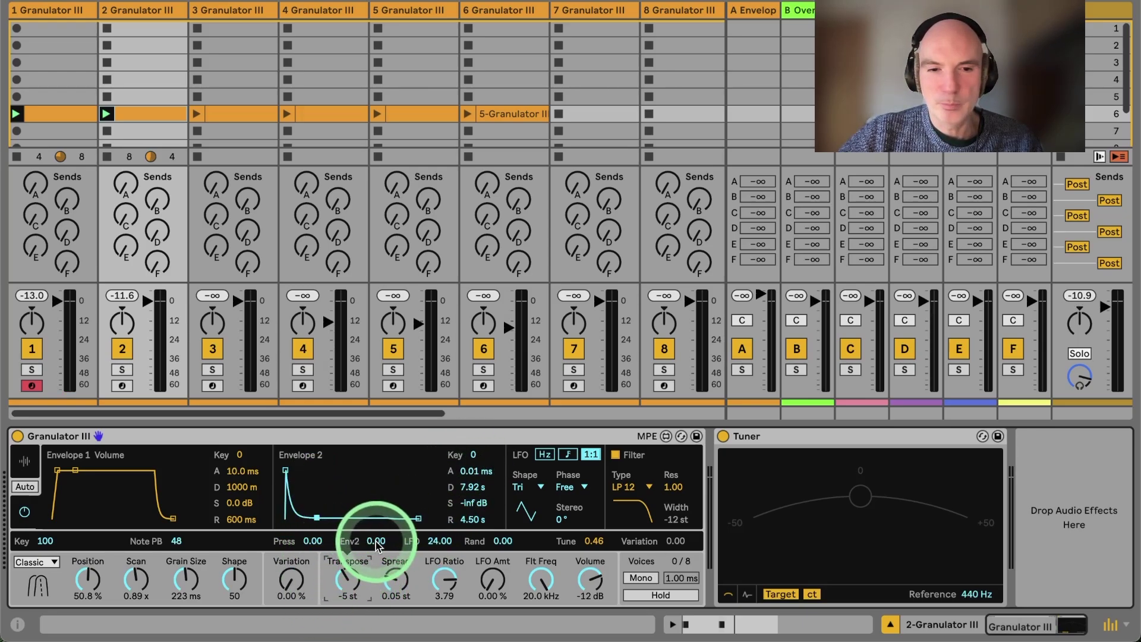
pyautogui.moveTo(377, 546); pyautogui.dragTo(376, 535)
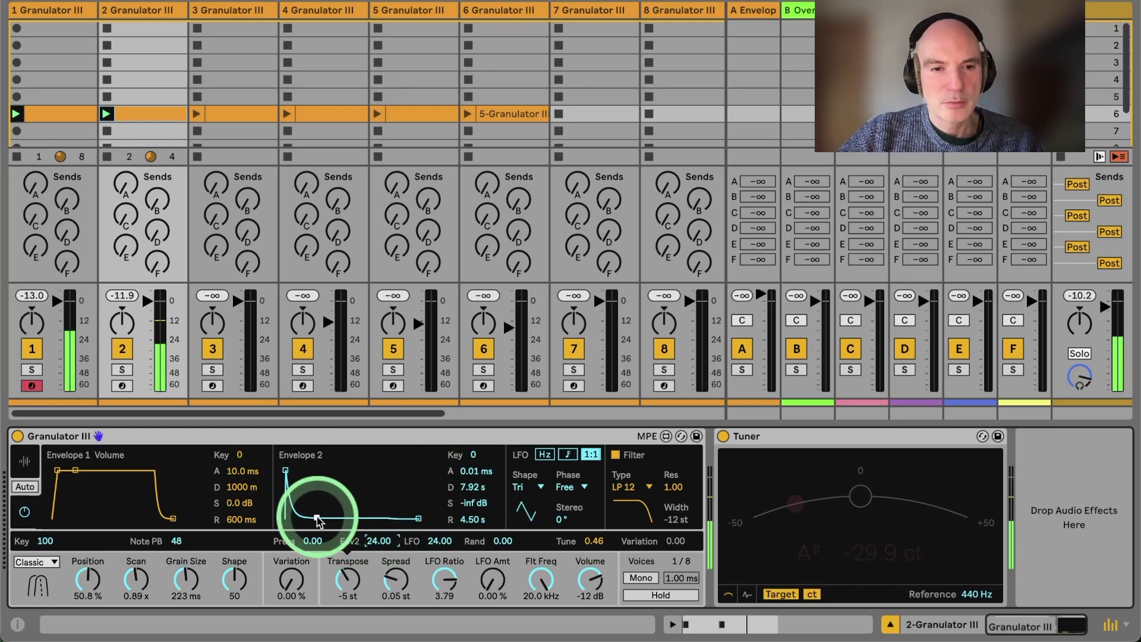
pyautogui.moveTo(318, 519); pyautogui.dragTo(301, 519)
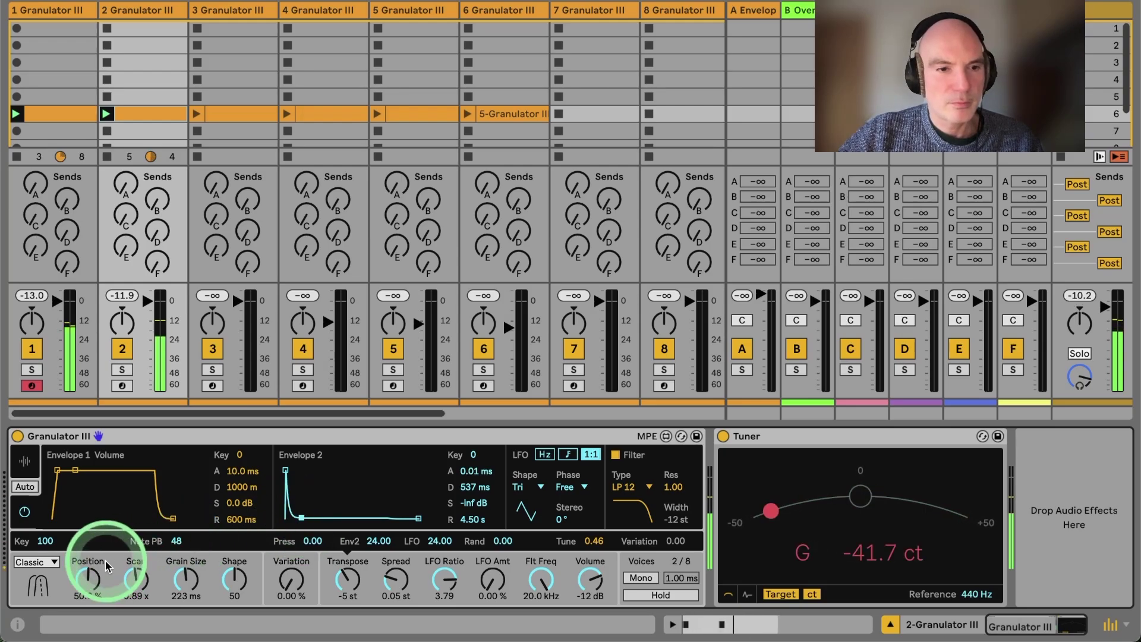
# Switch track 2's Granulator to Cloud mode and reduce Grain Size to 8.69 ms
pyautogui.click(25, 461)
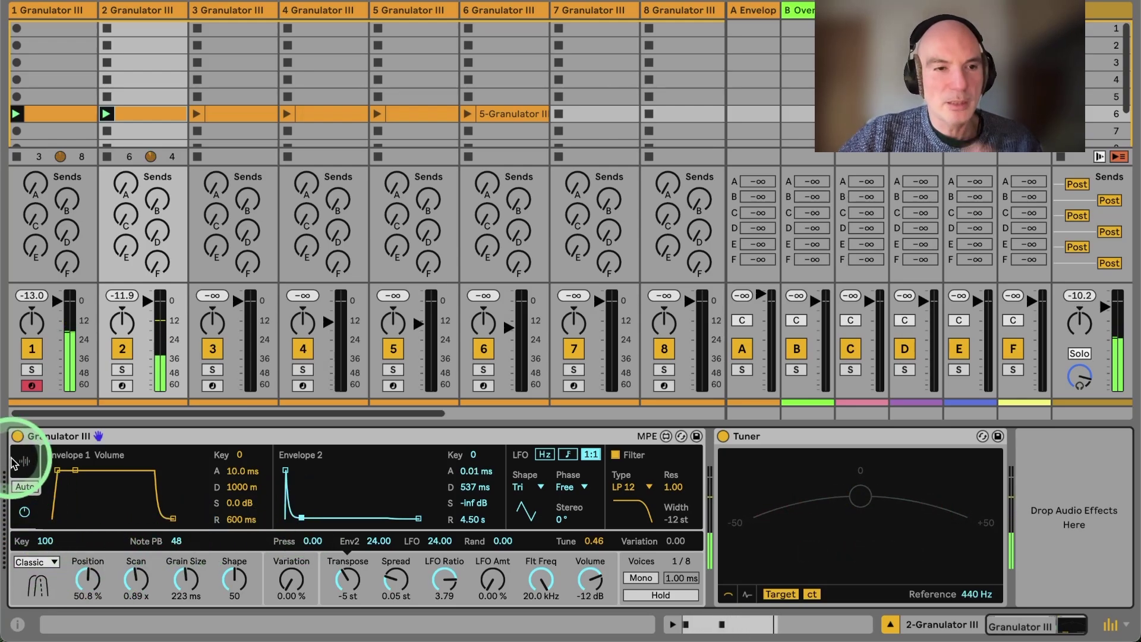
pyautogui.click(37, 562)
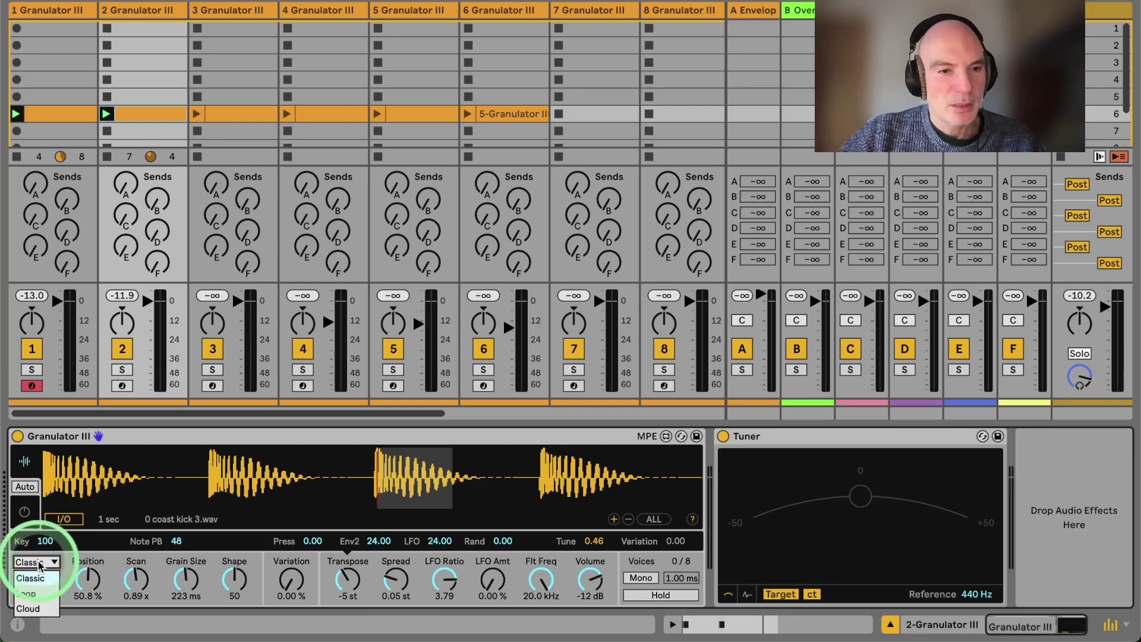
pyautogui.click(28, 608)
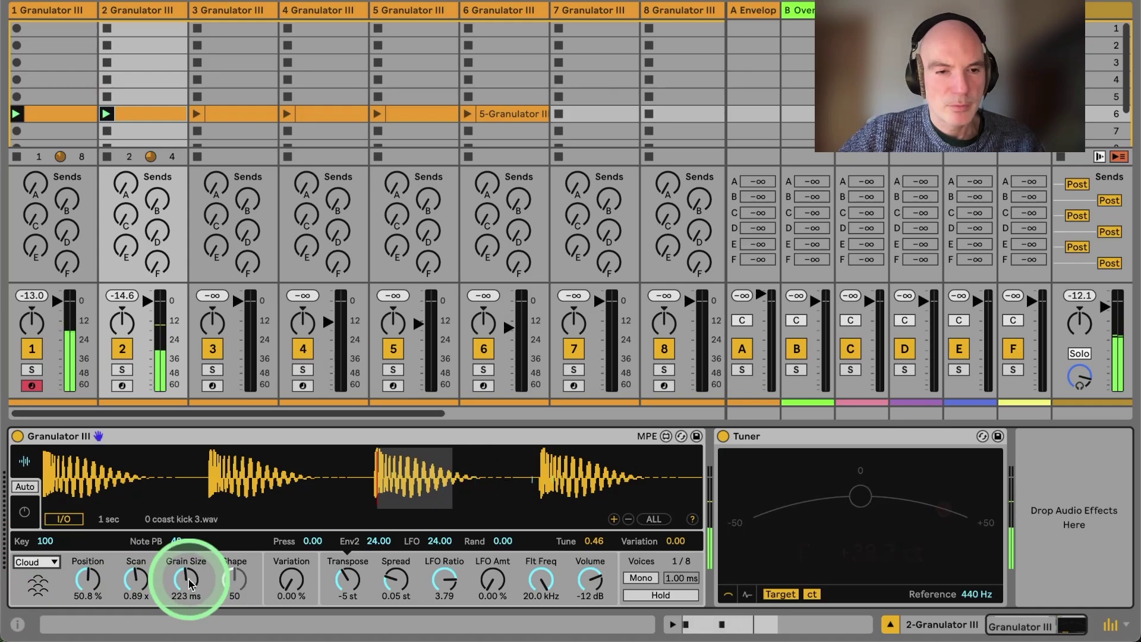
pyautogui.moveTo(191, 587); pyautogui.dragTo(188, 610)
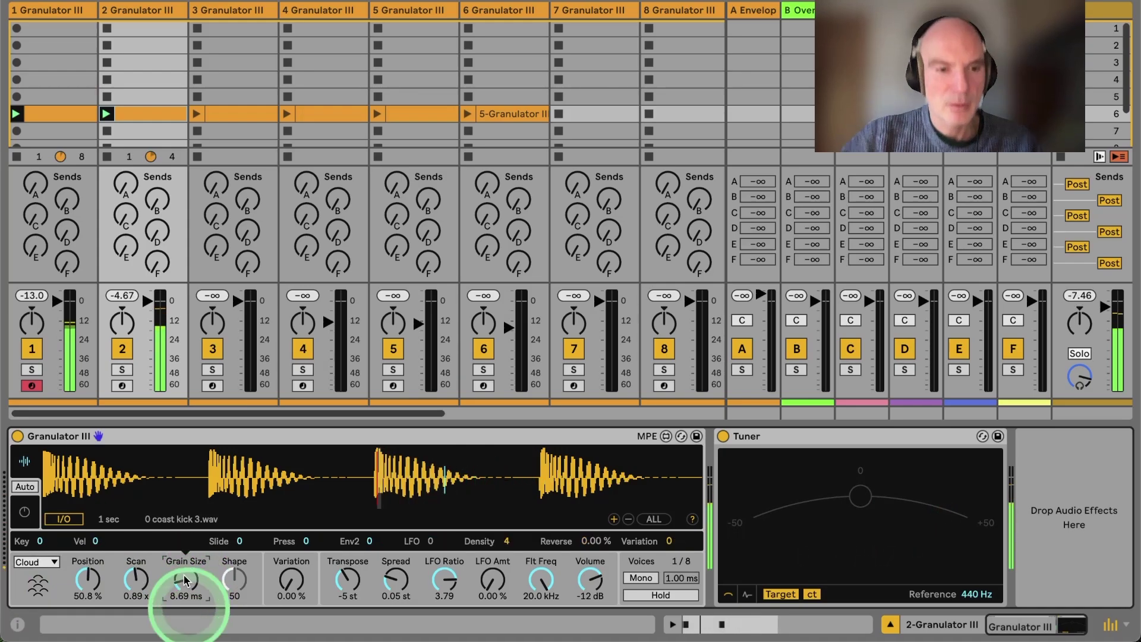
# Raise Scan to 2.05 x and shorten its scan Distance to 23.2 %
pyautogui.click(135, 573)
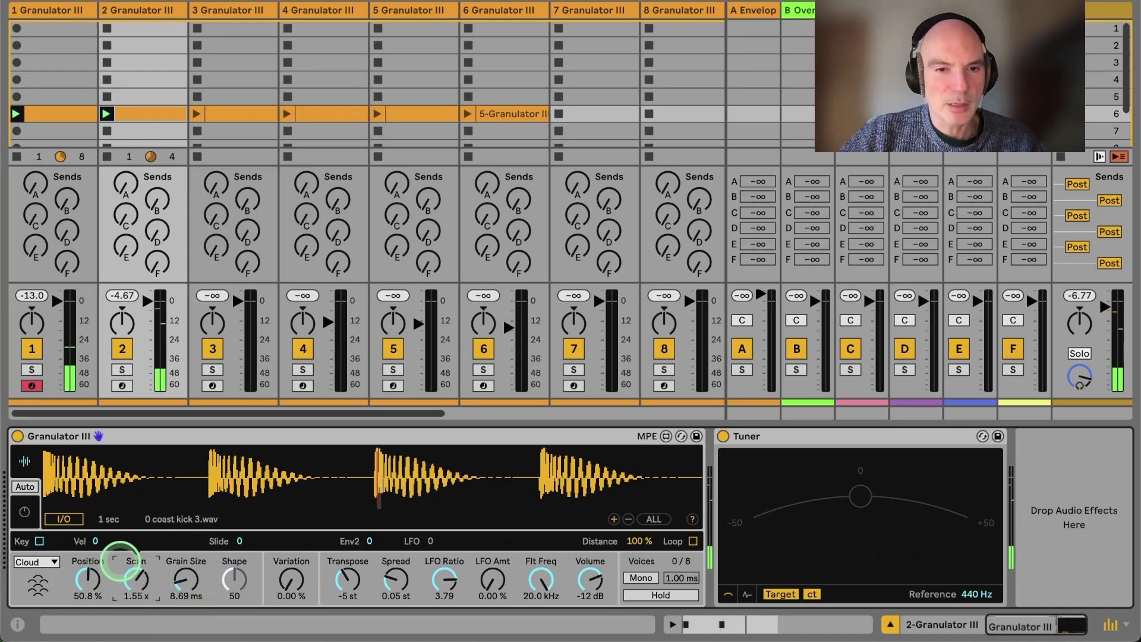
pyautogui.click(133, 574)
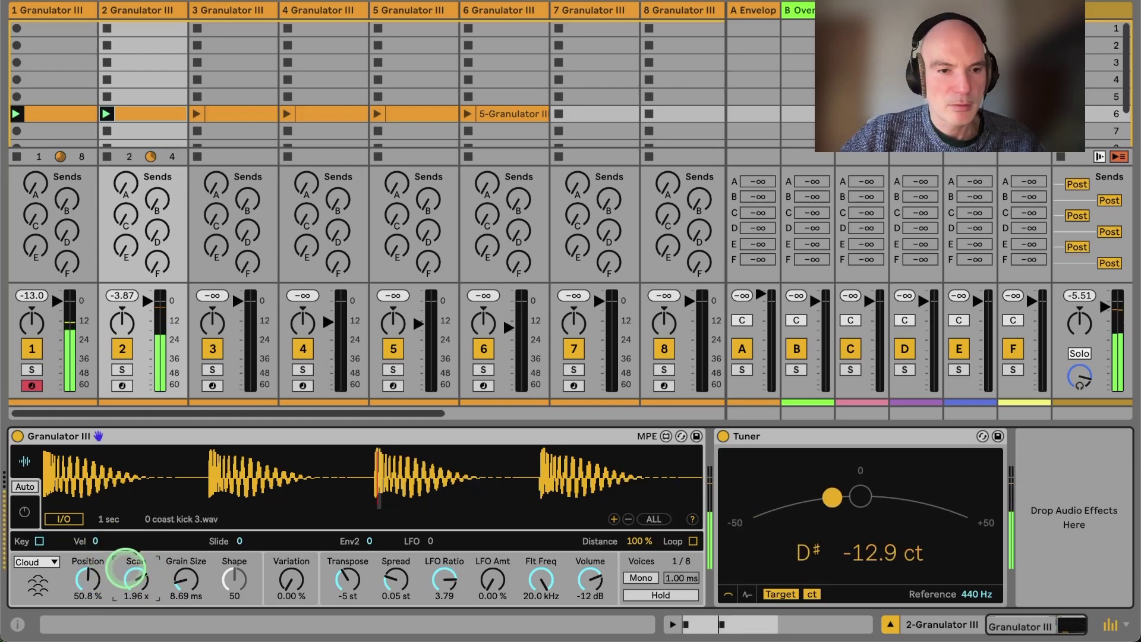
pyautogui.moveTo(125, 568)
pyautogui.mouseDown()
pyautogui.moveTo(94, 581)
pyautogui.moveTo(127, 583)
pyautogui.mouseUp()
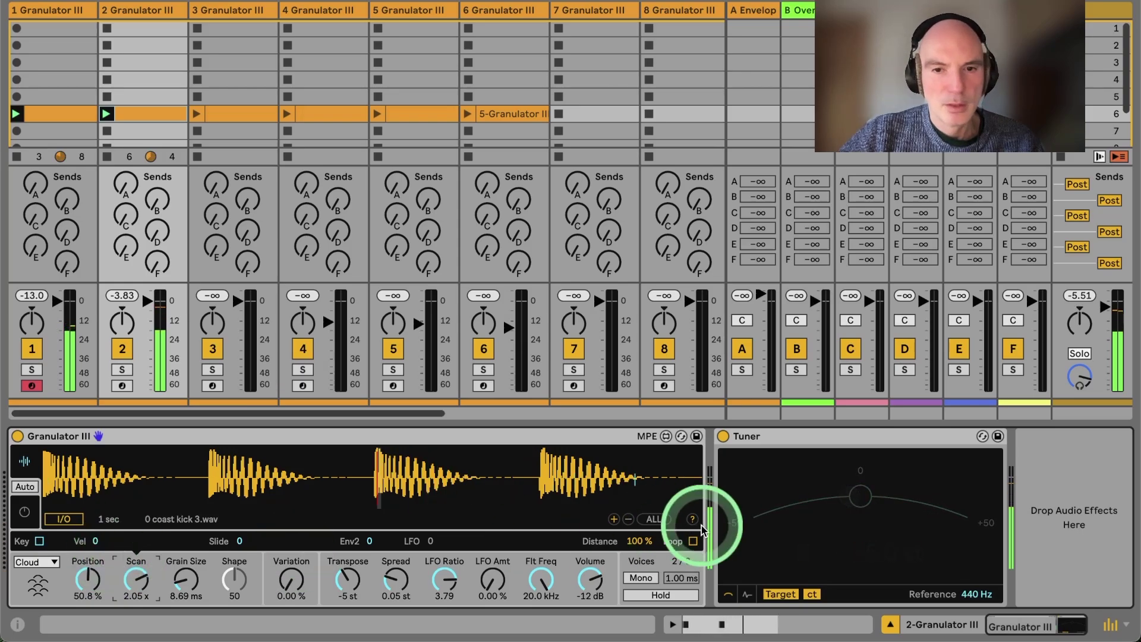
pyautogui.click(633, 540)
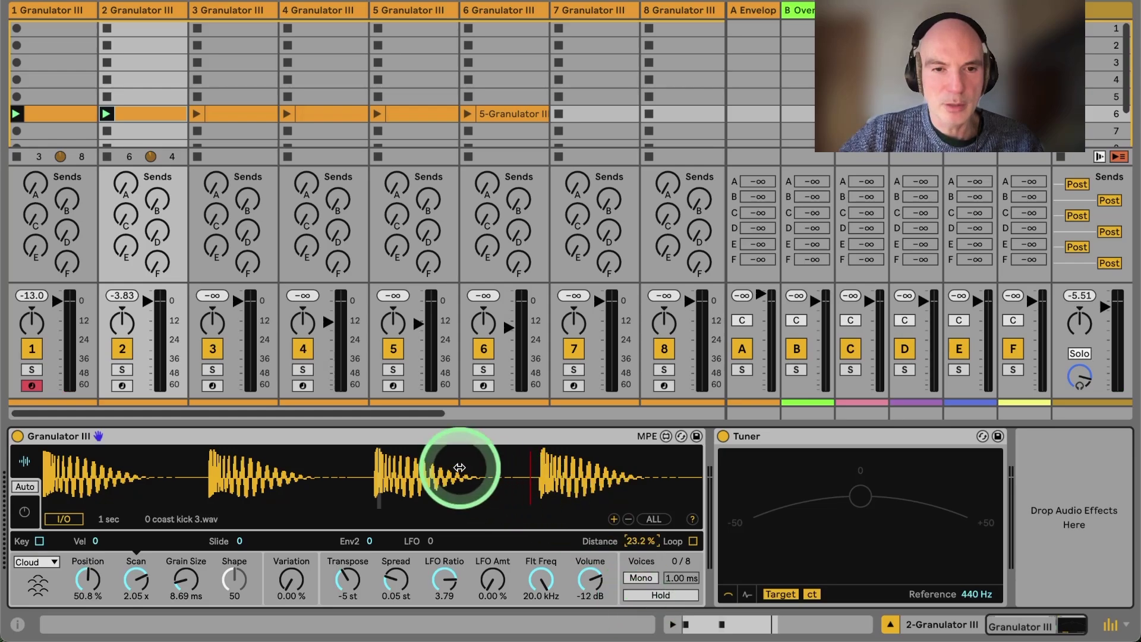
# Set the grain Position to 50.0 % and reduce Spread to 0.00 st
pyautogui.click(515, 470)
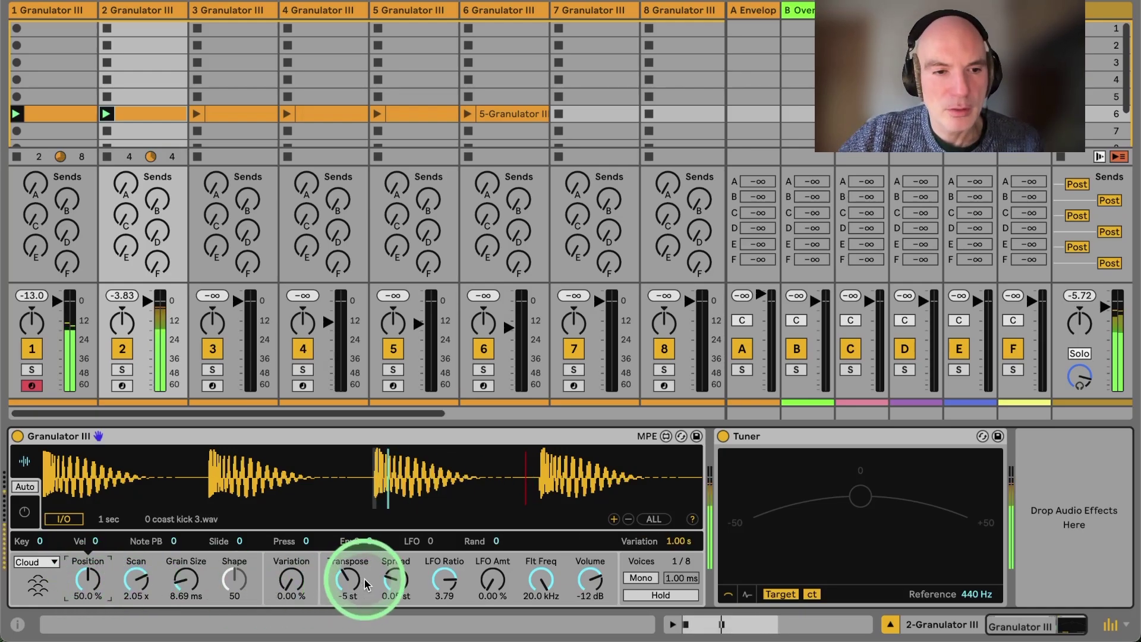
pyautogui.moveTo(79, 574); pyautogui.dragTo(83, 580)
pyautogui.click(396, 582)
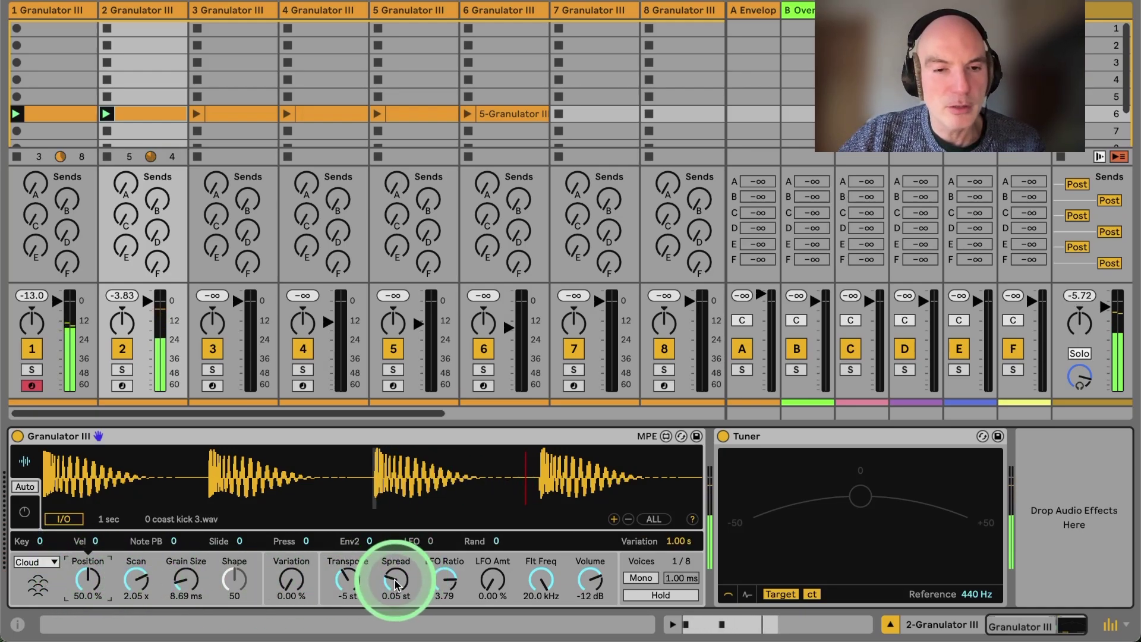
pyautogui.click(397, 583)
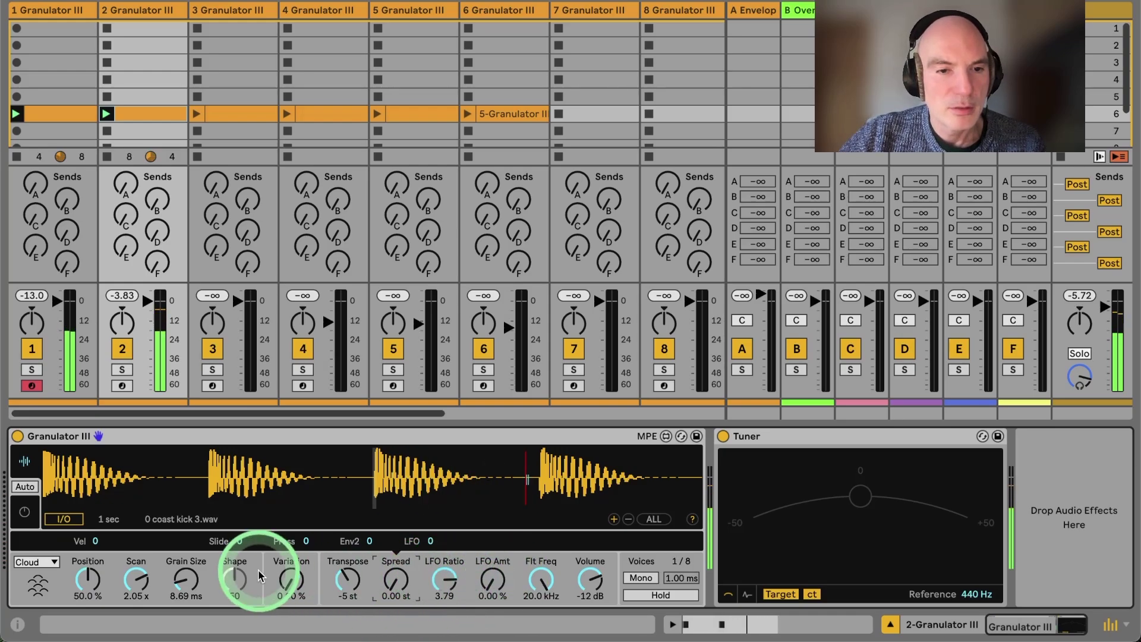
# Set Grain Size to 15.5 ms and increase the grain Density to 14
pyautogui.click(292, 580)
pyautogui.moveTo(186, 581)
pyautogui.mouseDown()
pyautogui.moveTo(186, 594)
pyautogui.moveTo(177, 560)
pyautogui.moveTo(187, 588)
pyautogui.mouseUp()
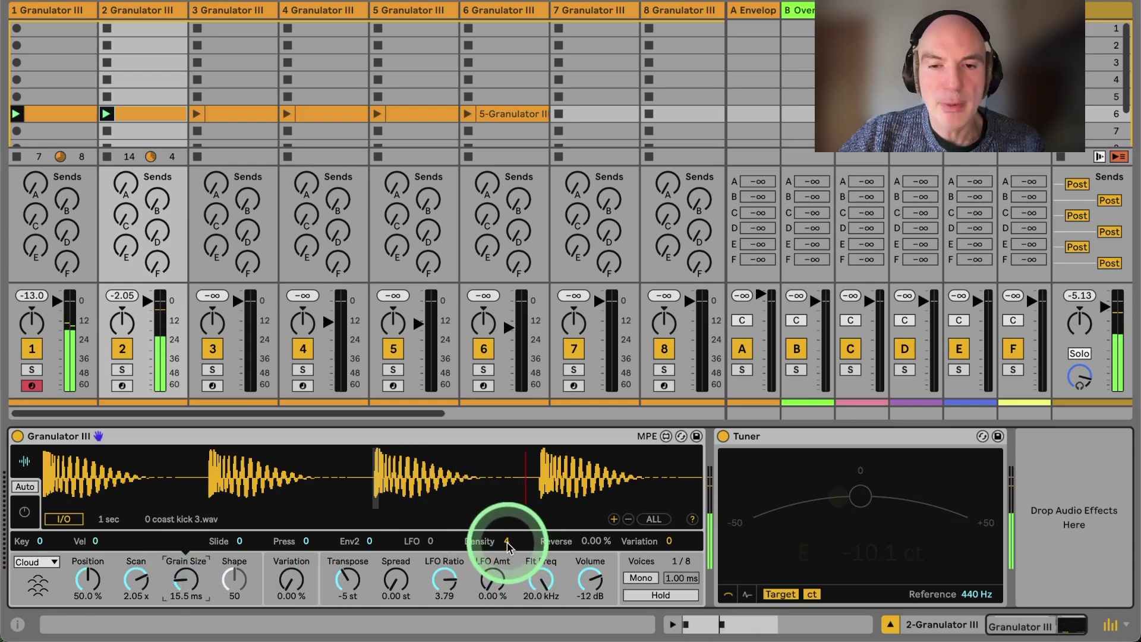
pyautogui.moveTo(507, 542); pyautogui.dragTo(509, 547)
pyautogui.moveTo(507, 544); pyautogui.dragTo(533, 538)
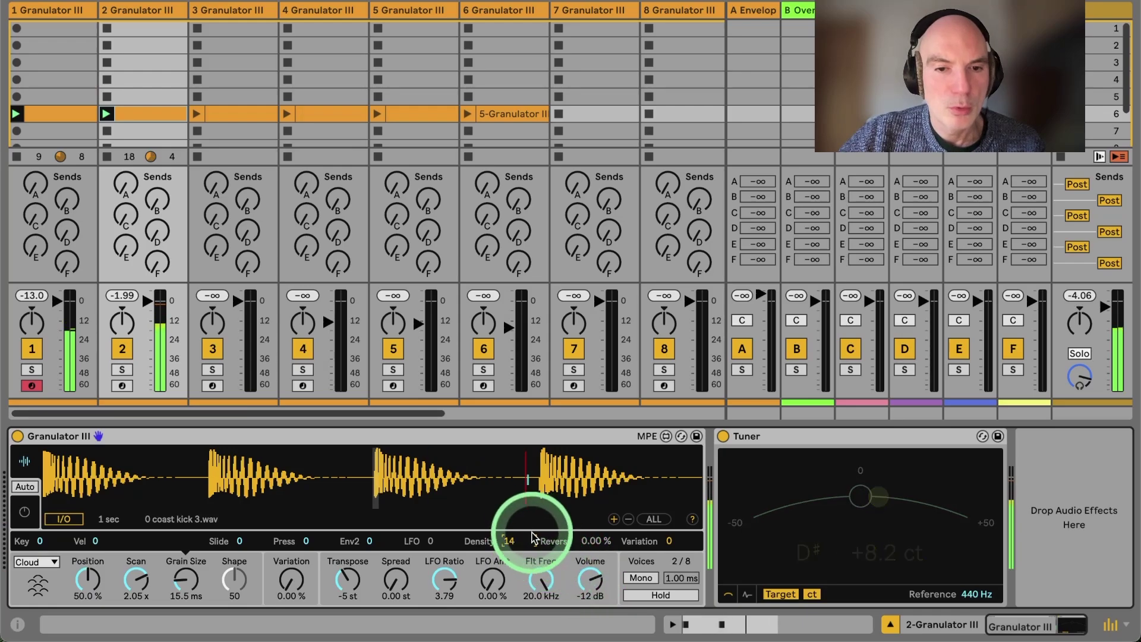
# Check the envelope settings, return to the sample waveform, and reduce the scan Distance to 20.4 %
pyautogui.click(27, 510)
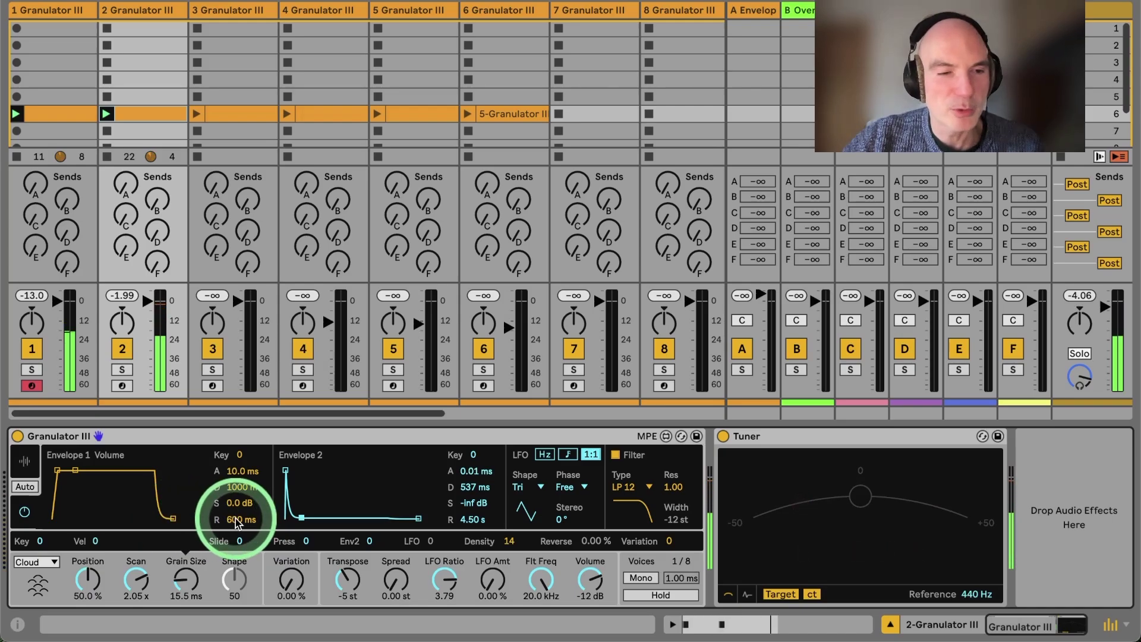
pyautogui.click(24, 461)
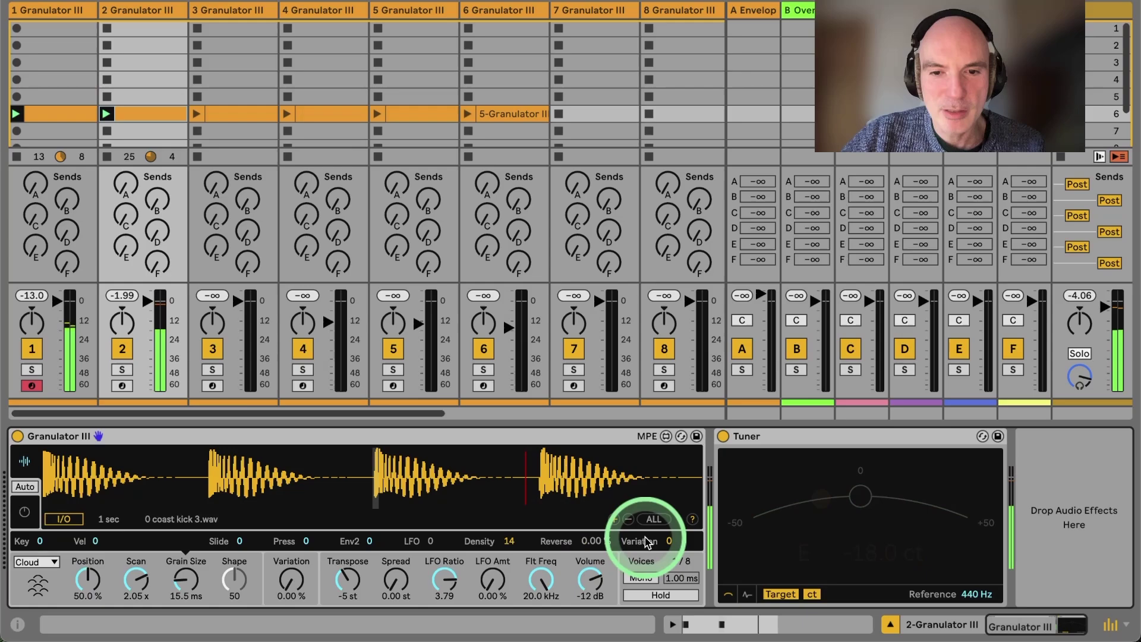
pyautogui.click(141, 585)
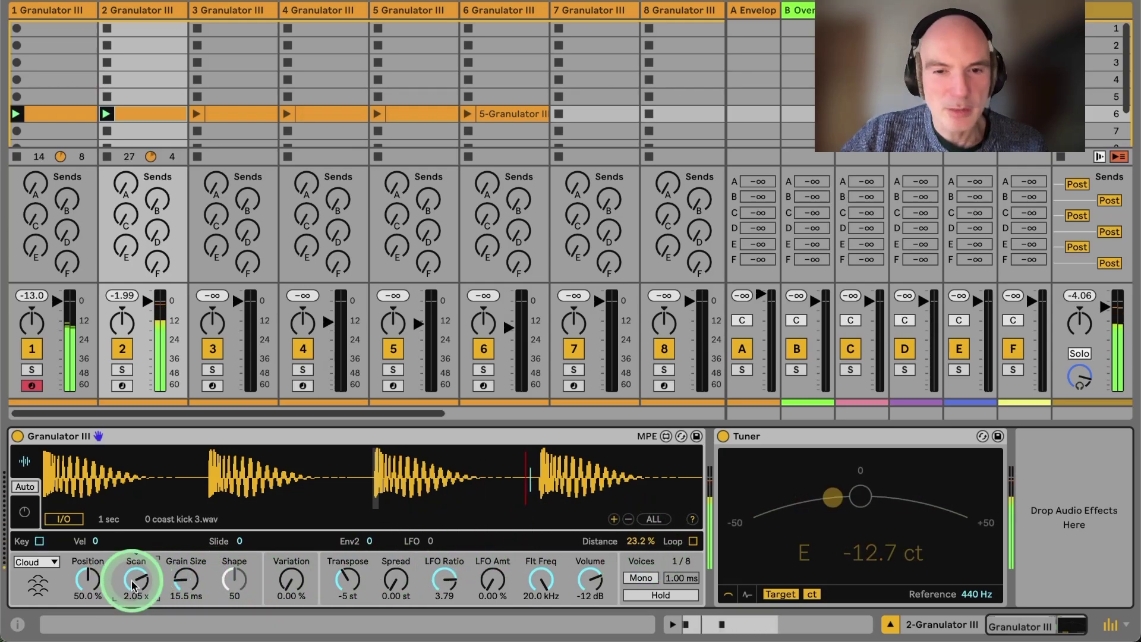
pyautogui.click(639, 541)
pyautogui.moveTo(637, 536); pyautogui.dragTo(639, 545)
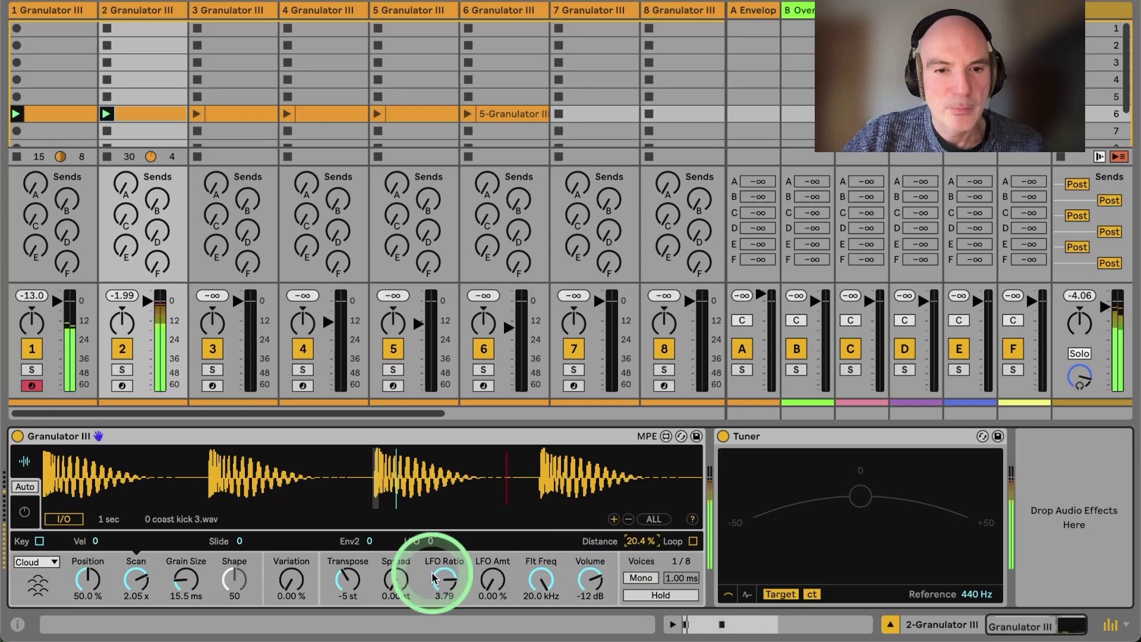
# Raise Spread to 0.04 st on track 2's Granulator
pyautogui.click(31, 507)
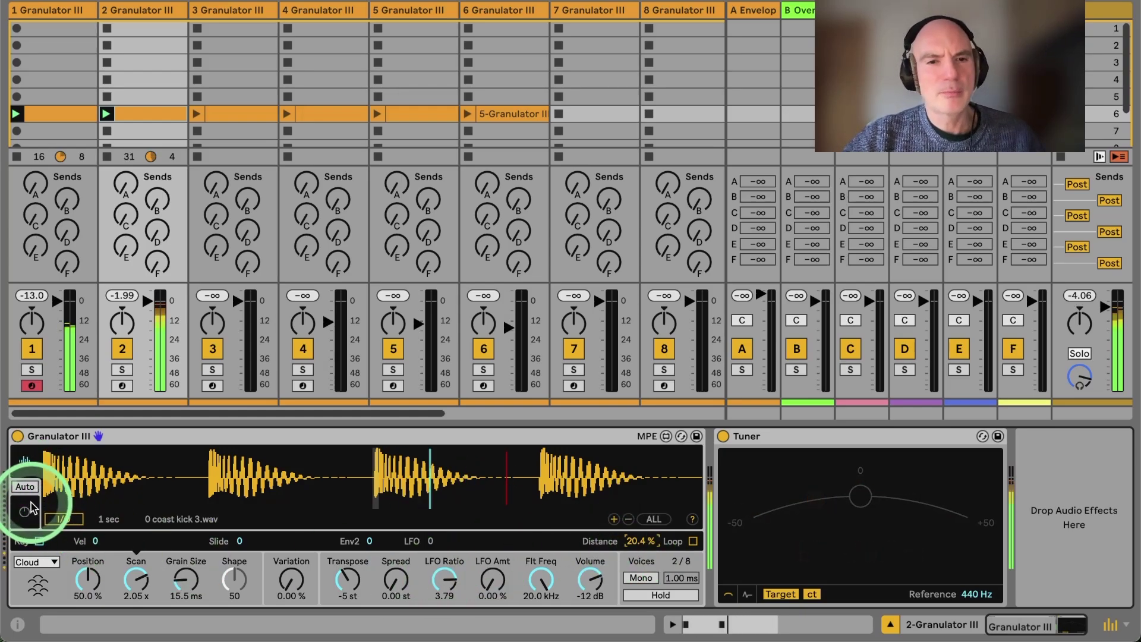
pyautogui.click(396, 580)
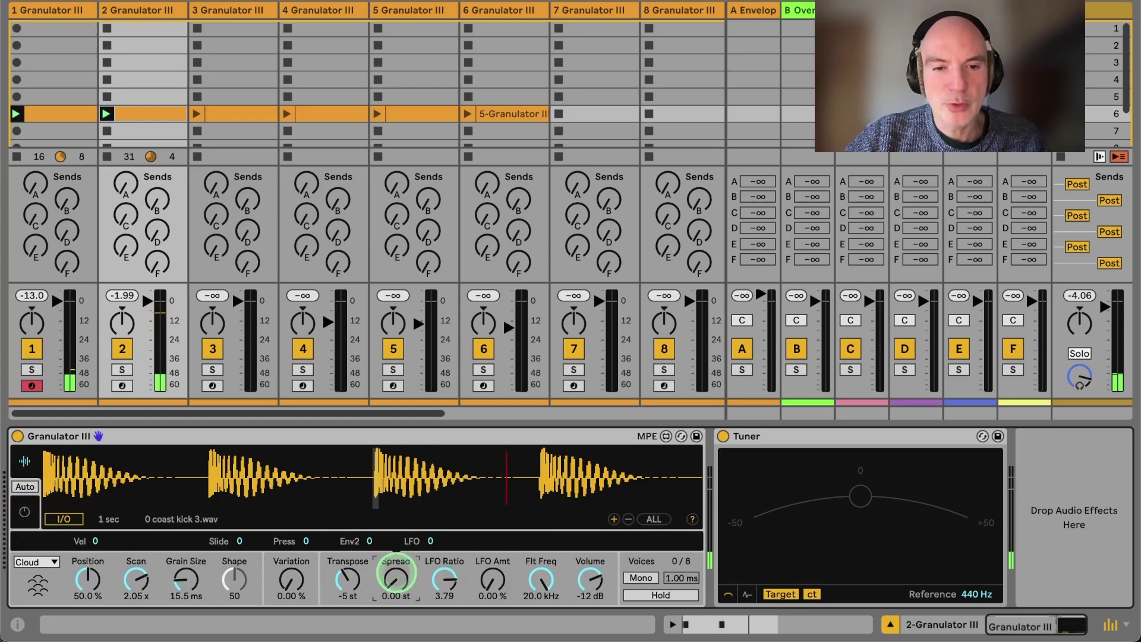
pyautogui.click(385, 553)
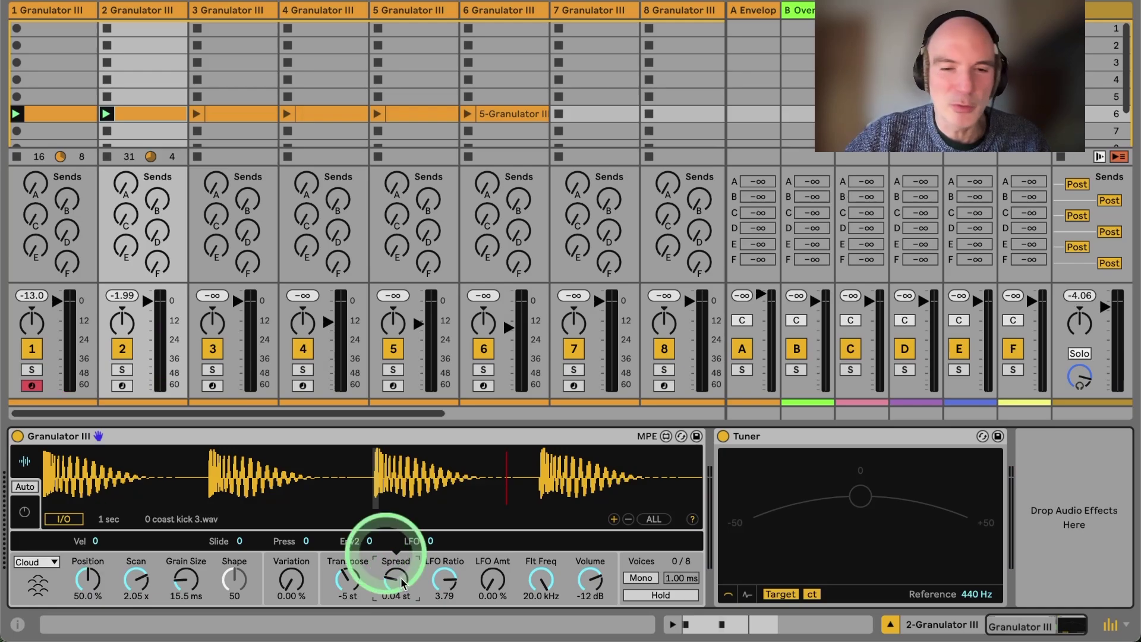
# Mute track 1 and fine-tune Spread to 0.03 st on track 2's Granulator
pyautogui.moveTo(402, 583); pyautogui.dragTo(372, 542)
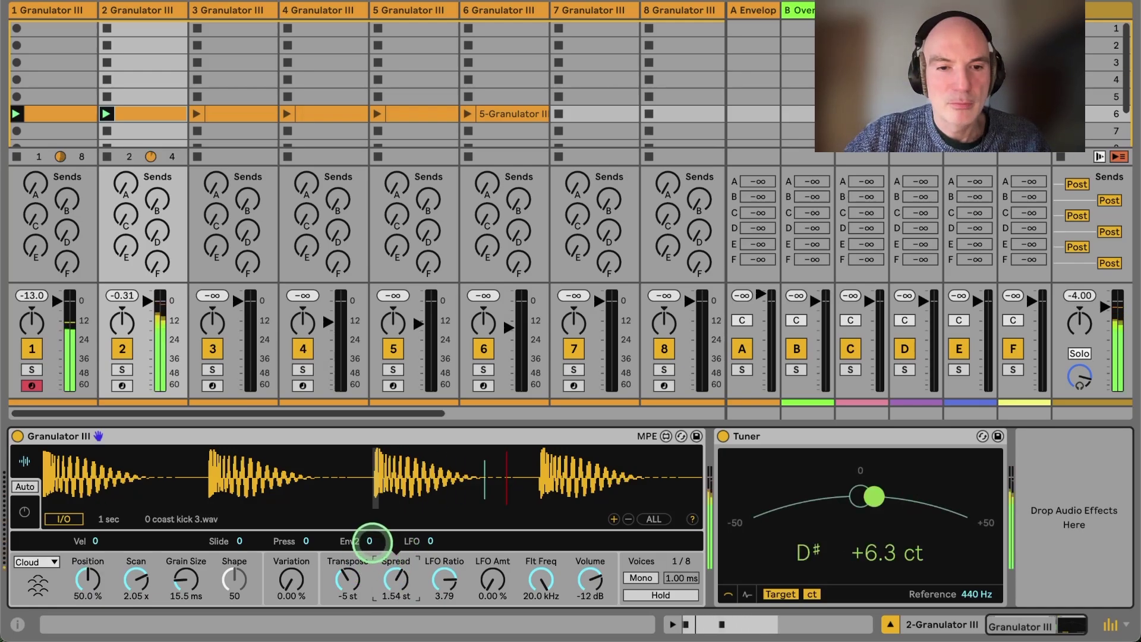
pyautogui.doubleClick(402, 583)
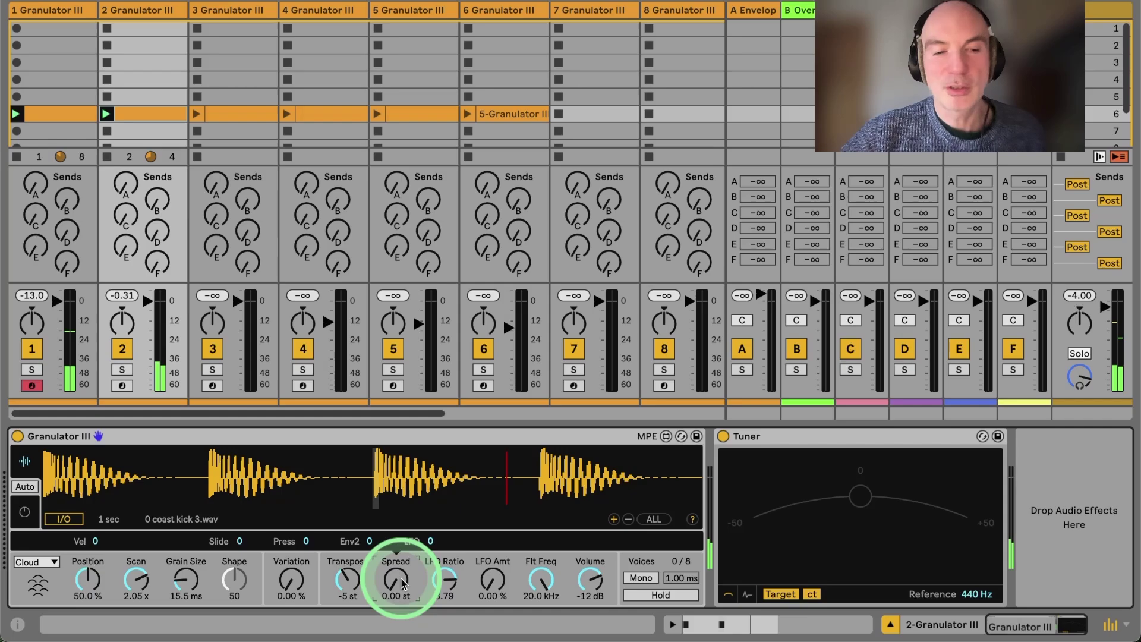
pyautogui.click(32, 349)
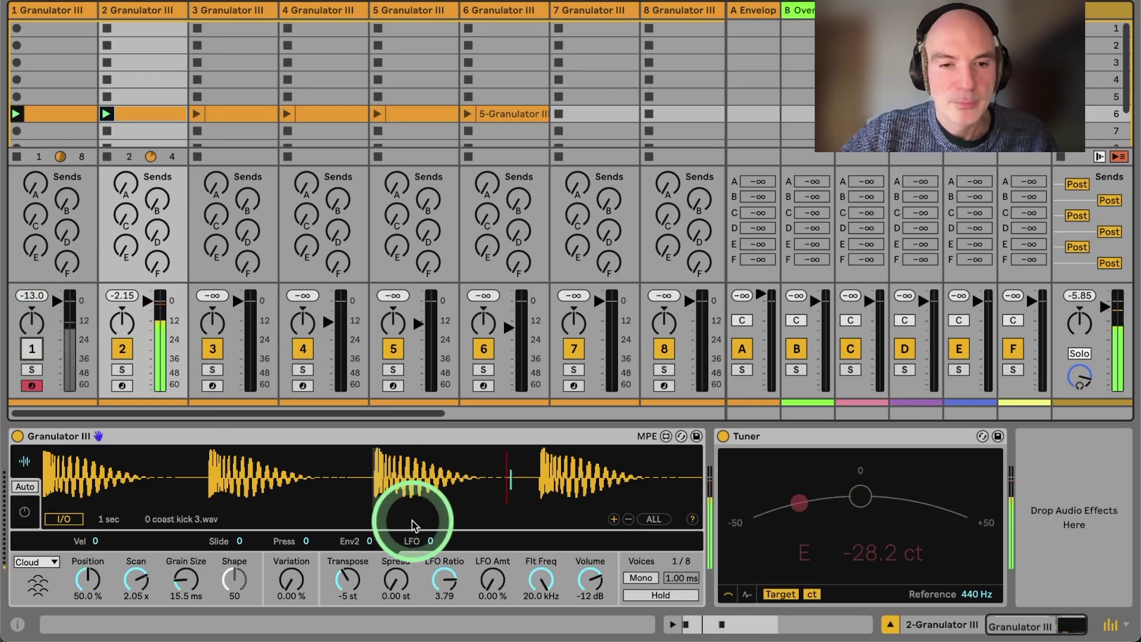
pyautogui.moveTo(389, 585); pyautogui.dragTo(365, 556)
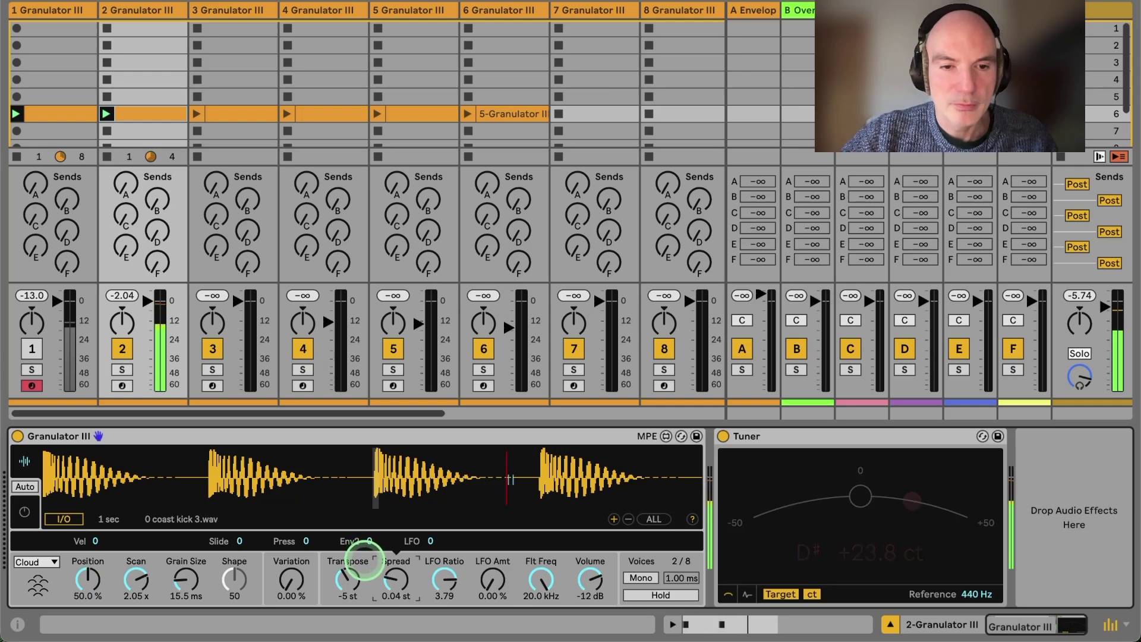
pyautogui.click(392, 588)
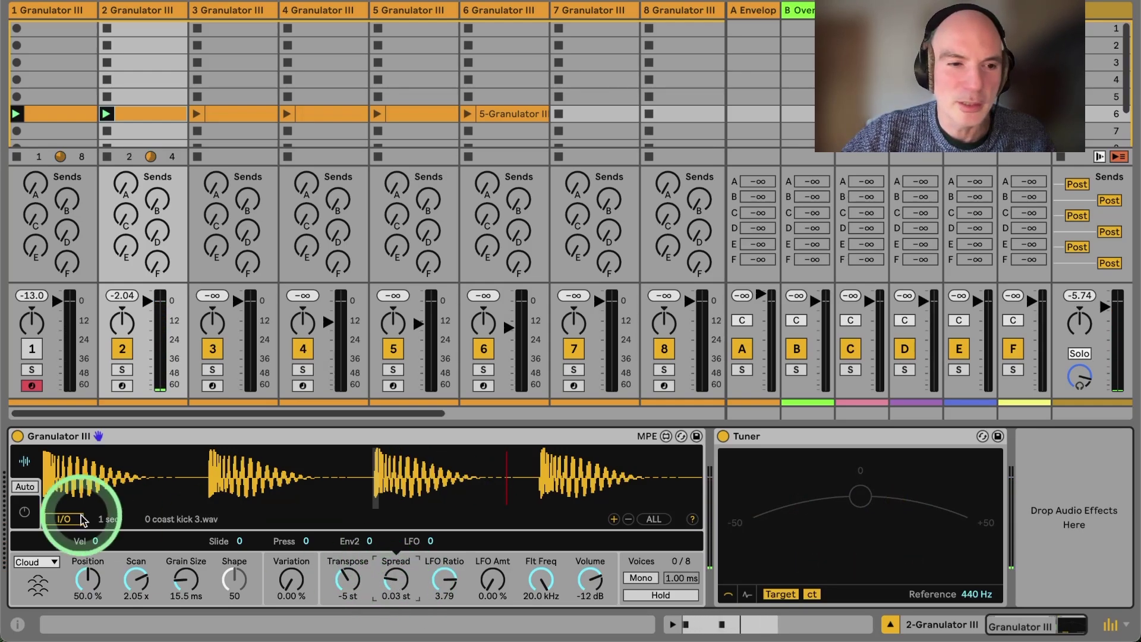
# Duplicate track 2 with its Granulator and clip to start a third sound
pyautogui.click(30, 510)
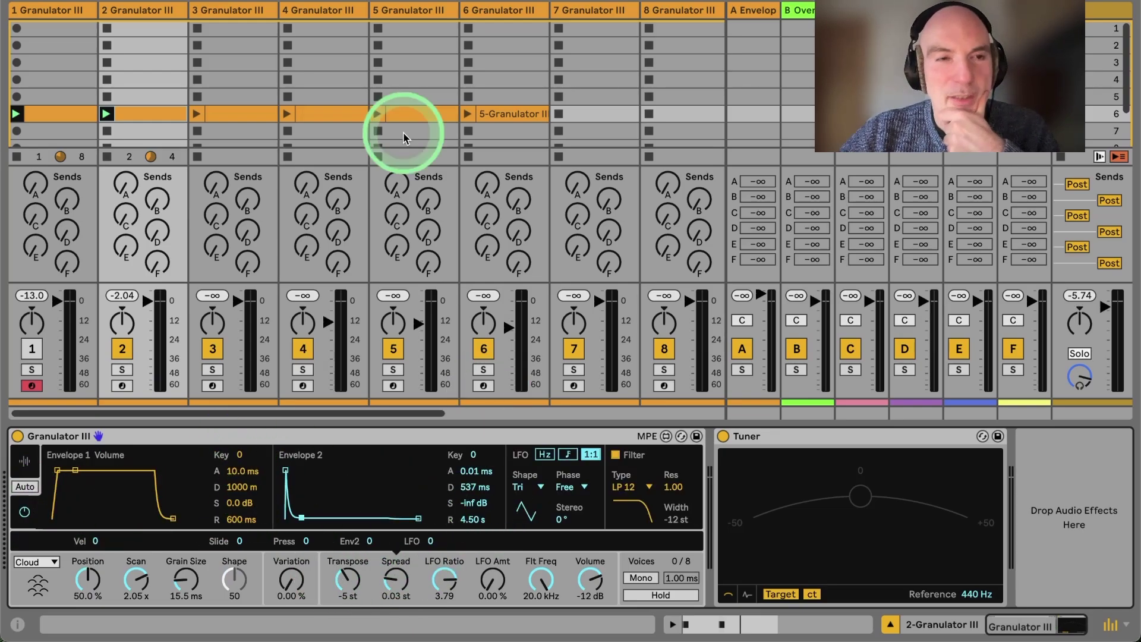
pyautogui.rightClick(153, 12)
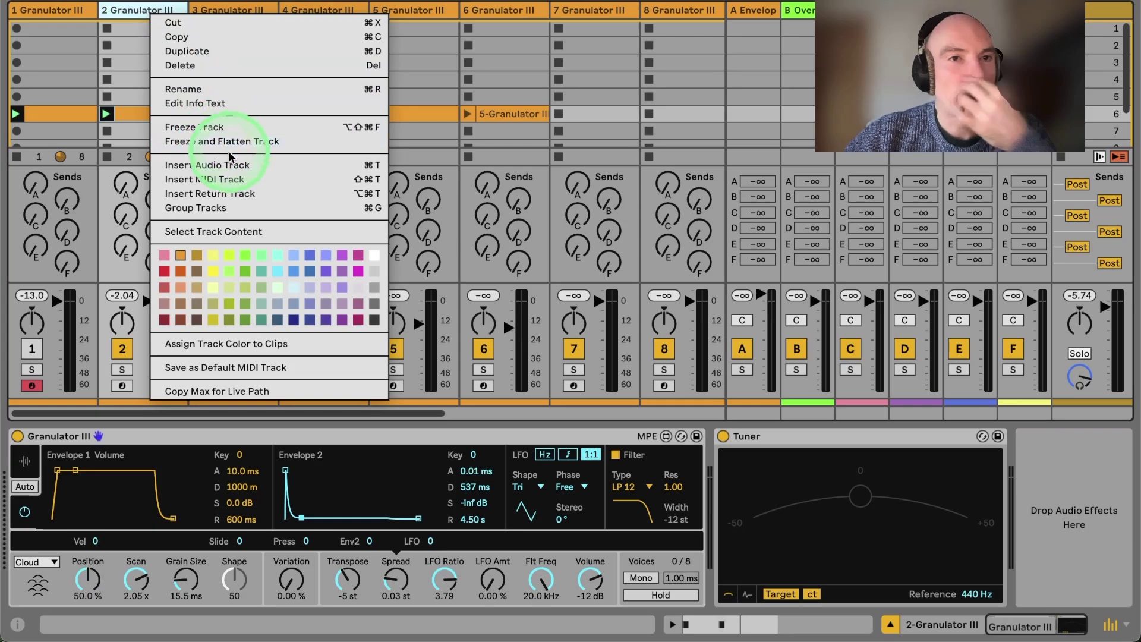
pyautogui.click(245, 57)
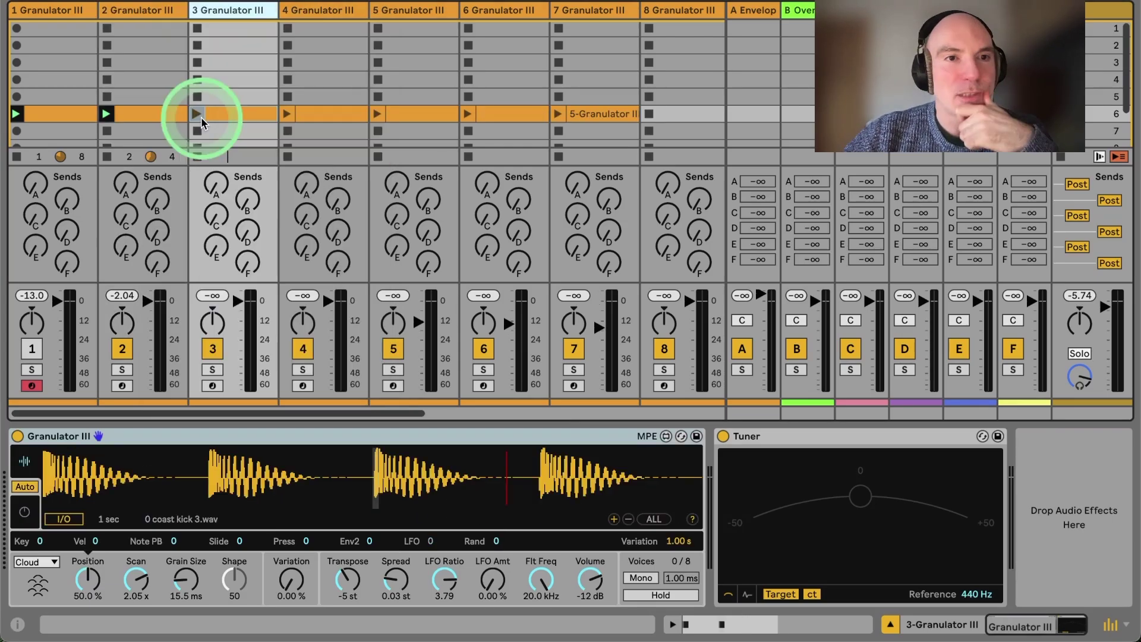
# Rework the rhythm of track 3's clip into two C4 notes and launch the clip
pyautogui.click(237, 115)
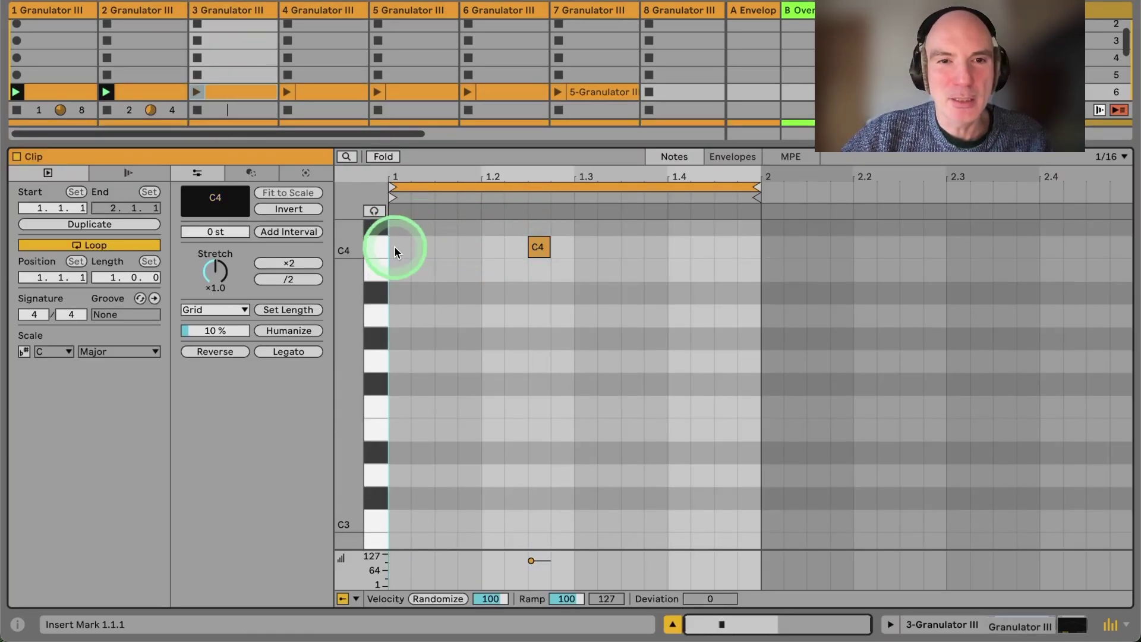
pyautogui.moveTo(395, 248); pyautogui.dragTo(681, 247)
pyautogui.click(919, 627)
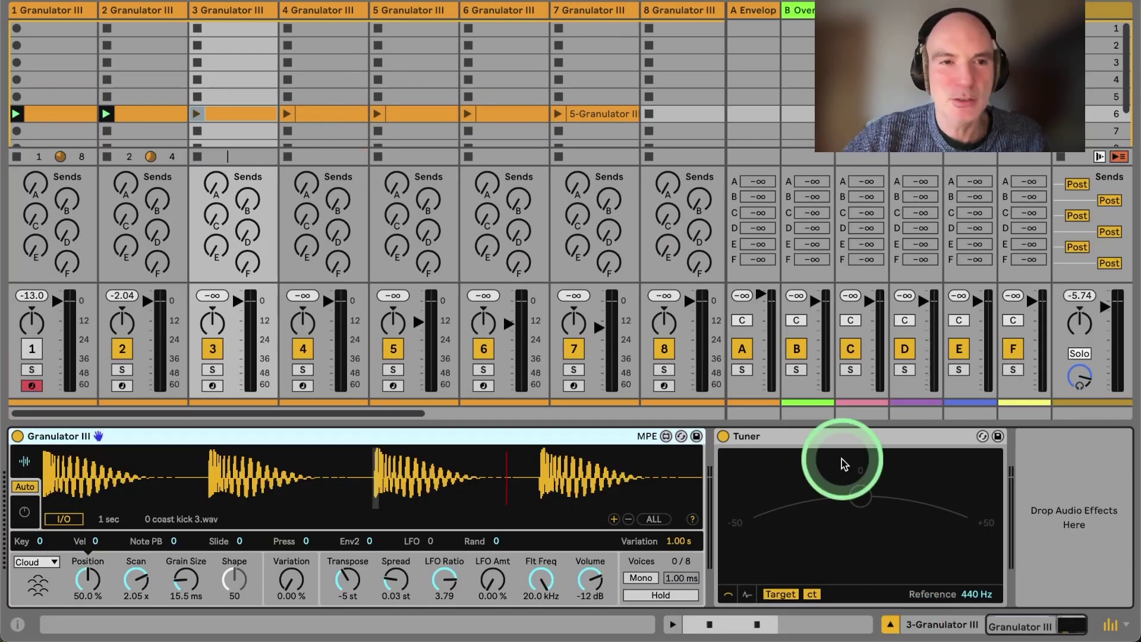
pyautogui.click(196, 114)
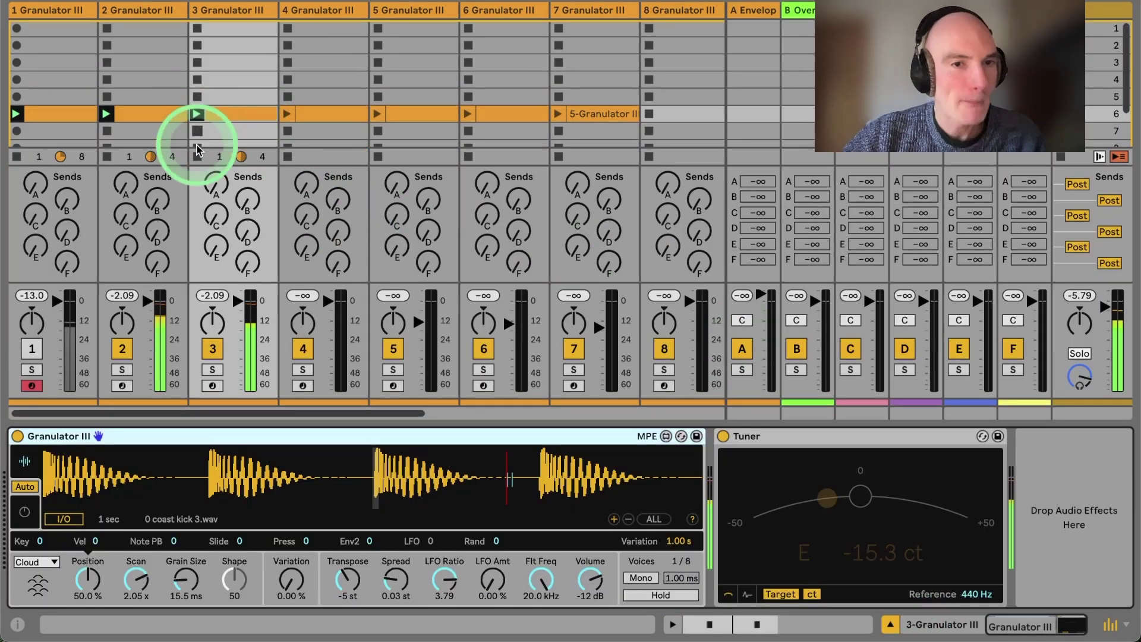
# Mute track 2, then on track 3 reduce Grain Size to 2.00 ms and raise the grain Density to 20
pyautogui.click(122, 349)
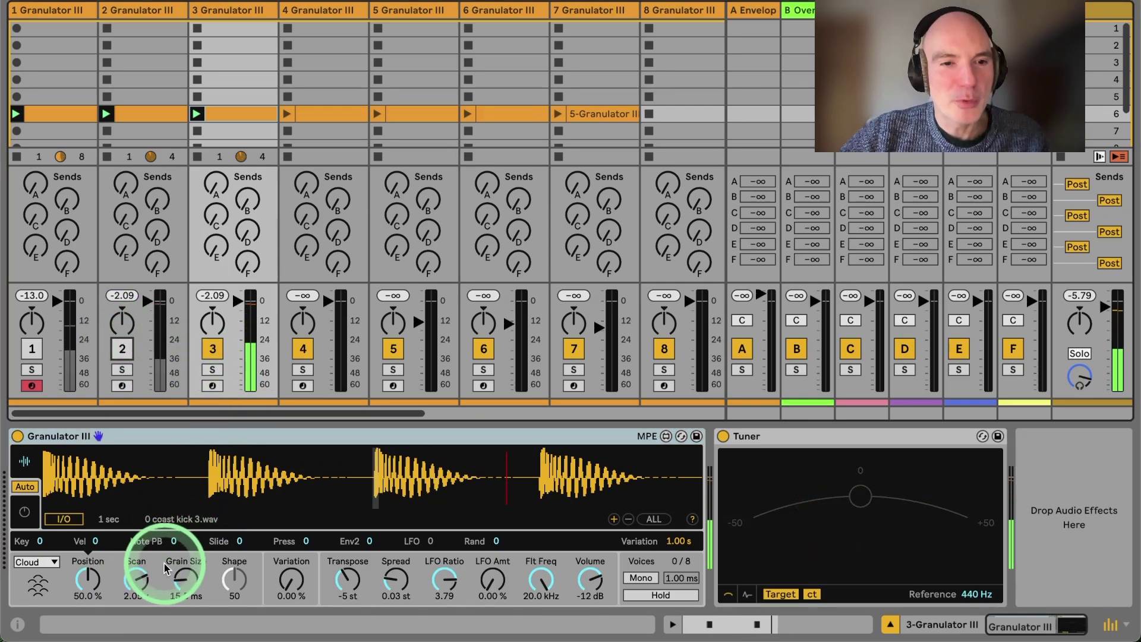
pyautogui.moveTo(186, 580); pyautogui.dragTo(186, 606)
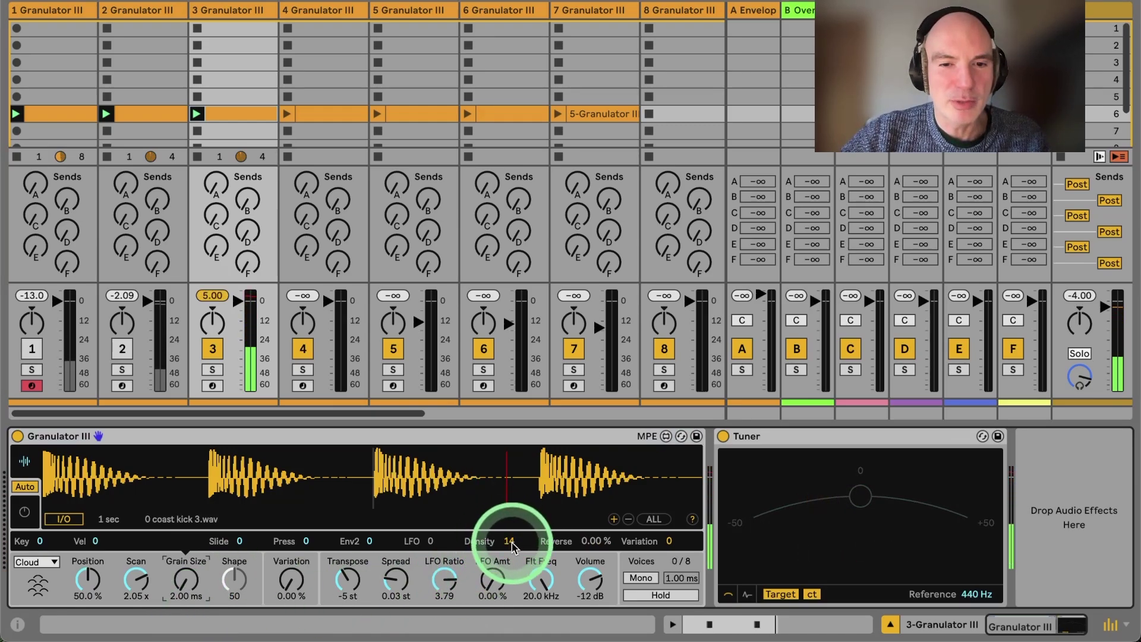
pyautogui.moveTo(504, 541); pyautogui.dragTo(479, 473)
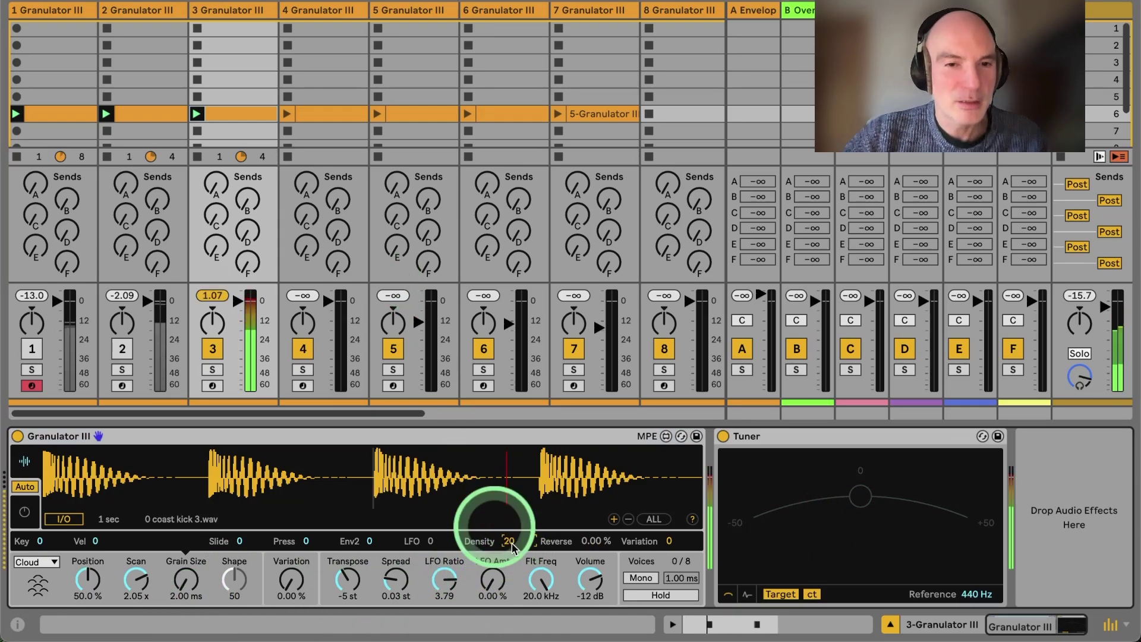
# Reset Scan to 0.00 x and move the grain Position to 51.6 % on track 3
pyautogui.click(140, 580)
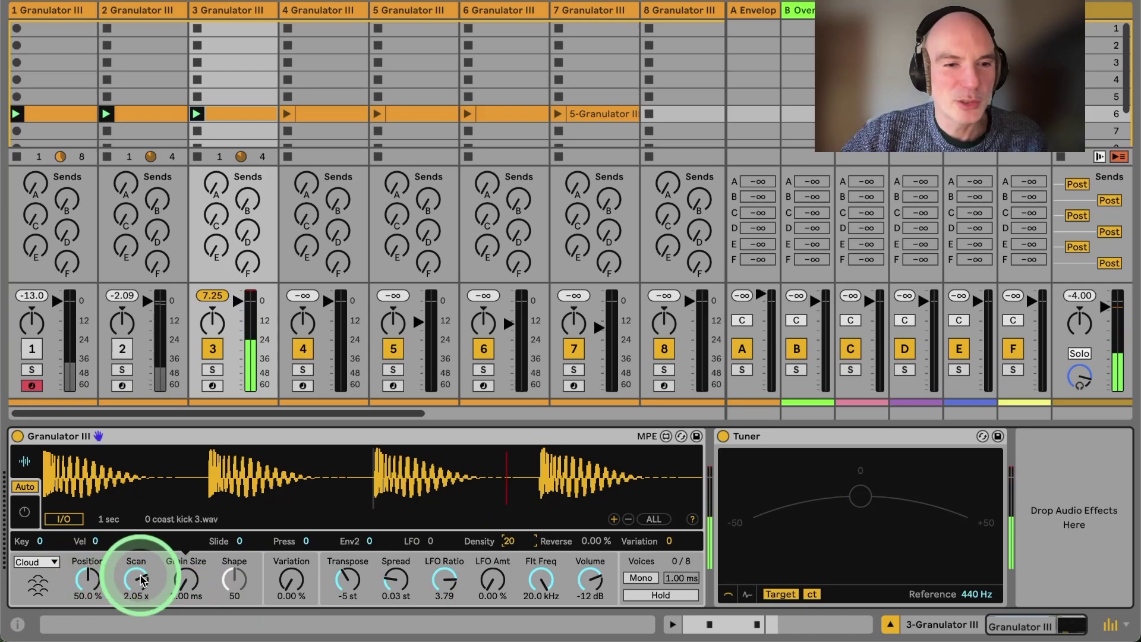
pyautogui.doubleClick(142, 580)
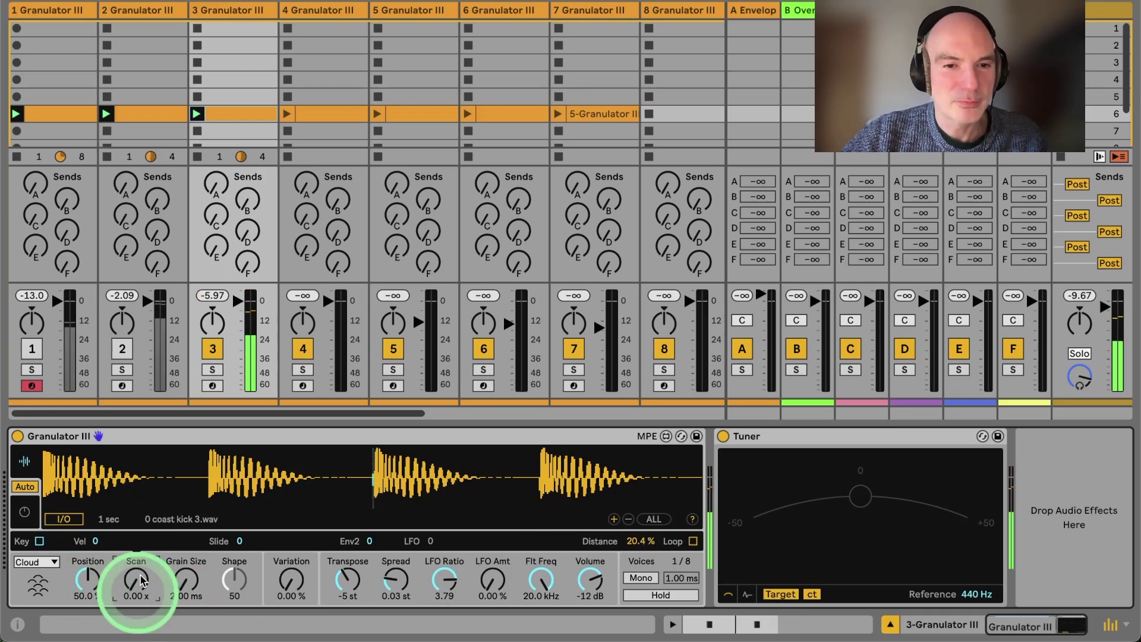
pyautogui.click(89, 581)
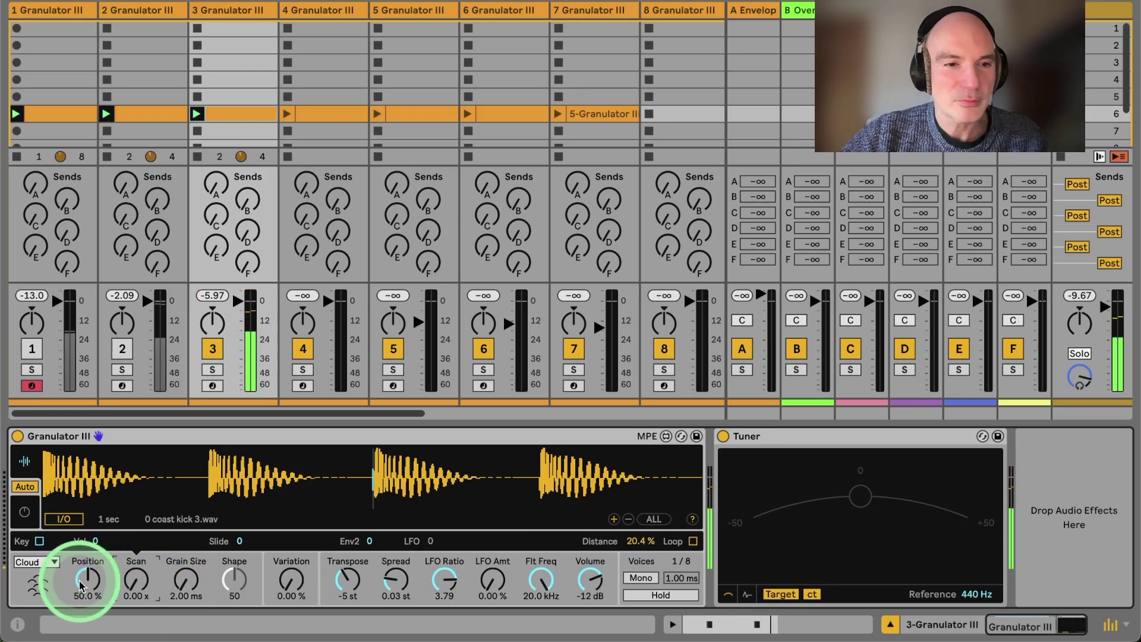
pyautogui.click(87, 581)
pyautogui.moveTo(87, 580); pyautogui.dragTo(87, 579)
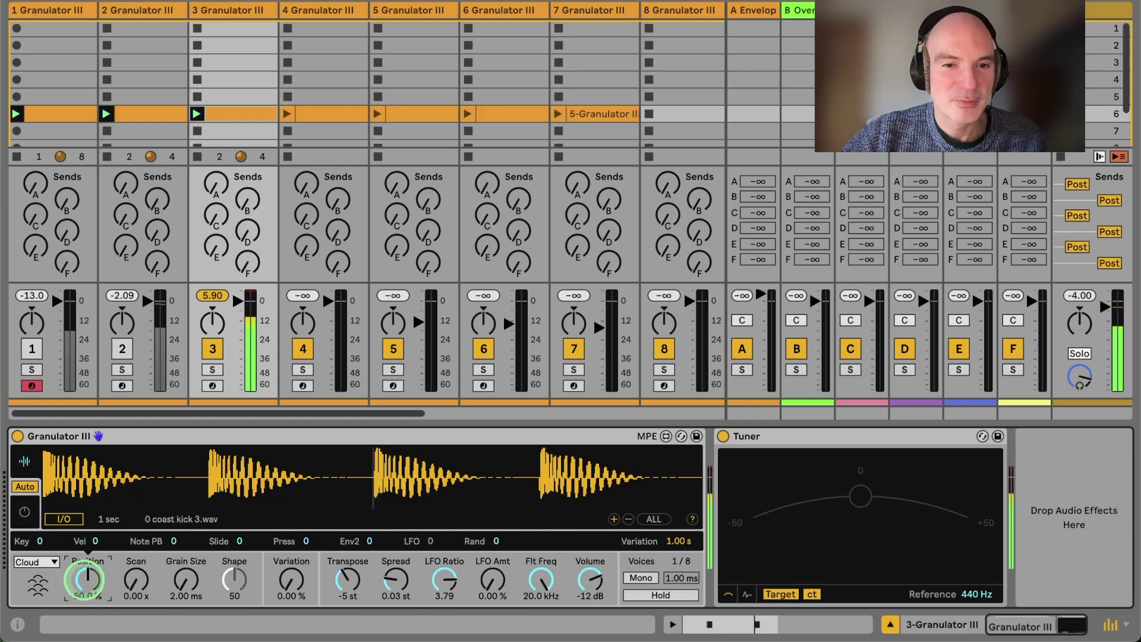
# Set Transpose to 0 st with its Env2 modulation at 0.00, and return the grain Position to 50.0 %
pyautogui.click(25, 511)
pyautogui.click(357, 511)
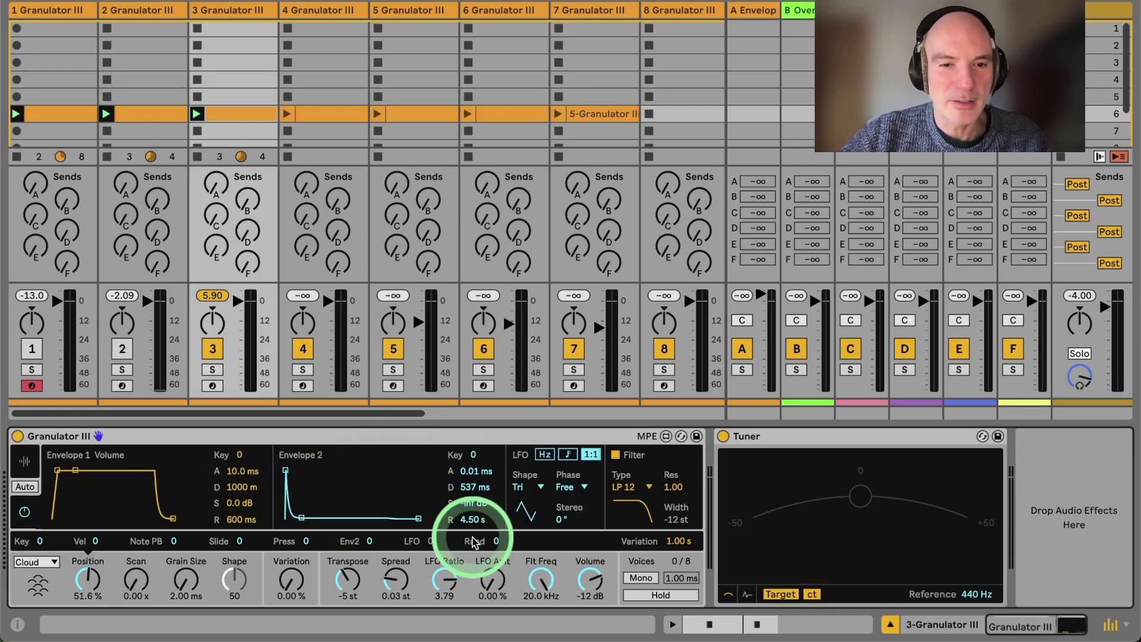
pyautogui.click(349, 582)
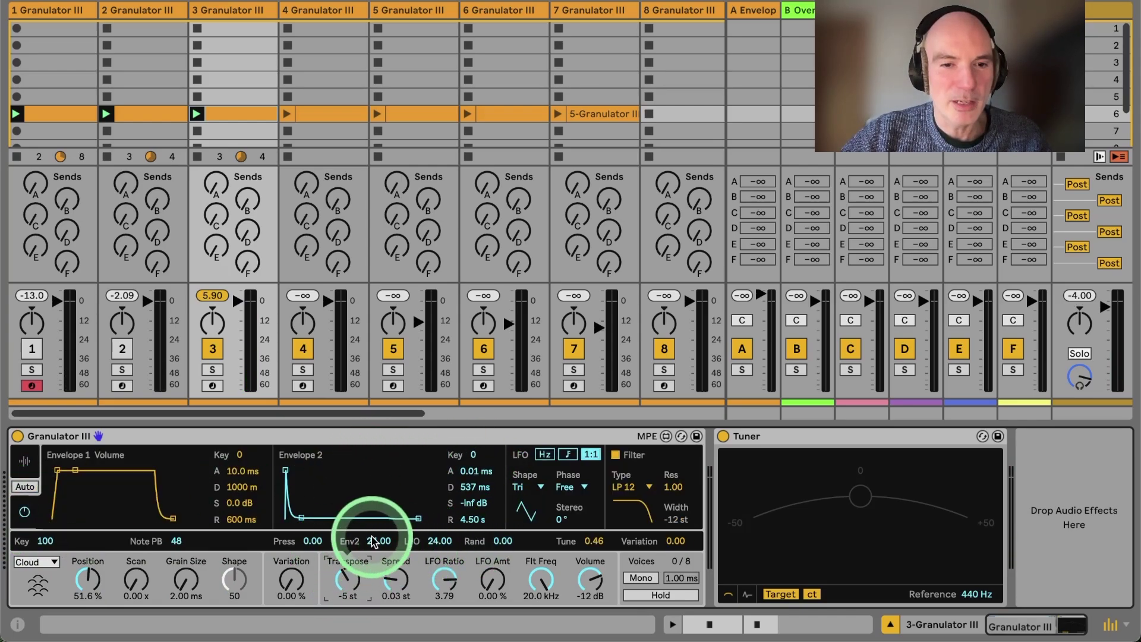
pyautogui.click(347, 581)
pyautogui.press('Delete')
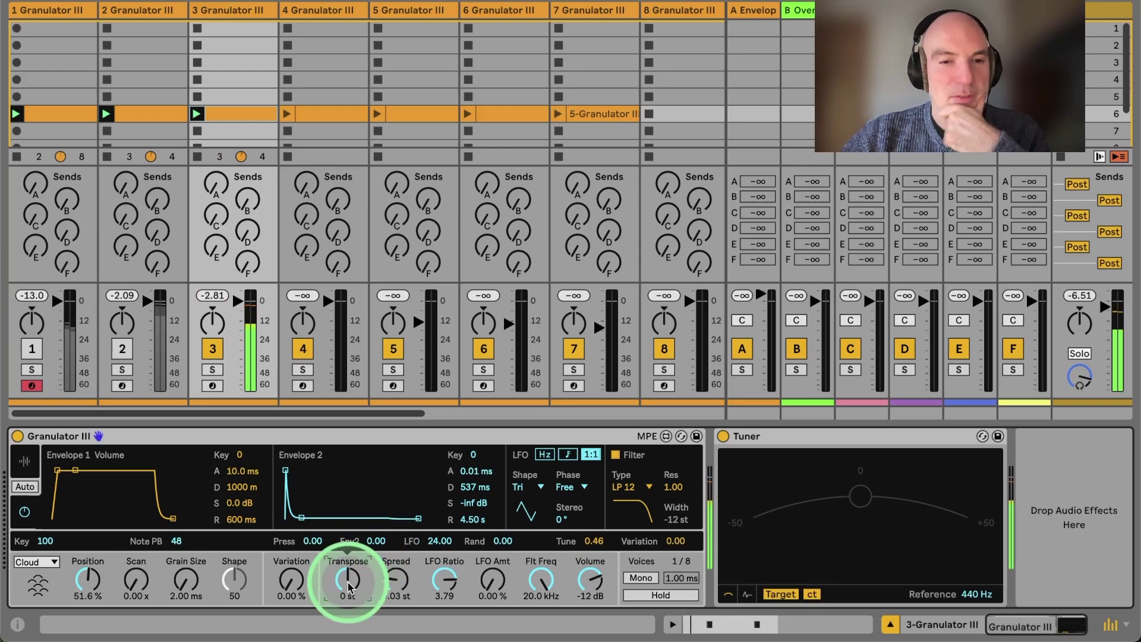
pyautogui.click(89, 580)
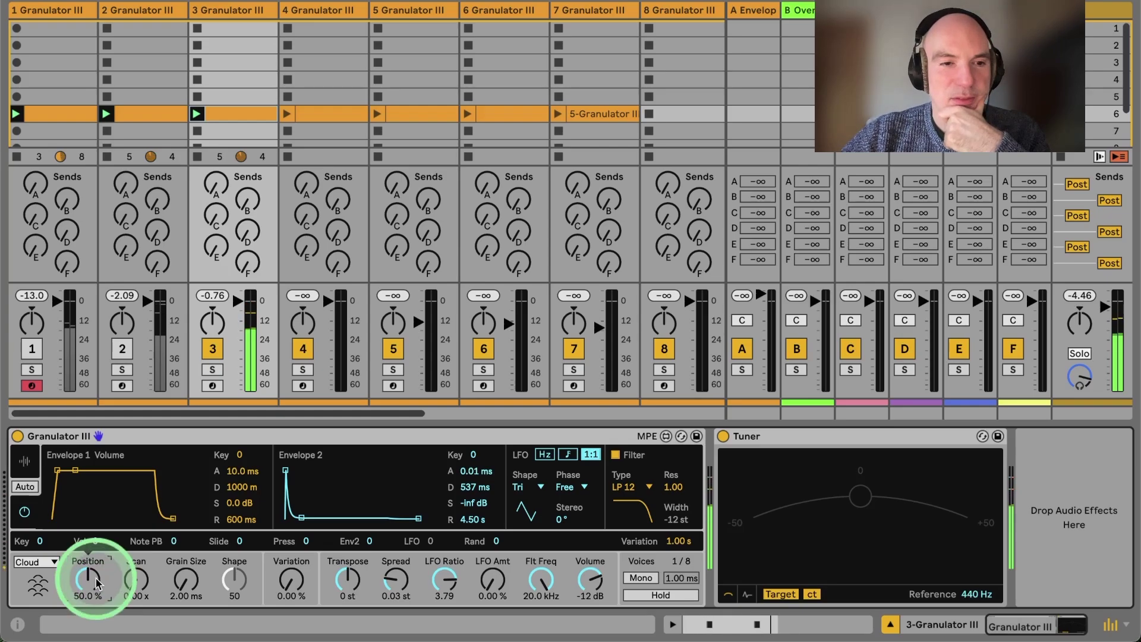
pyautogui.click(25, 464)
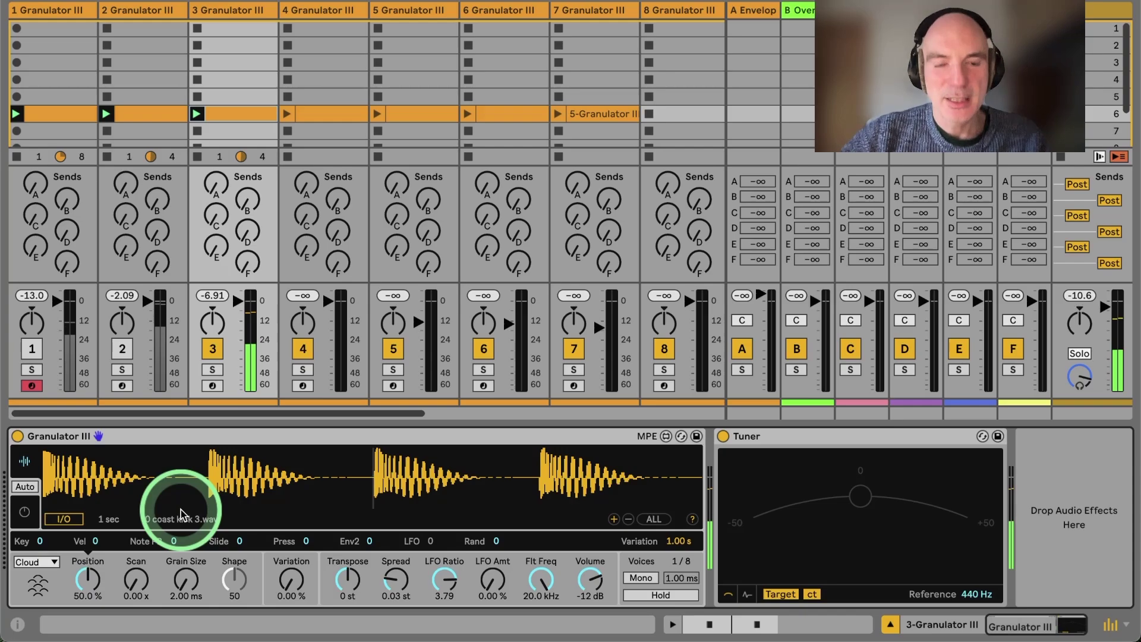
# Set Scan to 0.06 x and lower the Granulator's Volume to -21 dB on track 3
pyautogui.click(143, 585)
pyautogui.moveTo(135, 586); pyautogui.dragTo(135, 589)
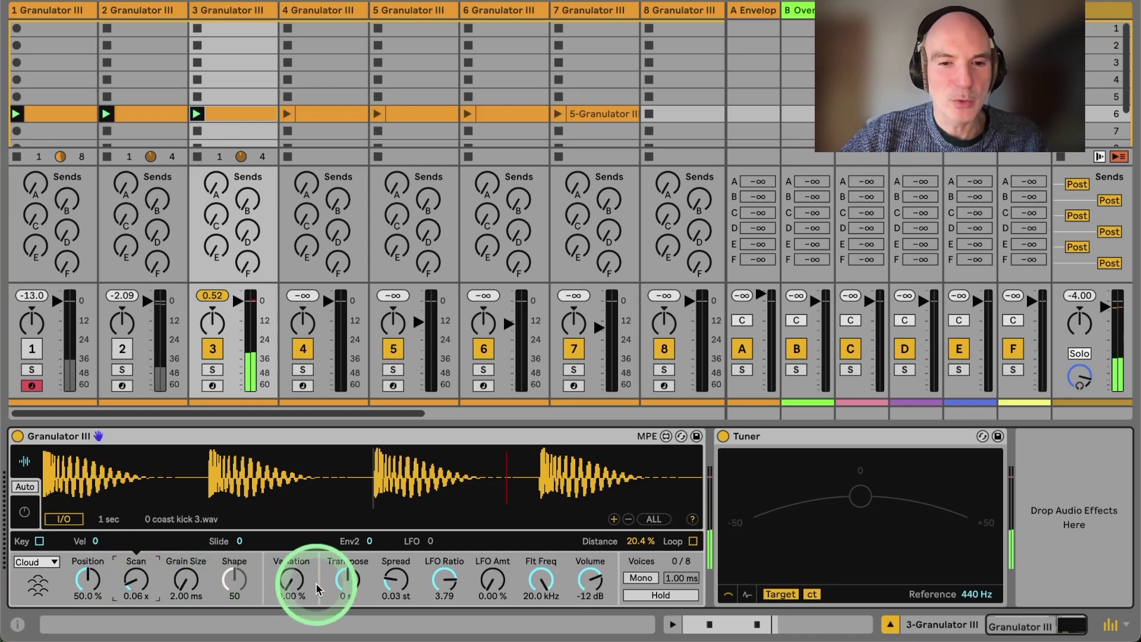
pyautogui.moveTo(590, 579); pyautogui.dragTo(589, 592)
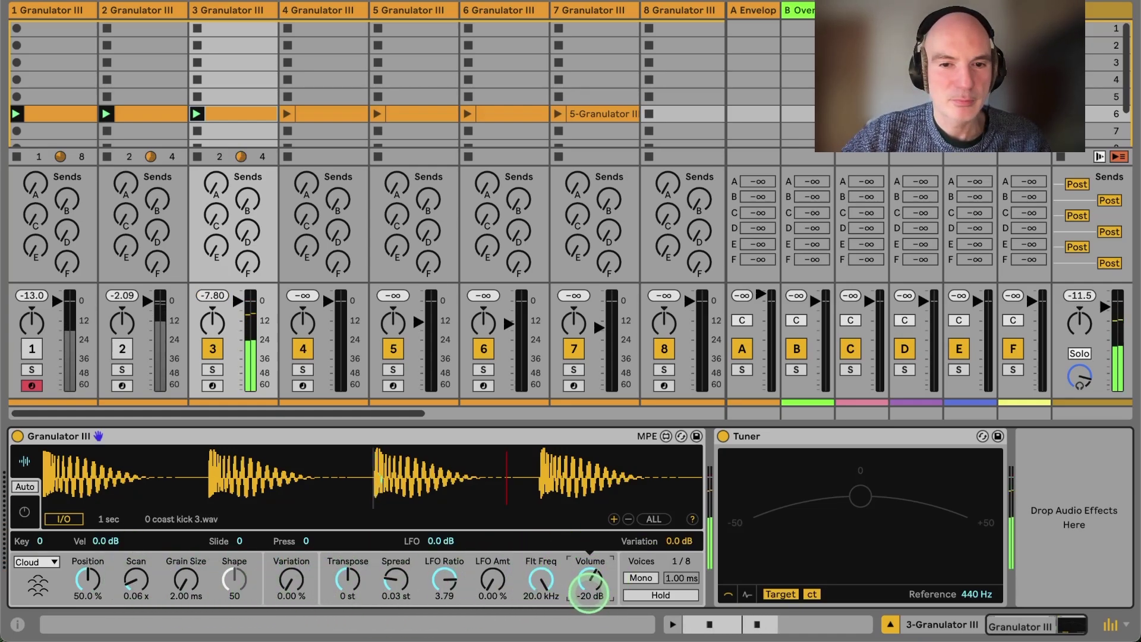
pyautogui.moveTo(589, 595); pyautogui.dragTo(589, 596)
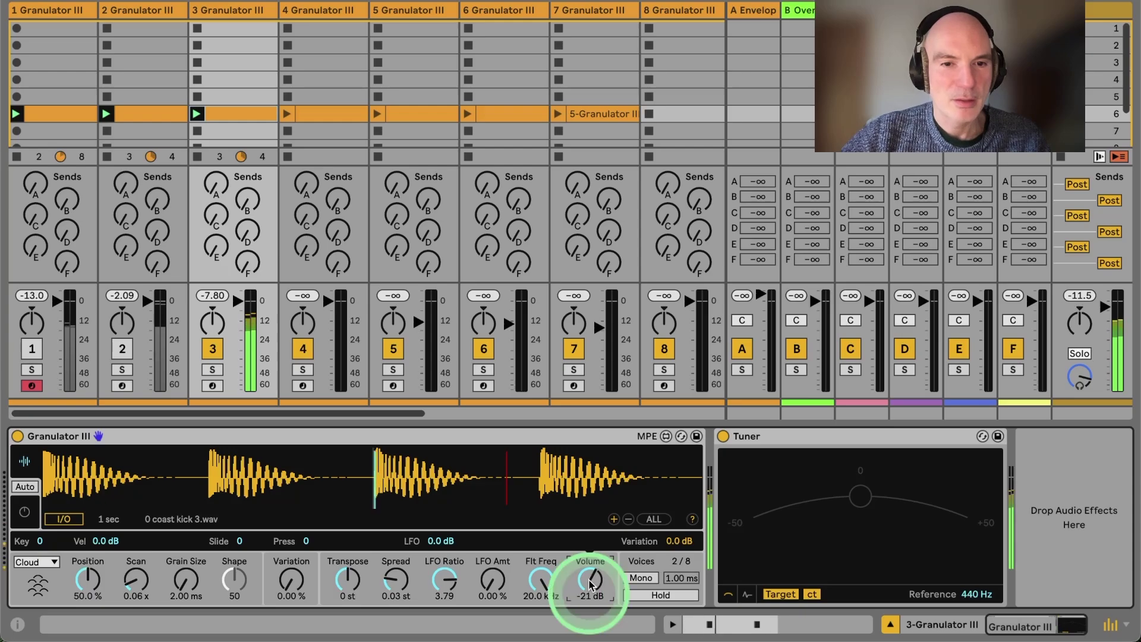
# Raise Transpose to +14 st and Spread to 0.14 st on track 3's Granulator
pyautogui.click(25, 509)
pyautogui.click(24, 461)
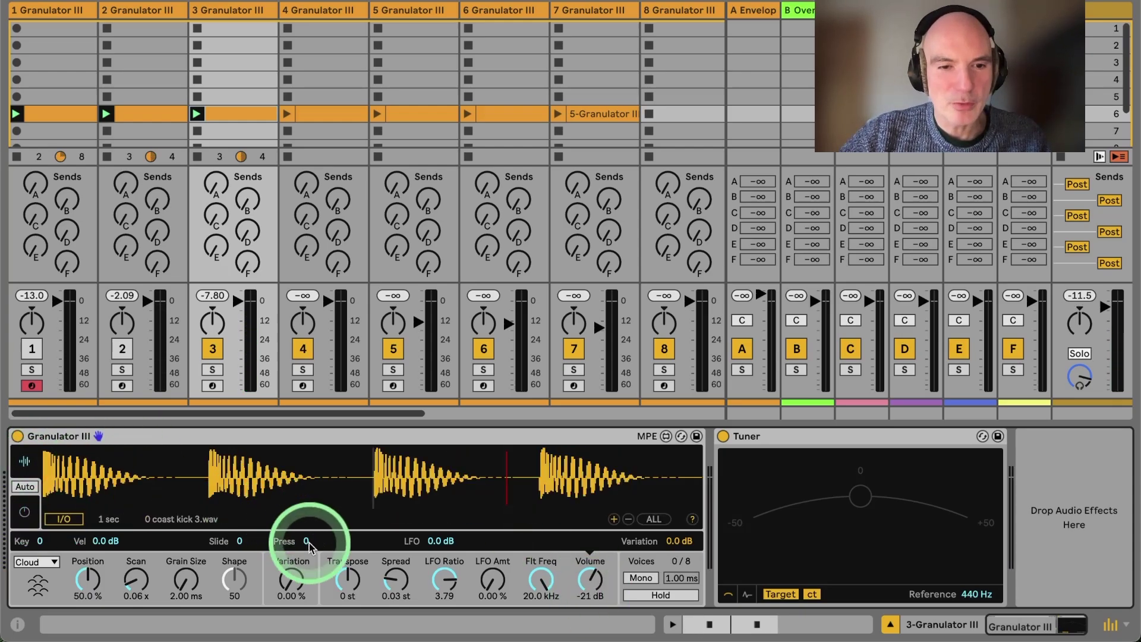
pyautogui.moveTo(362, 582); pyautogui.dragTo(323, 540)
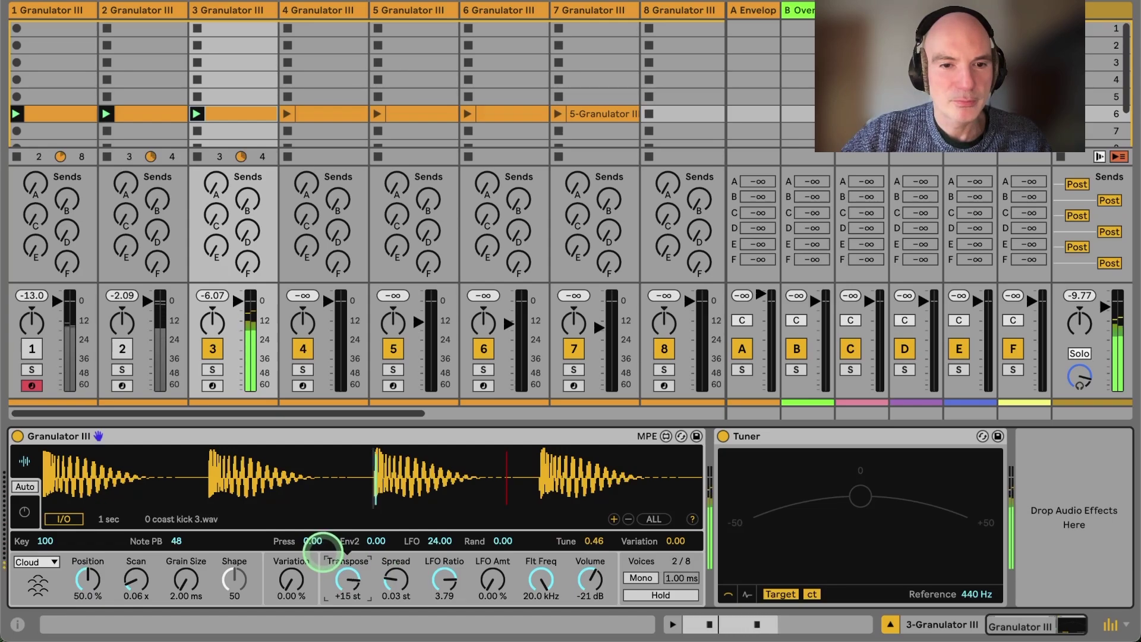
pyautogui.moveTo(323, 561); pyautogui.dragTo(377, 573)
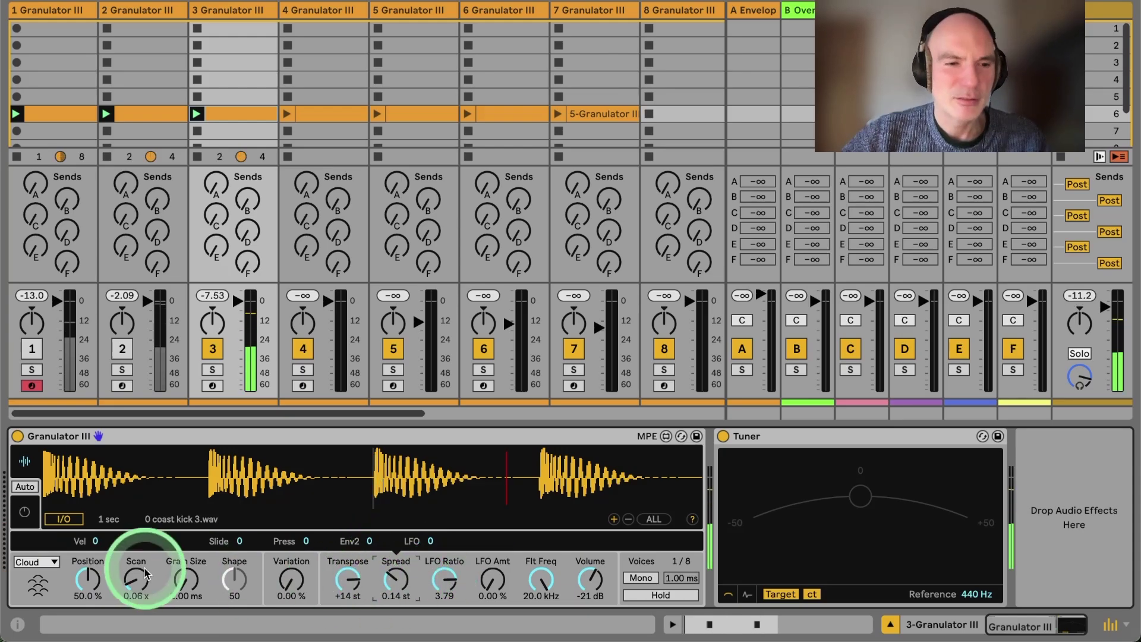
# Shape Envelope 1 on track 3 with 0.00 ms attack, -inf dB sustain and 220 ms release
pyautogui.click(25, 510)
pyautogui.moveTo(58, 470); pyautogui.dragTo(82, 539)
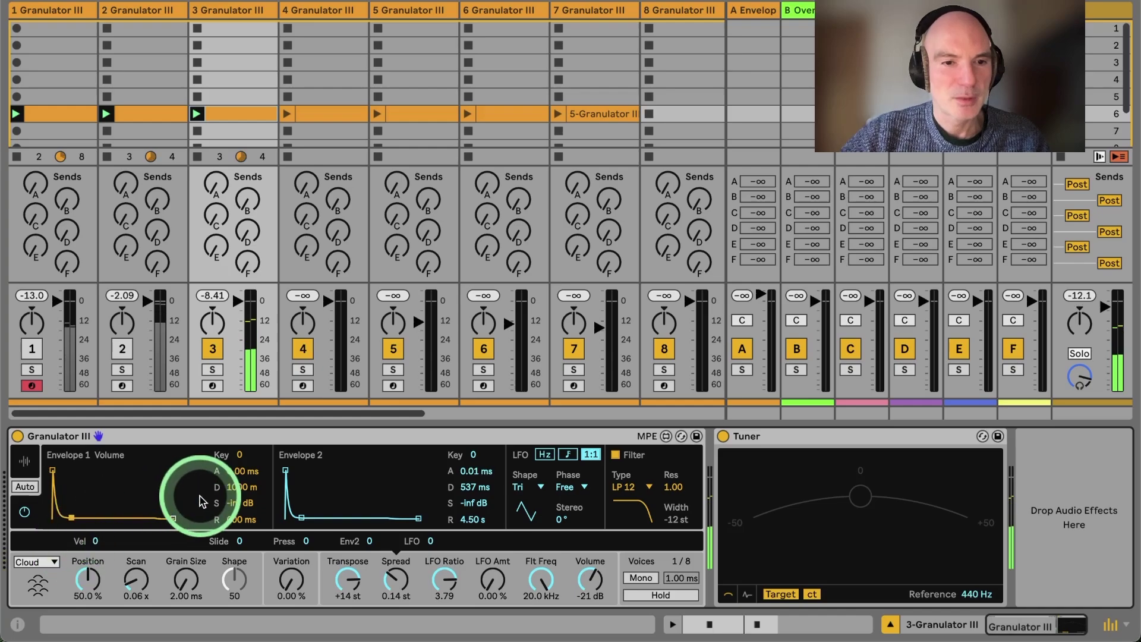
pyautogui.moveTo(240, 518); pyautogui.dragTo(241, 520)
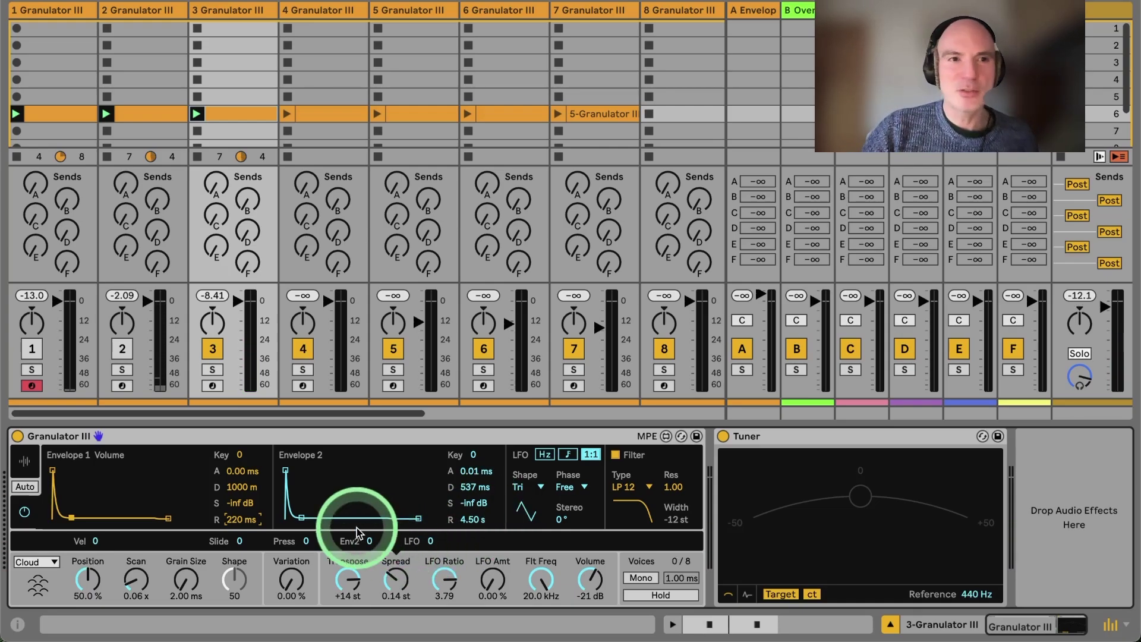
# Unmute track 2 and lower its track volume in the mixer
pyautogui.click(122, 370)
pyautogui.click(126, 372)
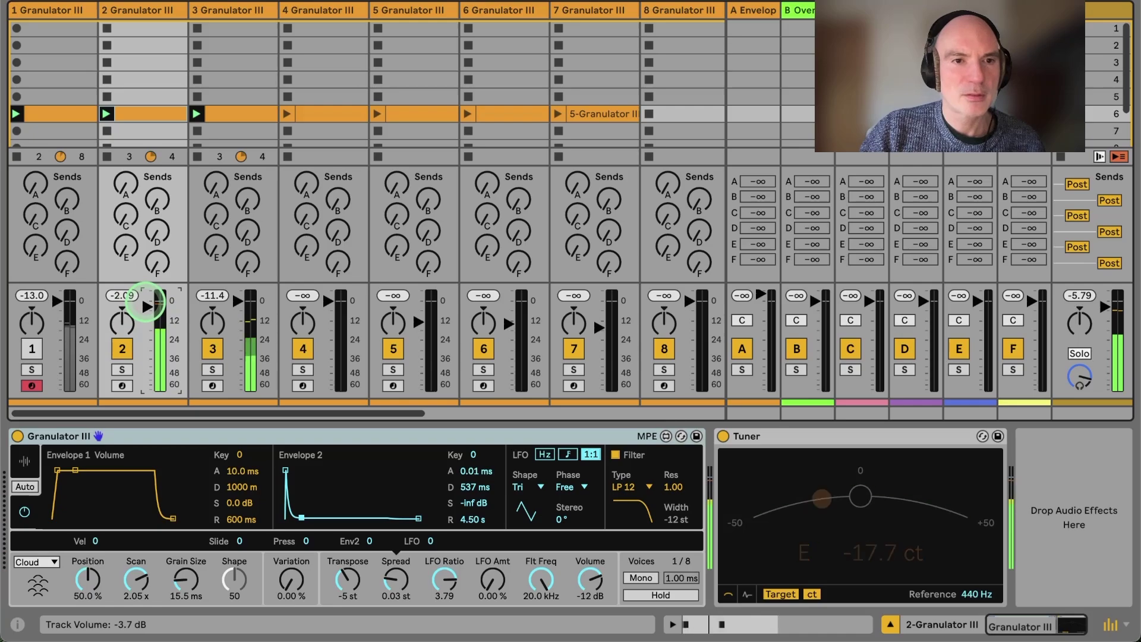
# Shorten Envelope 1's decay to 608 ms and raise the Granulator's Volume to -19 dB on track 3
pyautogui.click(229, 10)
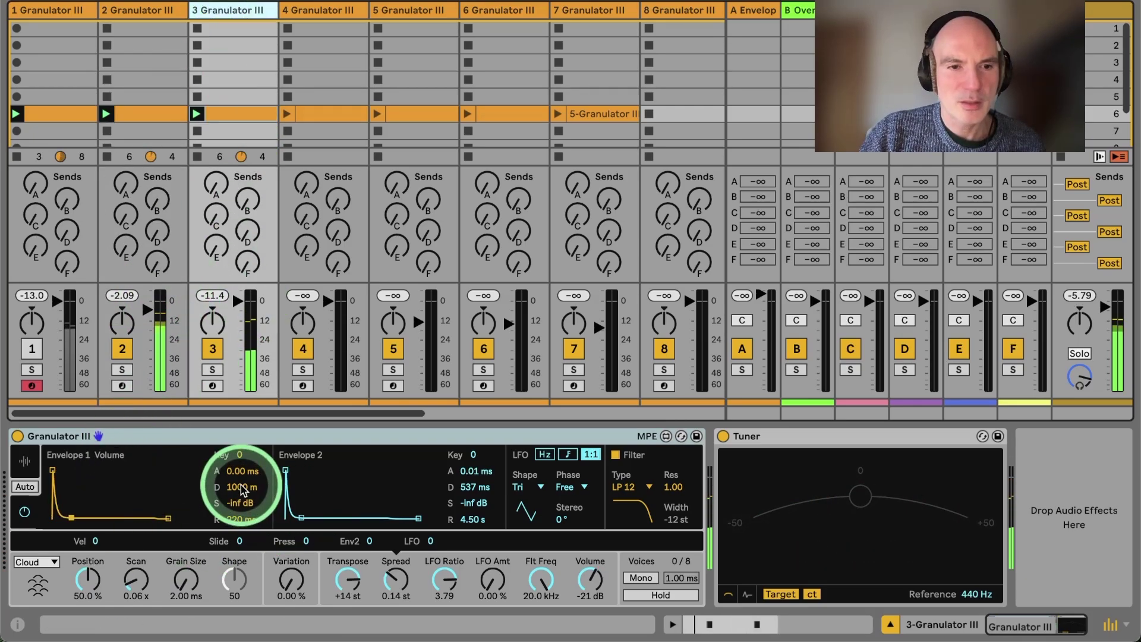
pyautogui.moveTo(241, 487)
pyautogui.mouseDown()
pyautogui.moveTo(241, 477)
pyautogui.moveTo(238, 488)
pyautogui.mouseUp()
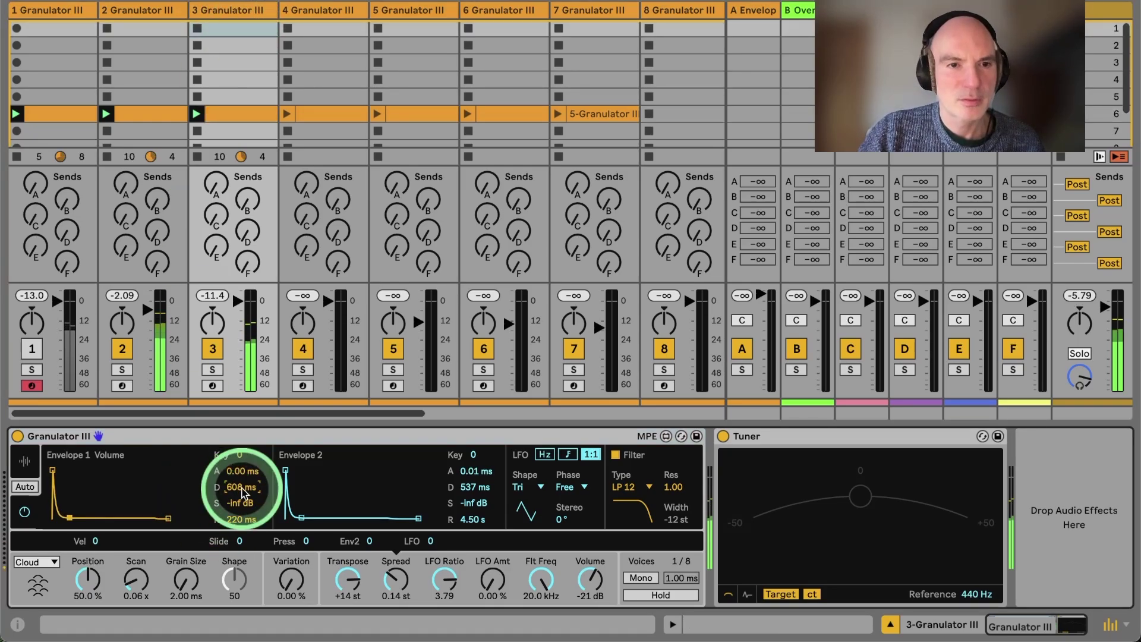
pyautogui.click(590, 577)
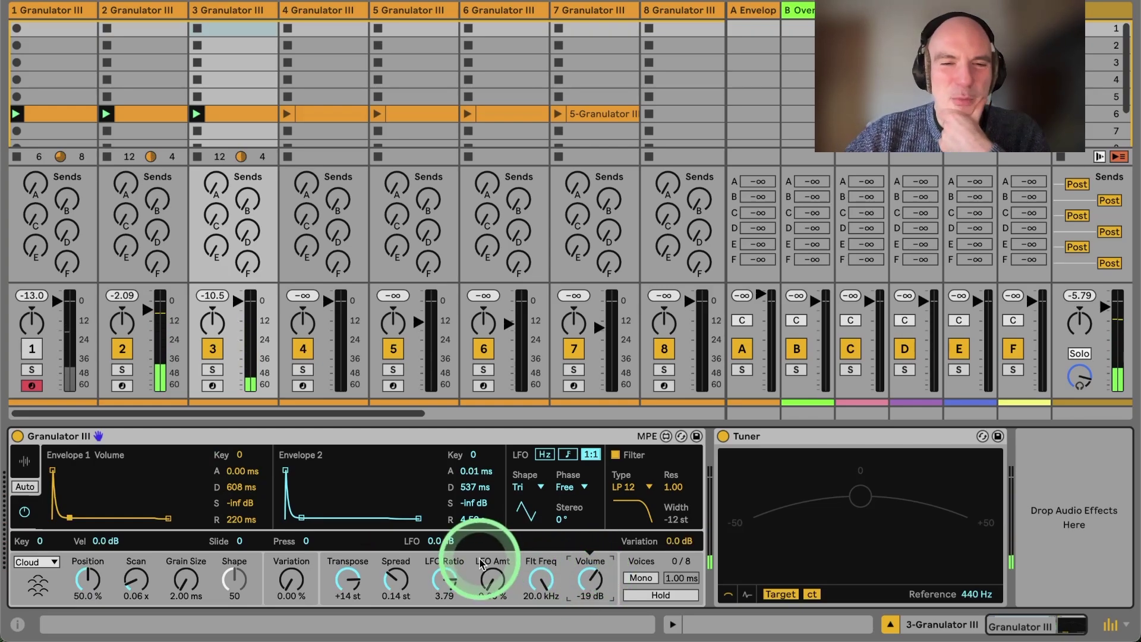
# Set the LFO shape to S&H on track 3's Granulator and raise LFO Amt to 96.9 %
pyautogui.click(540, 488)
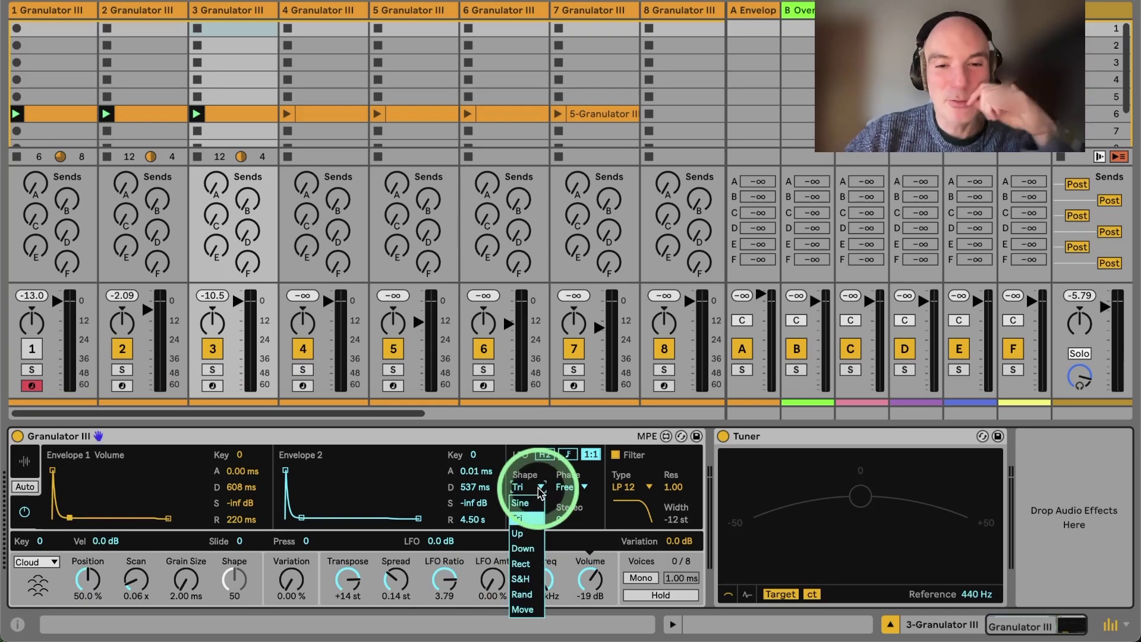
pyautogui.click(522, 580)
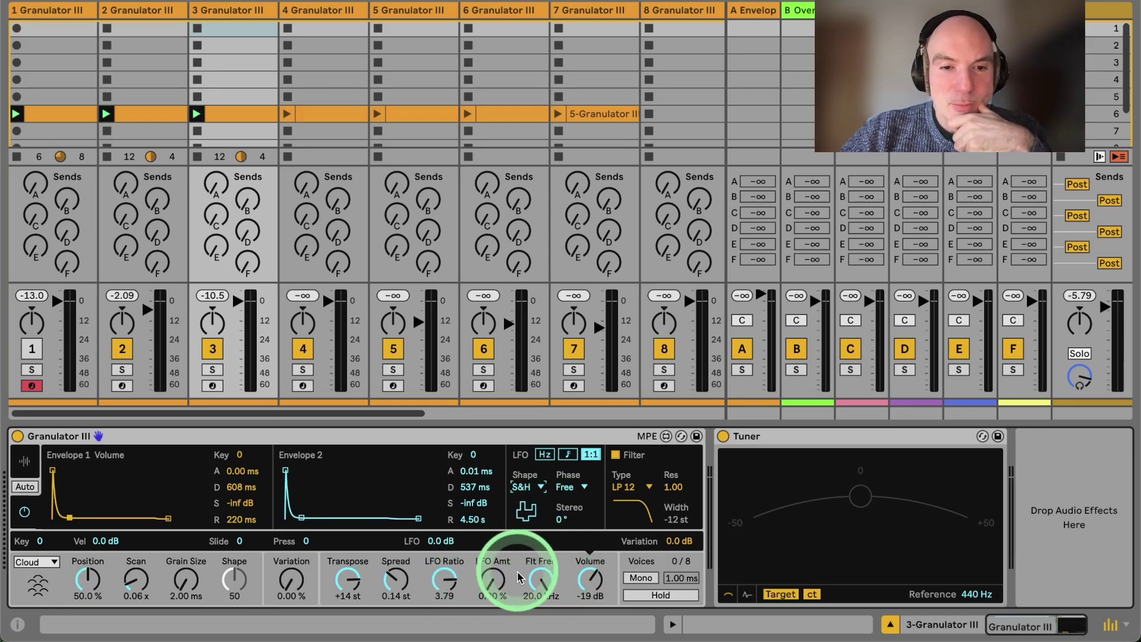
pyautogui.click(347, 579)
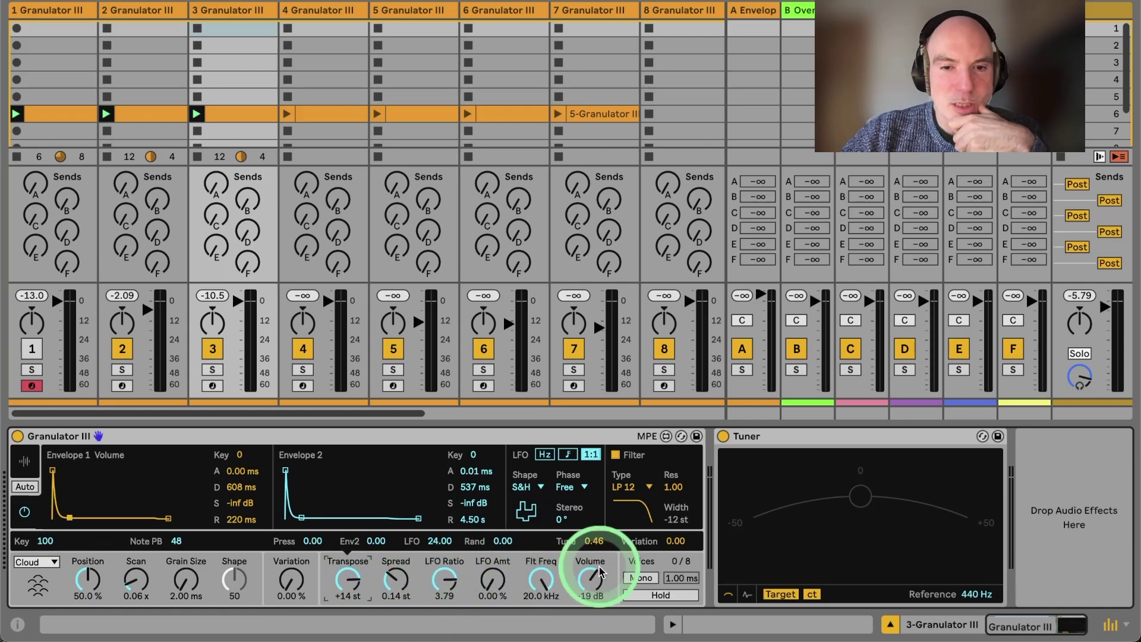
pyautogui.click(595, 581)
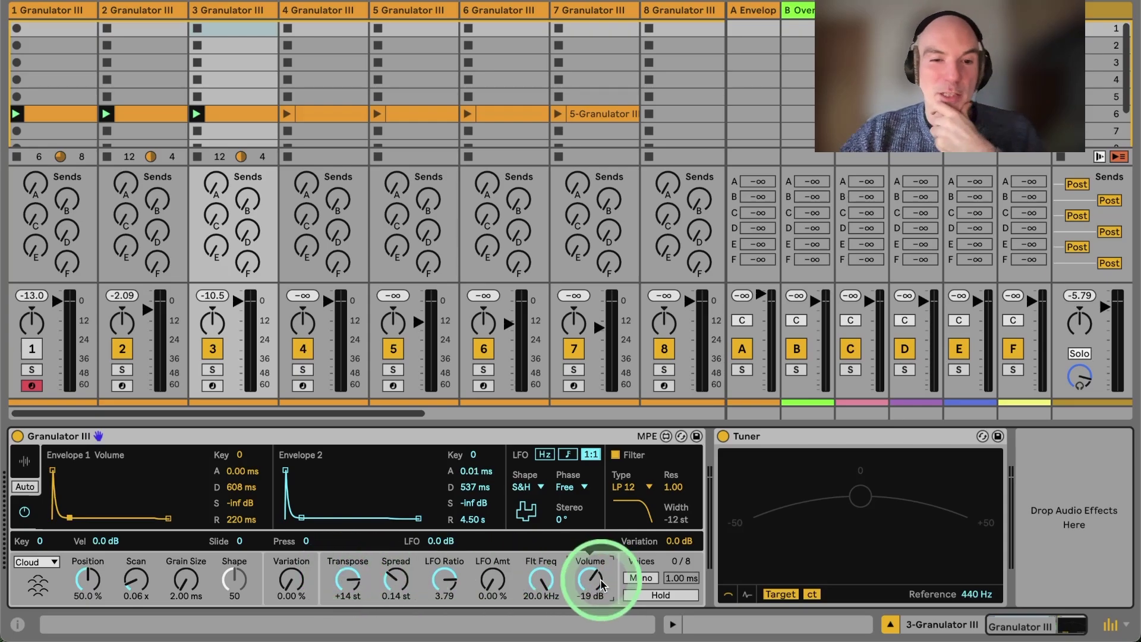
pyautogui.click(348, 578)
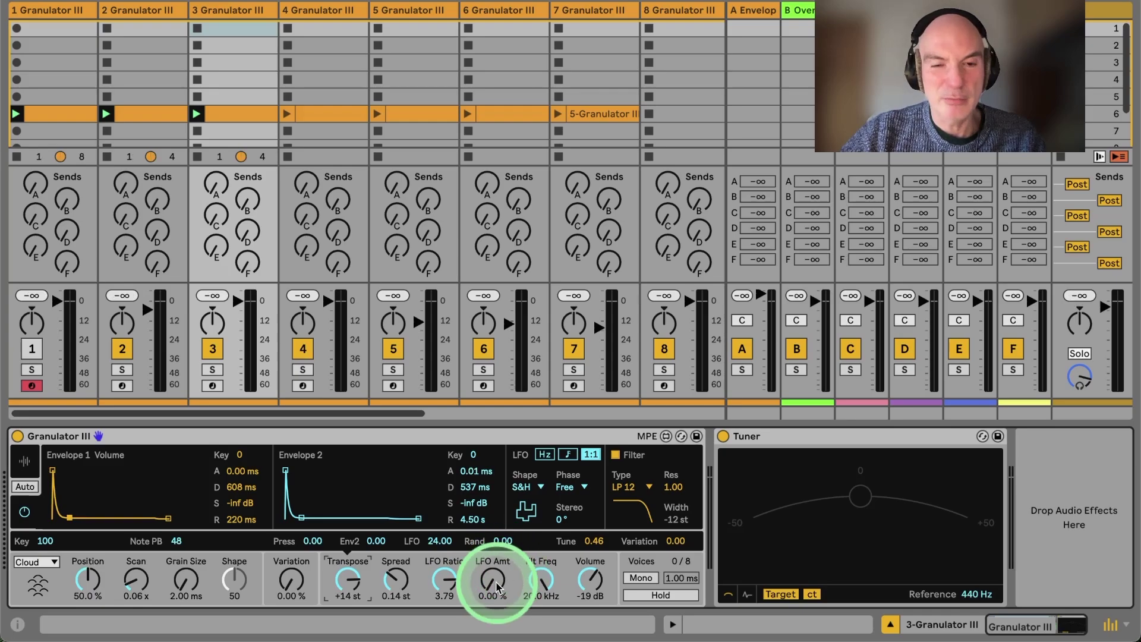
pyautogui.moveTo(497, 587); pyautogui.dragTo(395, 349)
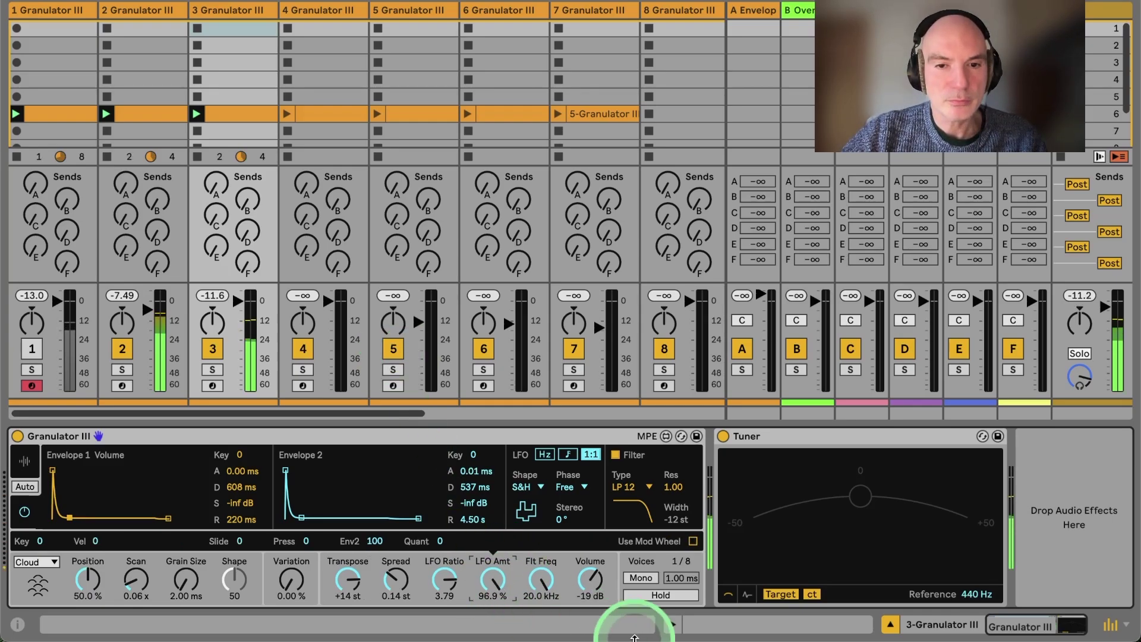
# Raise track 3's LFO Ratio to 8.00 and set the LFO's Stereo offset to 180°
pyautogui.click(345, 579)
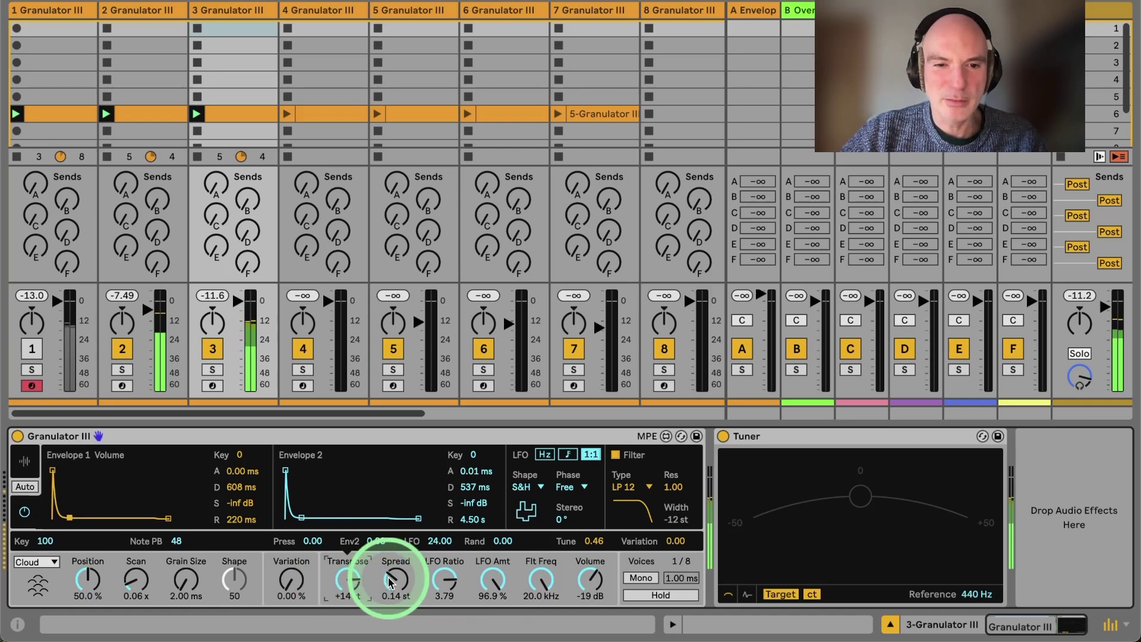
pyautogui.moveTo(440, 586); pyautogui.dragTo(408, 524)
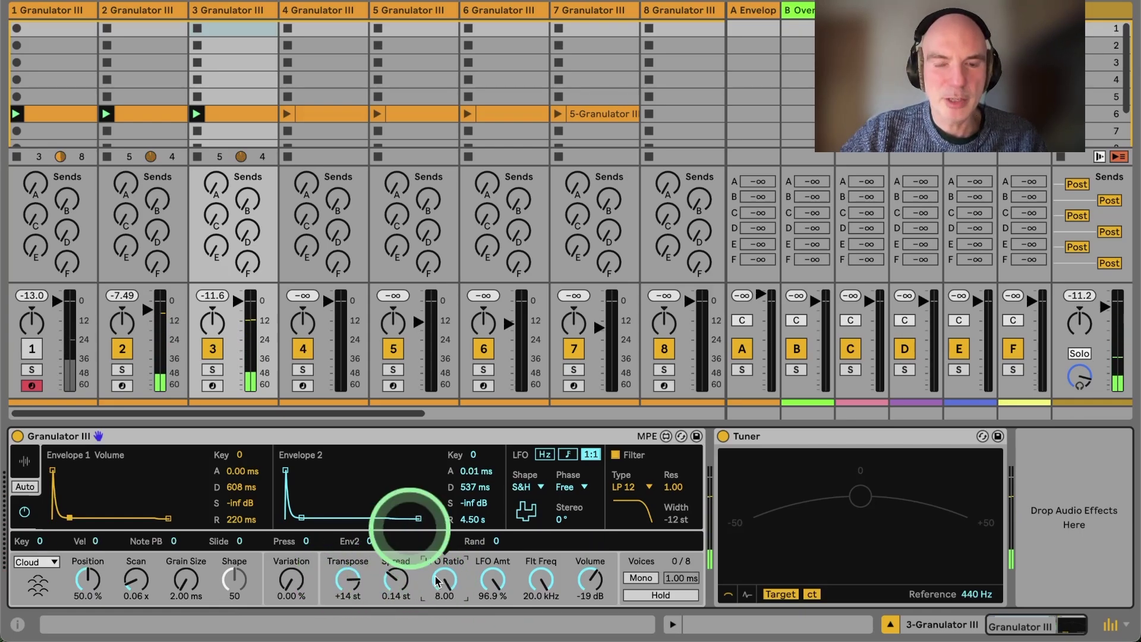
pyautogui.moveTo(562, 521); pyautogui.dragTo(565, 526)
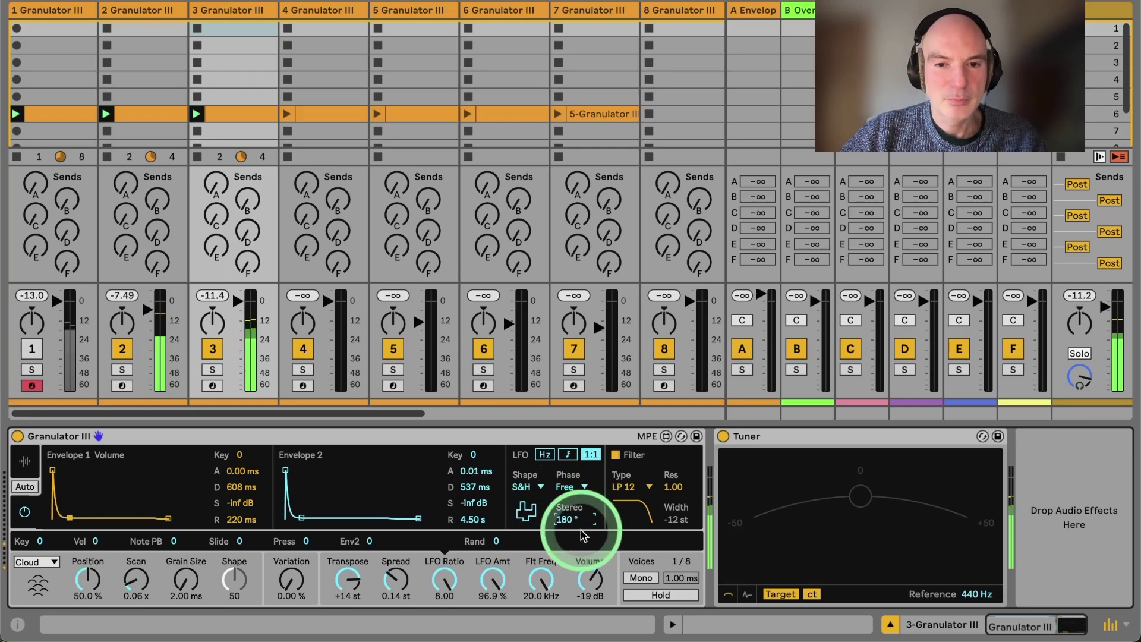
# Set the LFO modulation of Volume to 36 dB and adjust Envelope 1's decay and release, with the release at 173 ms
pyautogui.click(595, 581)
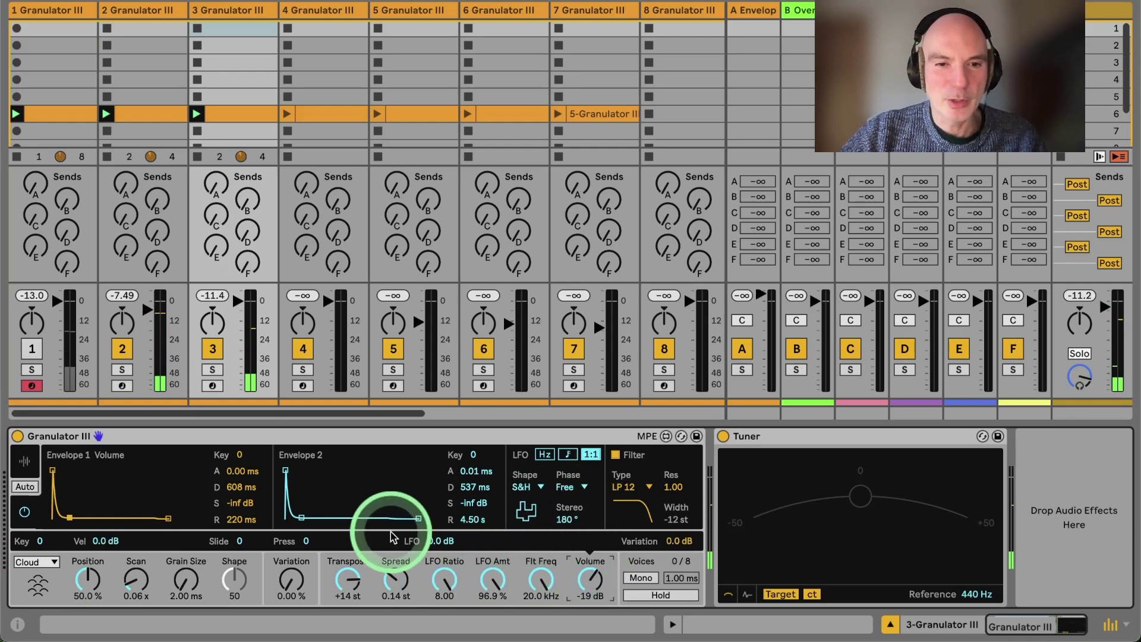
pyautogui.moveTo(443, 541)
pyautogui.mouseDown()
pyautogui.moveTo(389, 468)
pyautogui.moveTo(443, 544)
pyautogui.mouseUp()
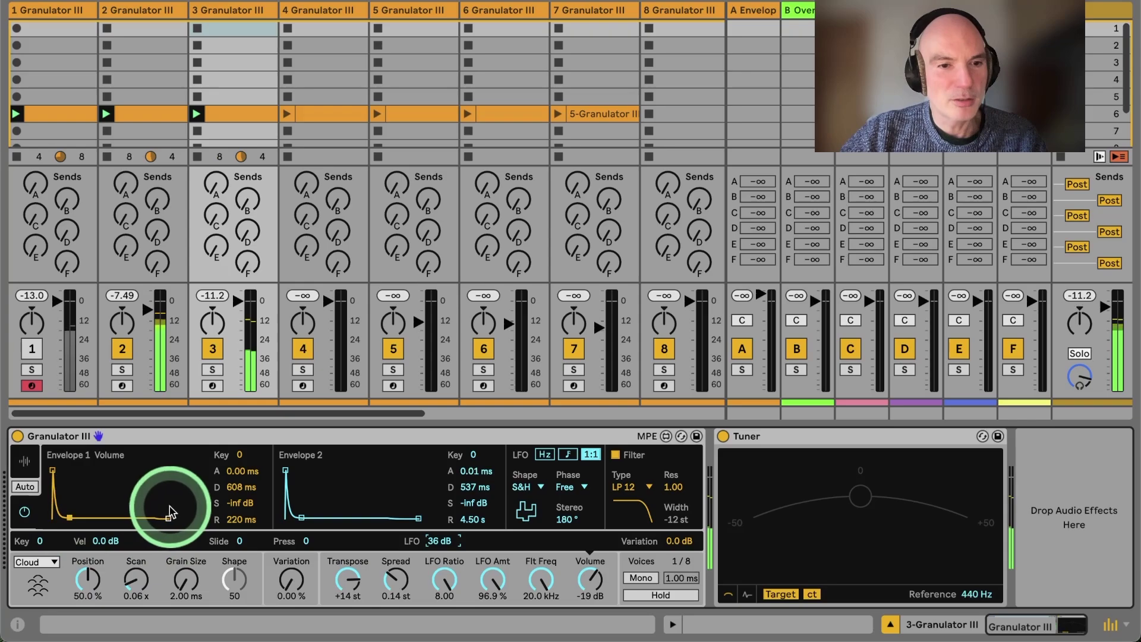
pyautogui.moveTo(164, 513); pyautogui.dragTo(169, 521)
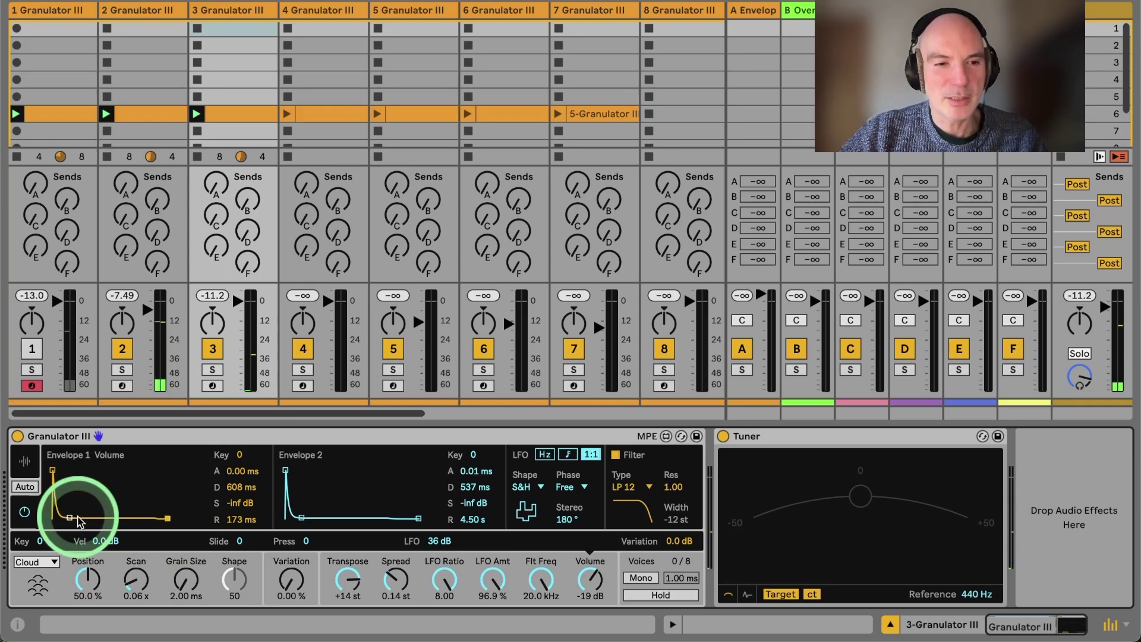
pyautogui.moveTo(69, 518)
pyautogui.mouseDown()
pyautogui.moveTo(101, 518)
pyautogui.moveTo(77, 518)
pyautogui.mouseUp()
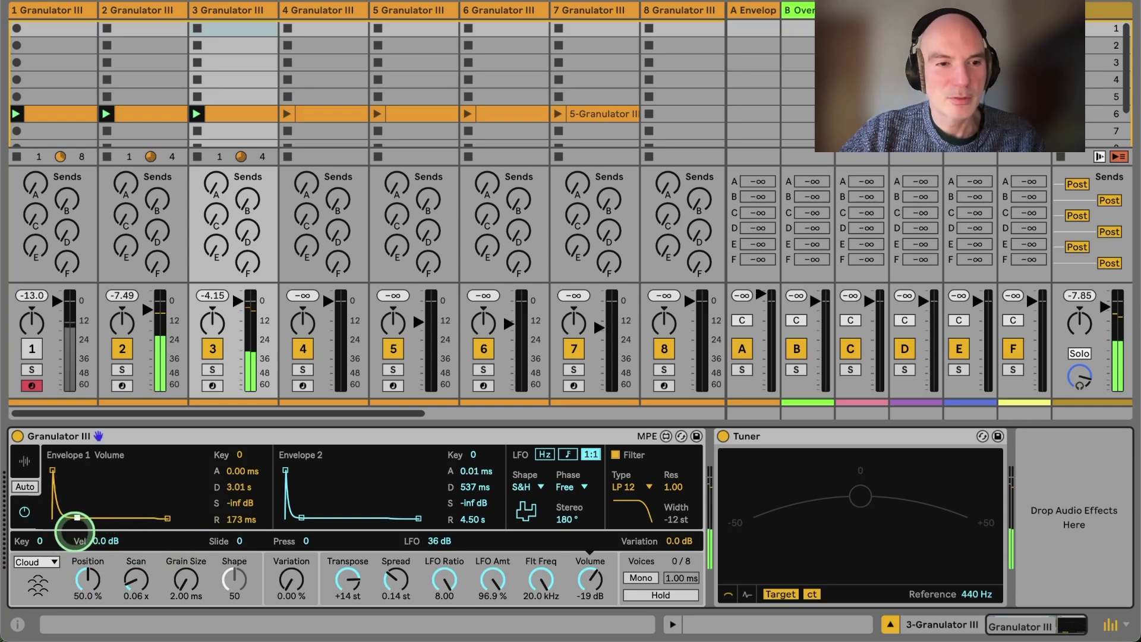
# Adjust track 3's Granulator to a Grain Size of 3.69 ms and a sample Position of 58.7 %
pyautogui.click(24, 461)
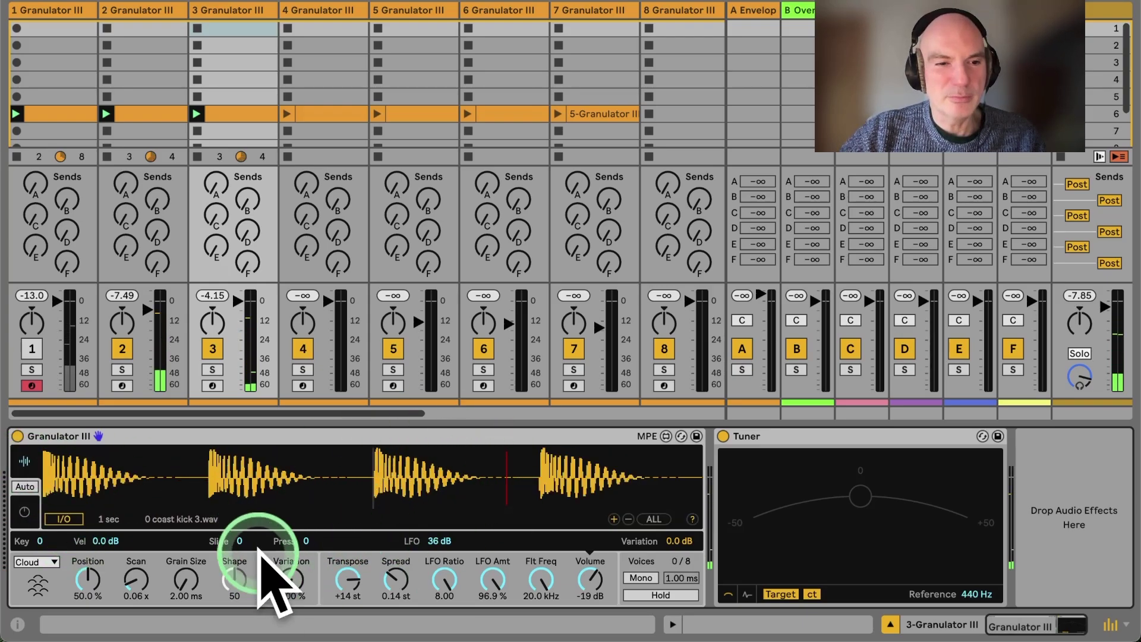
pyautogui.click(189, 583)
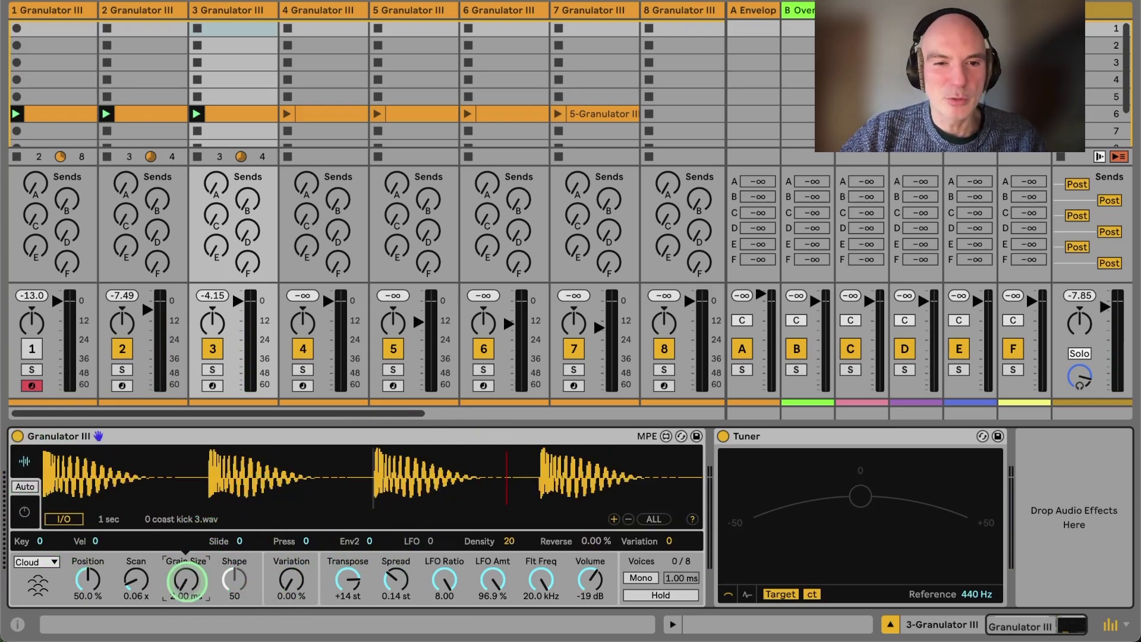
pyautogui.moveTo(188, 585); pyautogui.dragTo(187, 575)
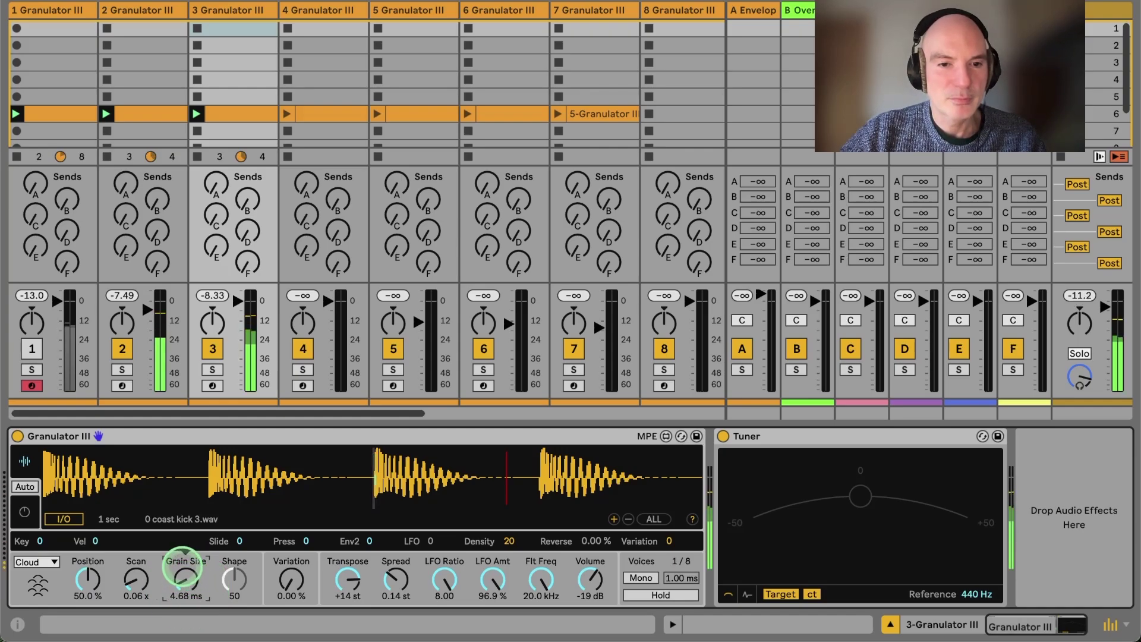
pyautogui.moveTo(183, 566)
pyautogui.mouseDown()
pyautogui.moveTo(173, 553)
pyautogui.moveTo(173, 566)
pyautogui.mouseUp()
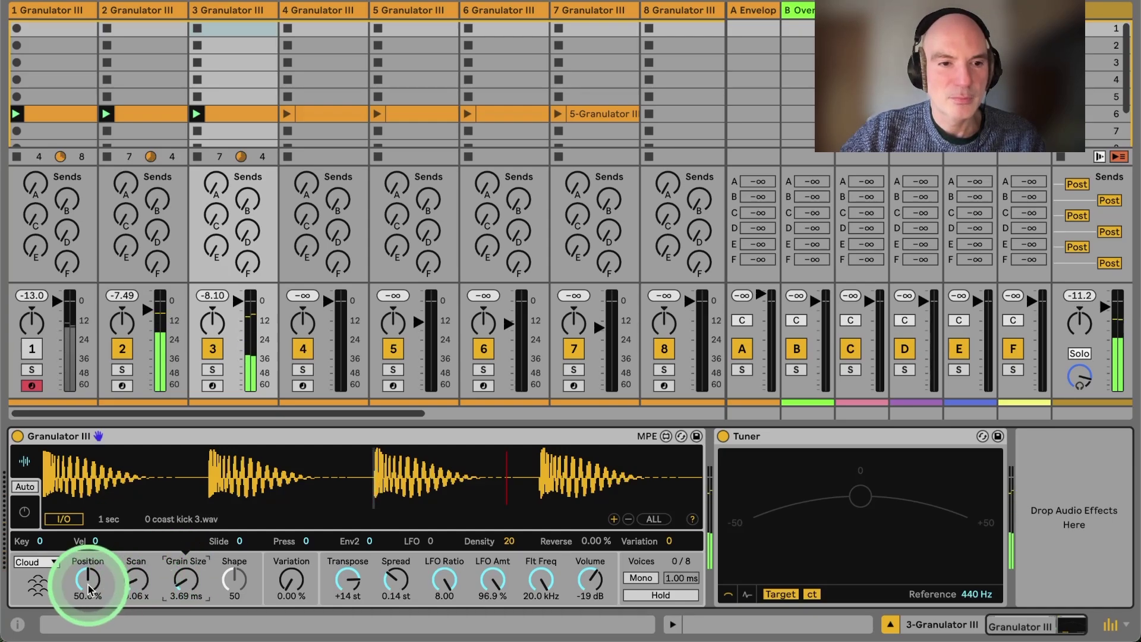
pyautogui.moveTo(89, 586); pyautogui.dragTo(85, 578)
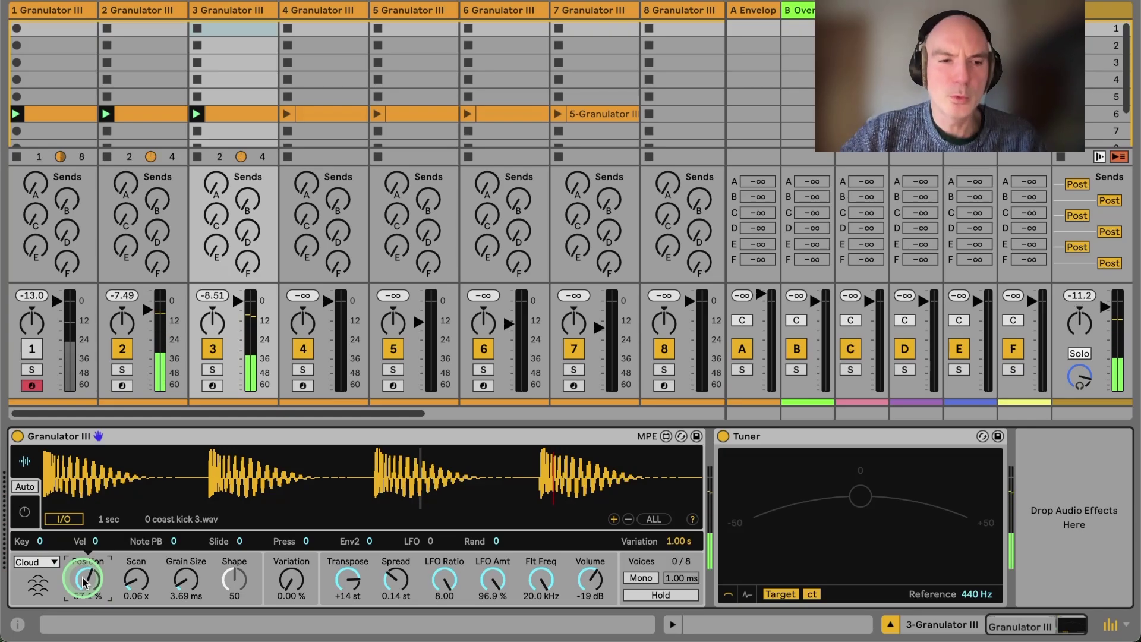
pyautogui.moveTo(84, 581); pyautogui.dragTo(83, 577)
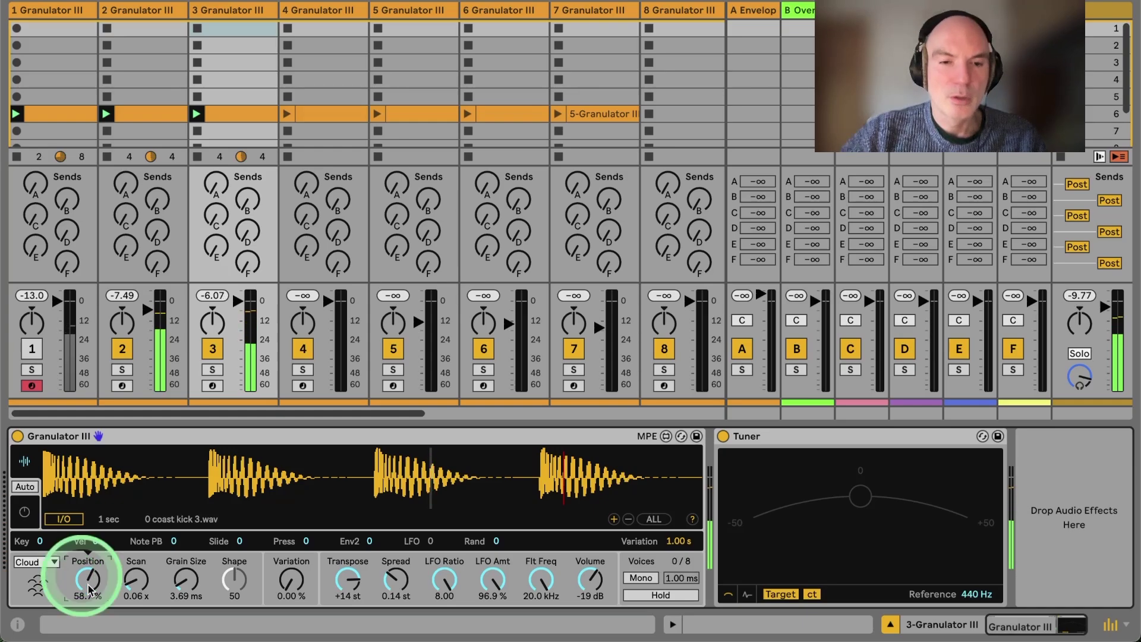
# Lower the Granulator's Volume to -23 dB and set Envelope 1's decay to 614 ms on track 3
pyautogui.moveTo(602, 594); pyautogui.dragTo(590, 600)
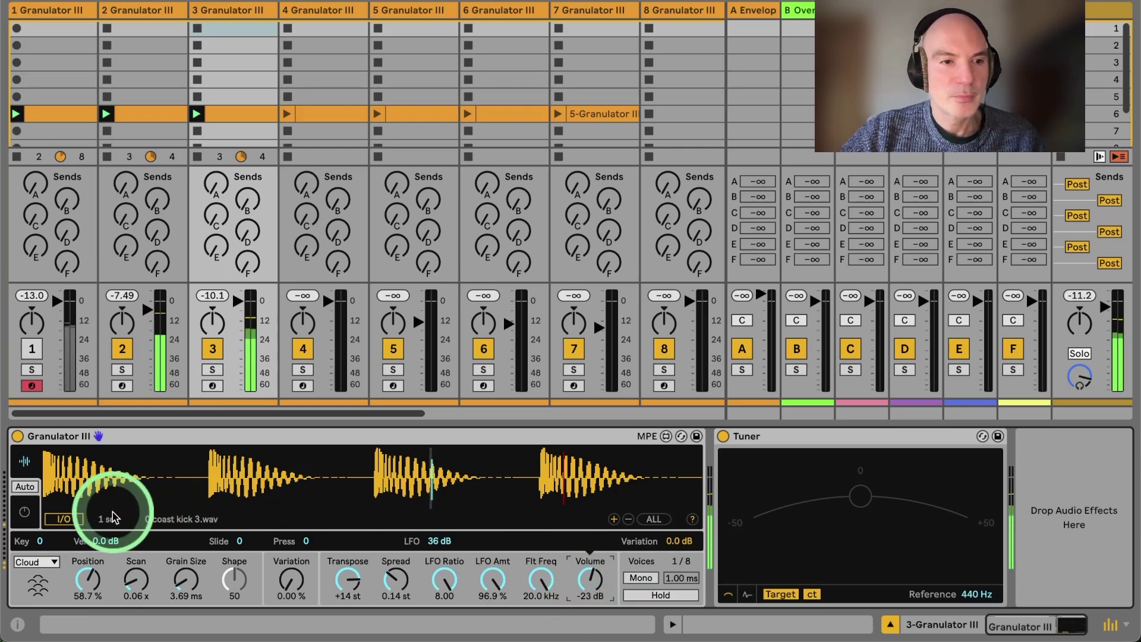
pyautogui.click(25, 512)
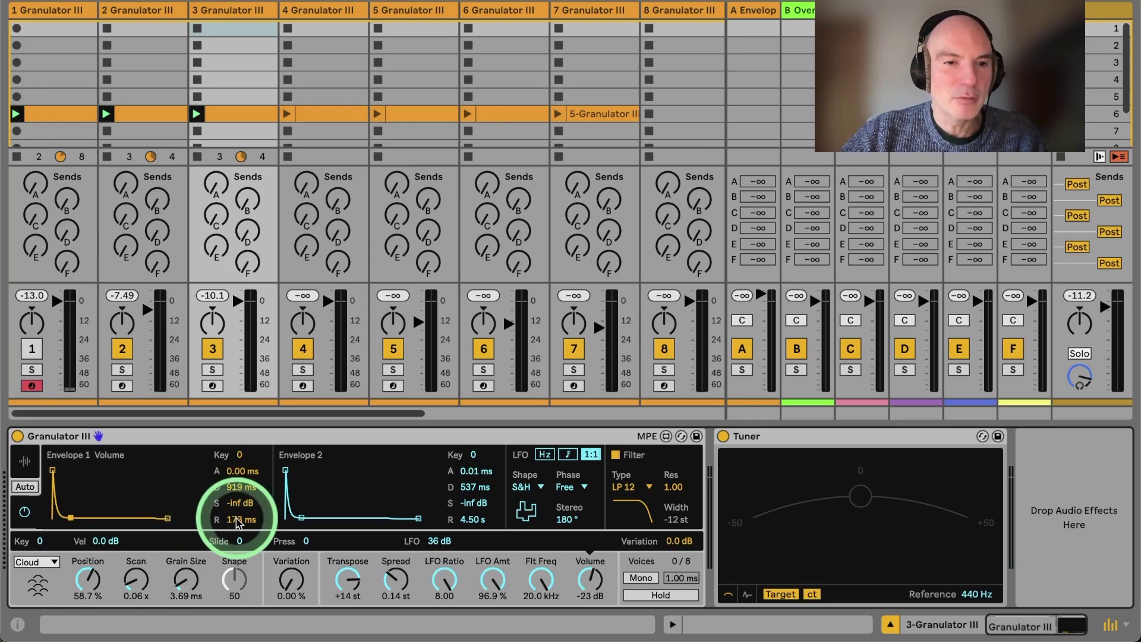
pyautogui.click(241, 502)
pyautogui.moveTo(241, 487); pyautogui.dragTo(238, 490)
pyautogui.click(238, 491)
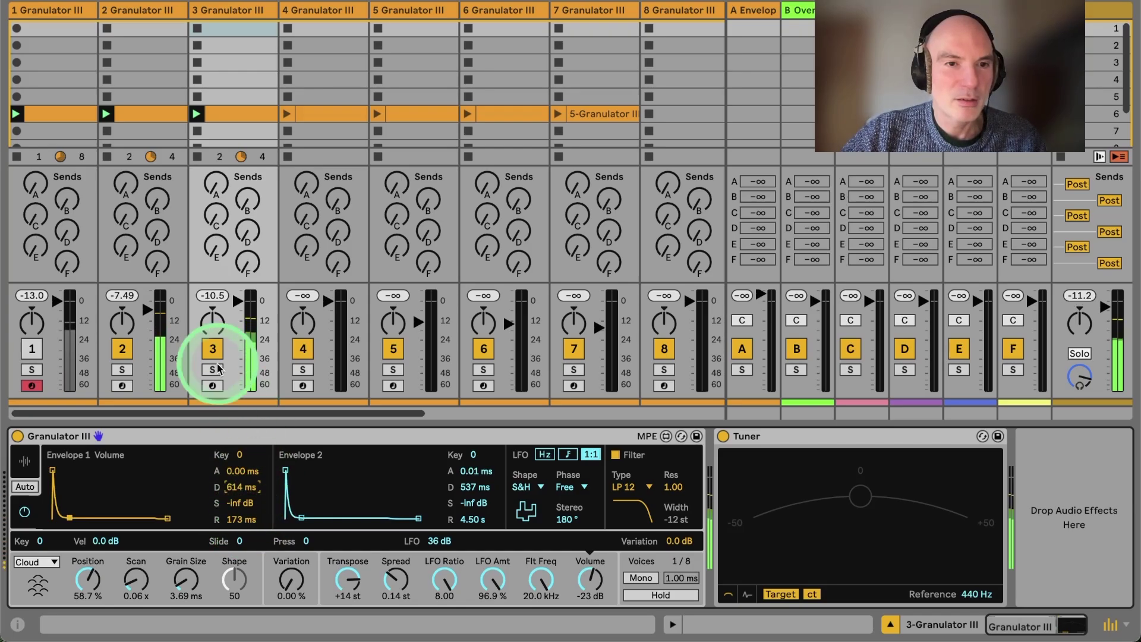
# Unmute track 1 and duplicate track 3 as a new track 4
pyautogui.click(32, 348)
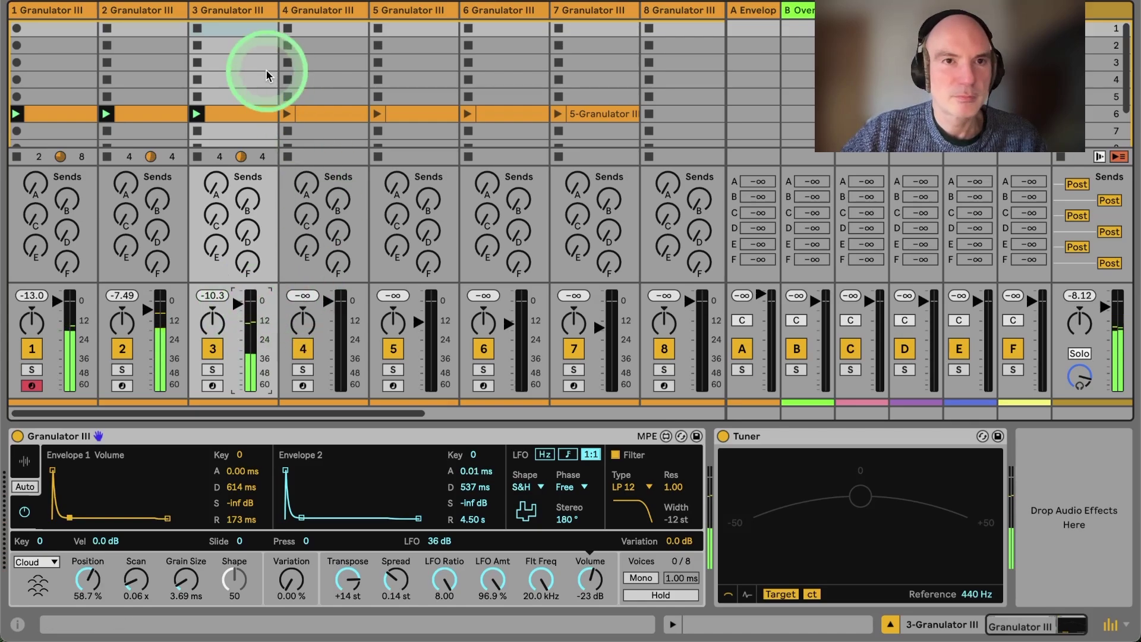
pyautogui.rightClick(235, 12)
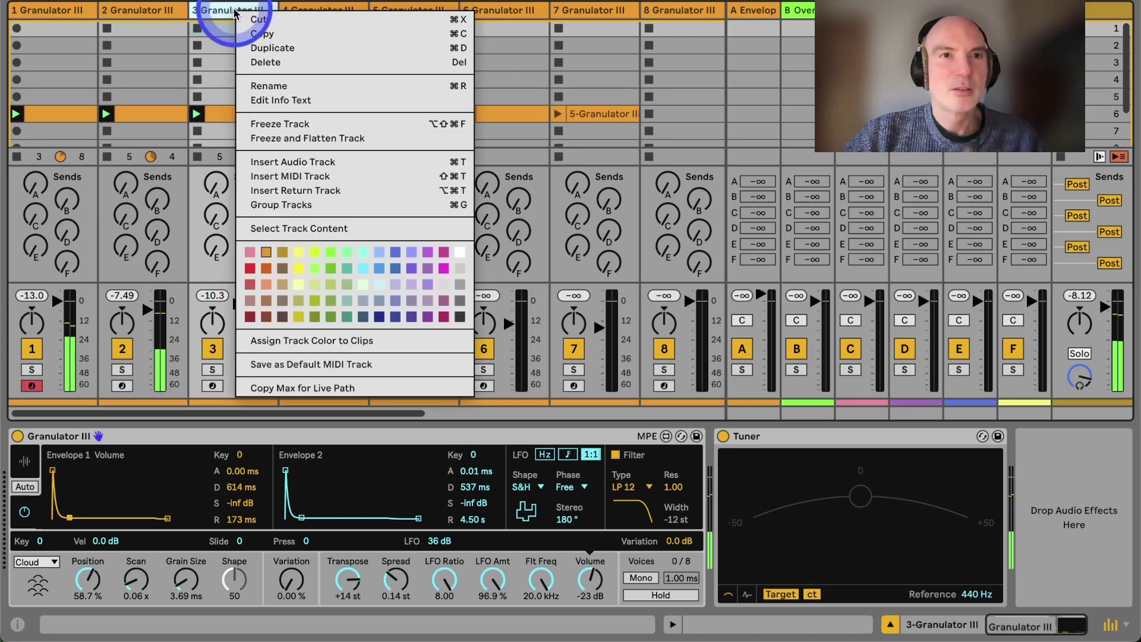
pyautogui.click(308, 49)
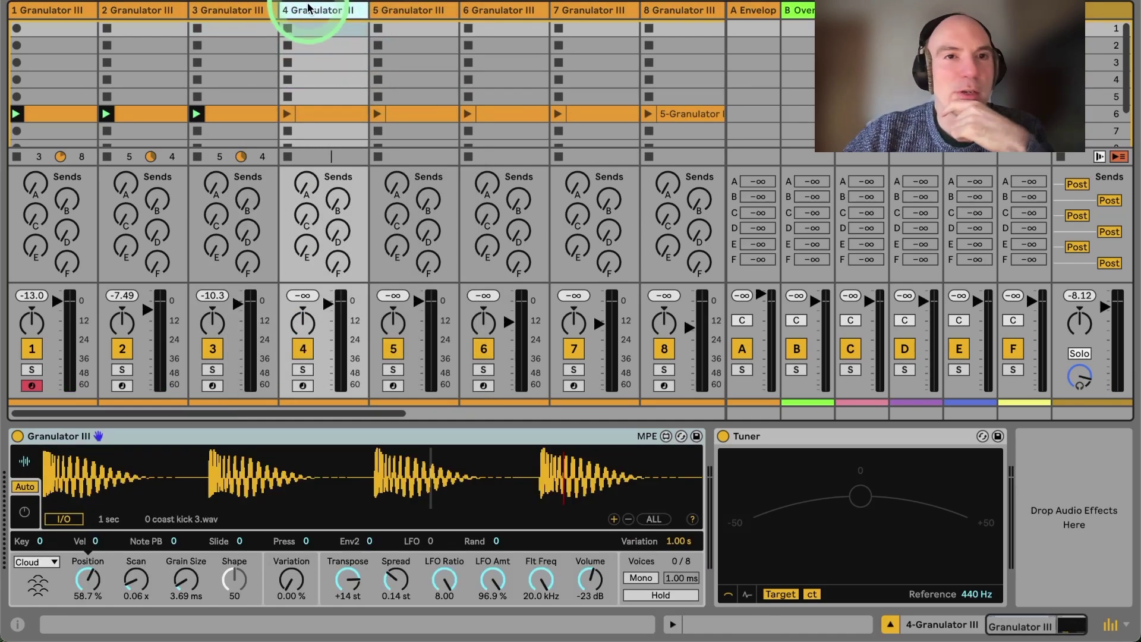
# Arm track 4 and add C4 sixteenth notes at beats 1 and 1.3 of its clip
pyautogui.click(302, 386)
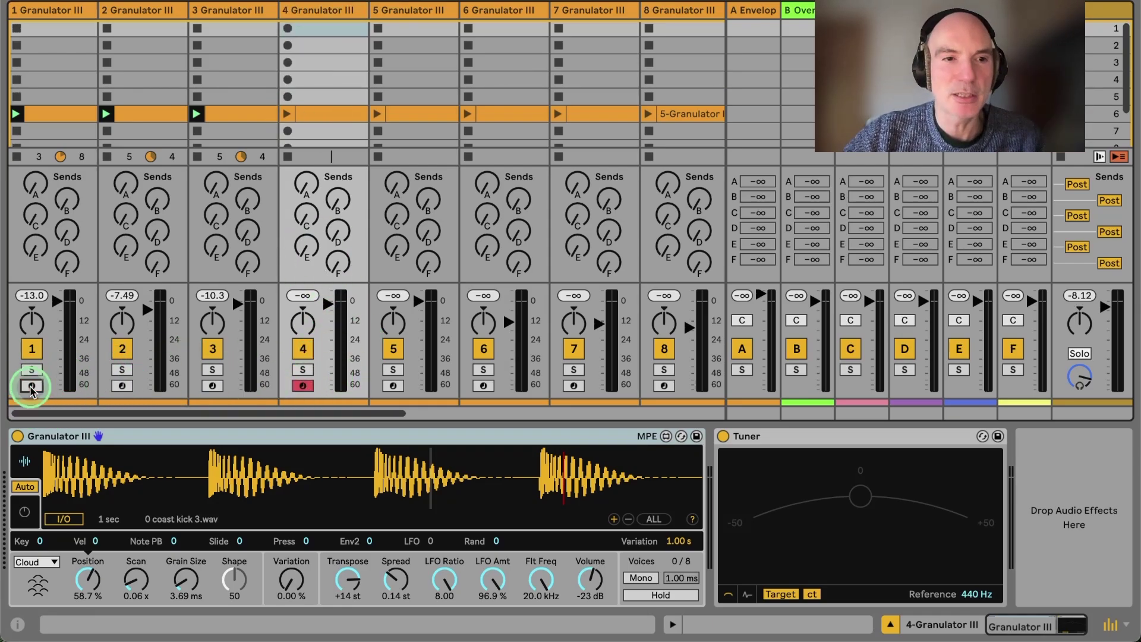
pyautogui.click(326, 113)
pyautogui.doubleClick(406, 245)
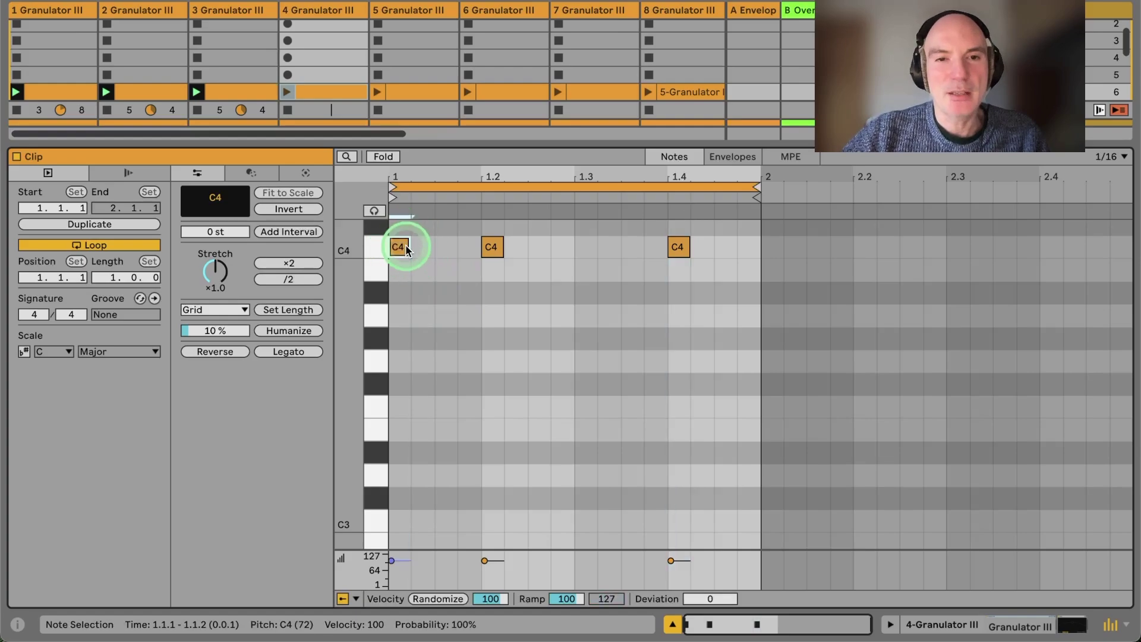
pyautogui.doubleClick(587, 246)
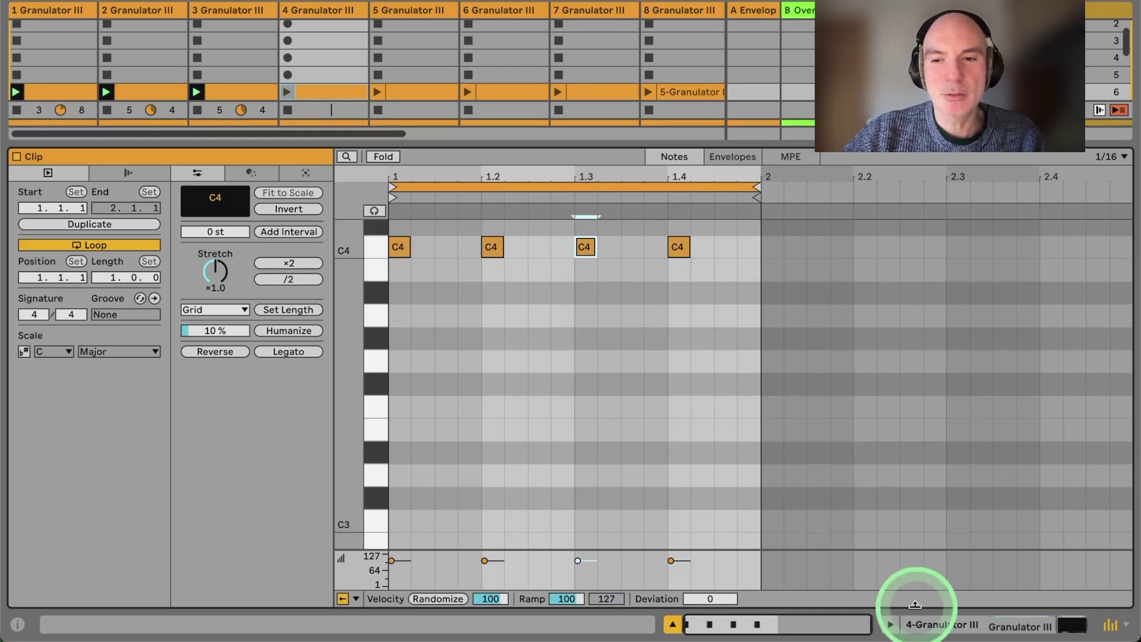
pyautogui.click(928, 624)
pyautogui.click(303, 371)
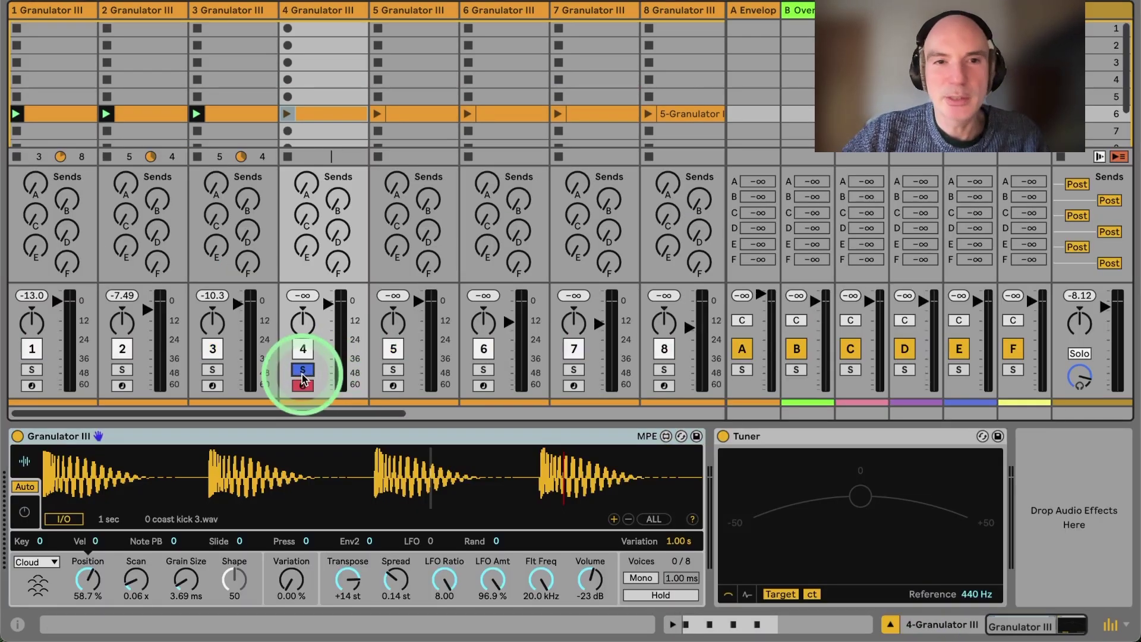
pyautogui.click(287, 113)
pyautogui.moveTo(417, 452); pyautogui.dragTo(446, 487)
pyautogui.click(198, 491)
# Set track 4's Granulator Position to 57.9 % and raise its Transpose to +24 st
pyautogui.click(89, 580)
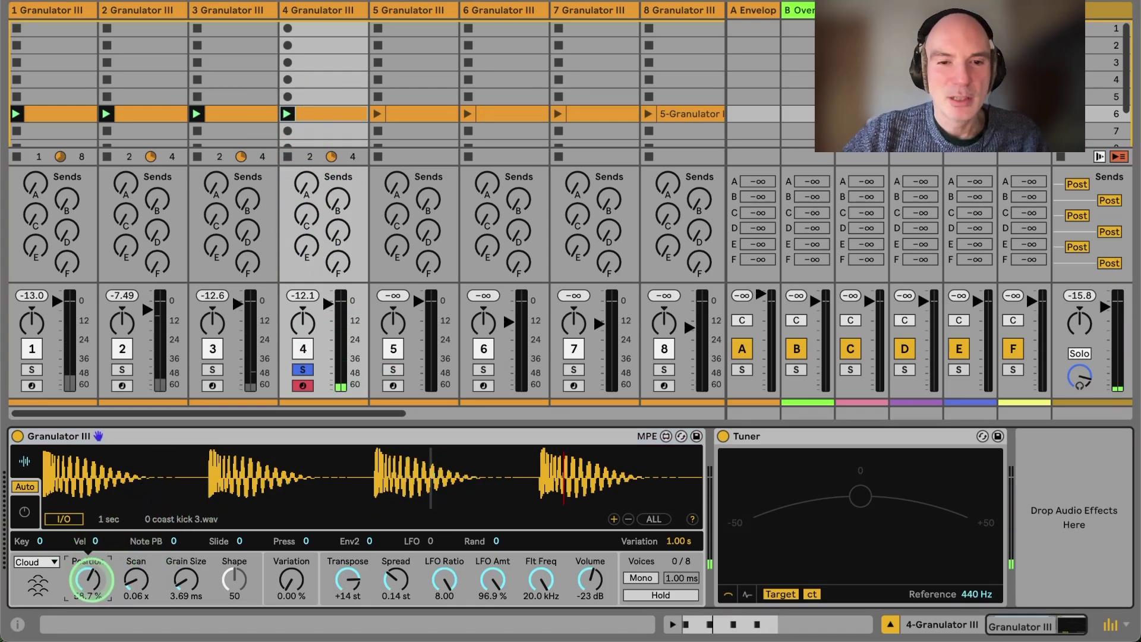
pyautogui.click(89, 580)
pyautogui.moveTo(89, 580); pyautogui.dragTo(88, 582)
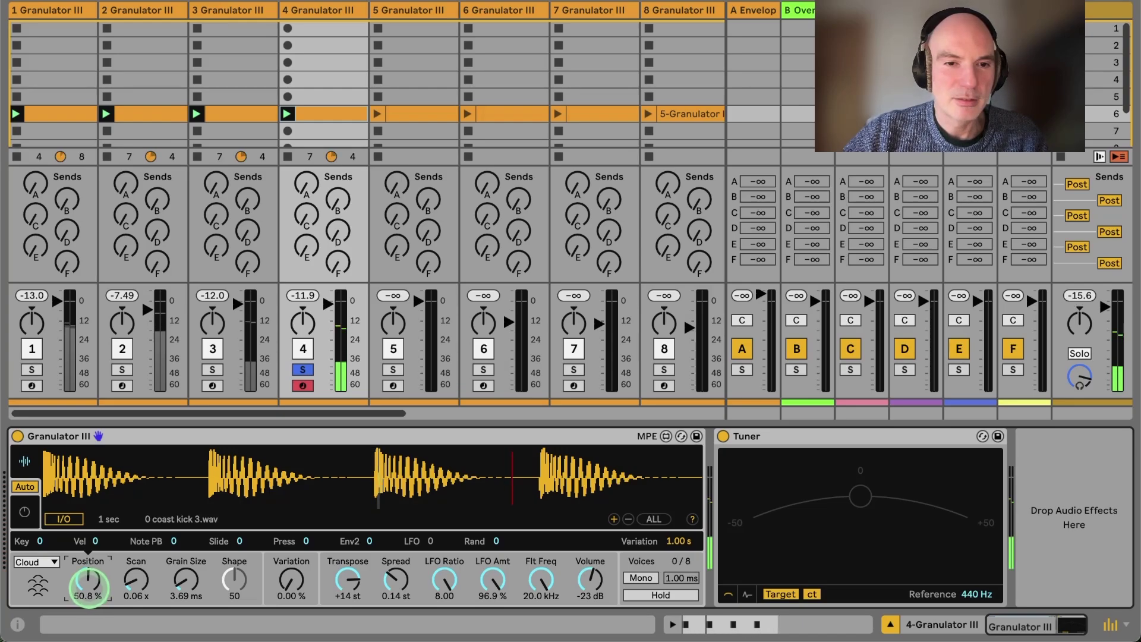
pyautogui.moveTo(89, 583); pyautogui.dragTo(88, 579)
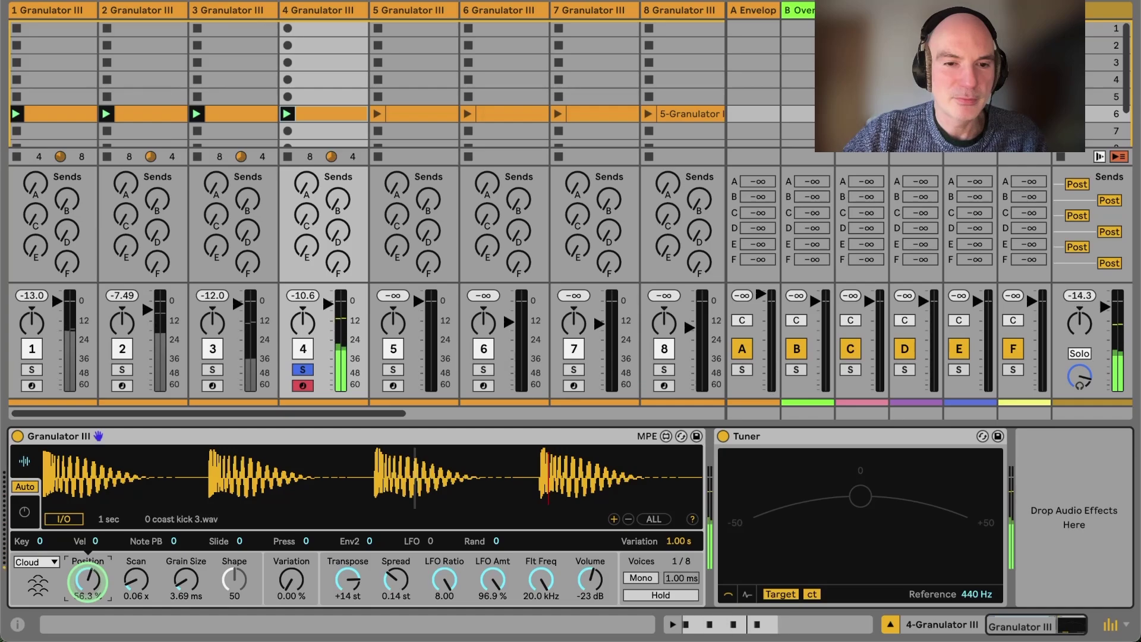
pyautogui.moveTo(348, 581); pyautogui.dragTo(351, 583)
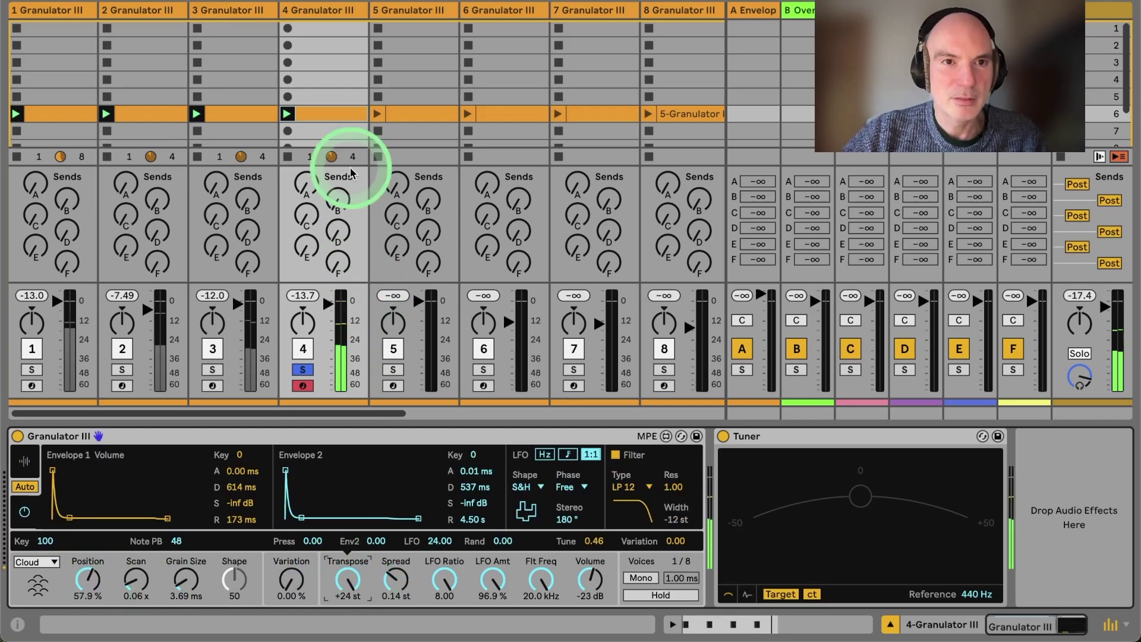
# Transpose all four notes in track 4's clip up to D5
pyautogui.click(321, 114)
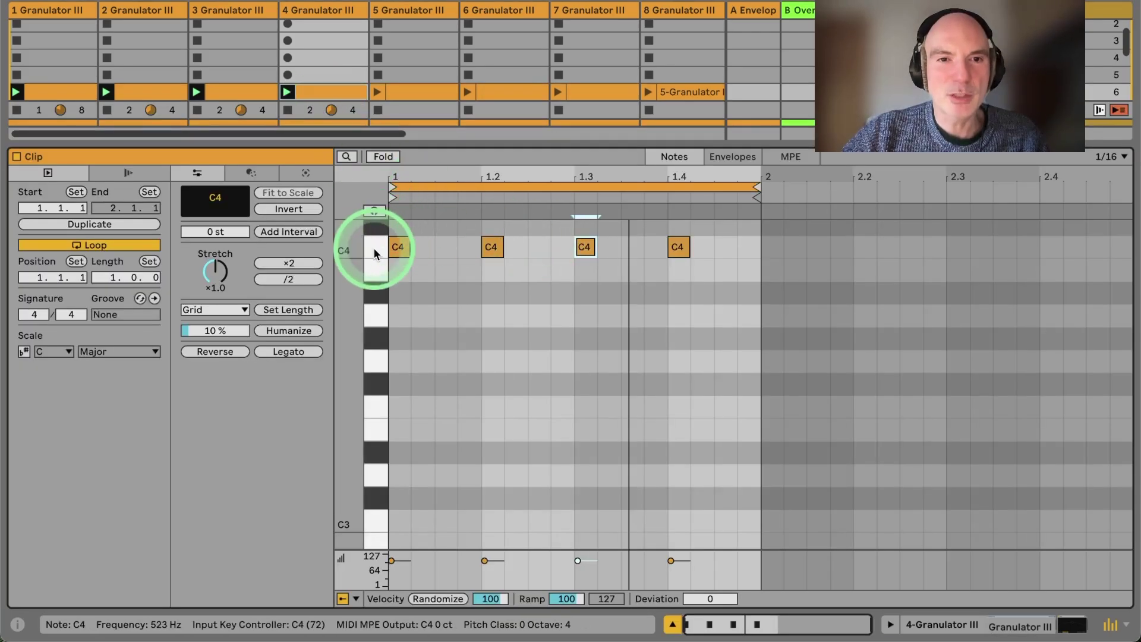
pyautogui.press('Up')
pyautogui.hotkey('shift', 'Up')
pyautogui.hotkey('shift', 'Up')
pyautogui.hotkey('shift', 'Up')
pyautogui.press('Up')
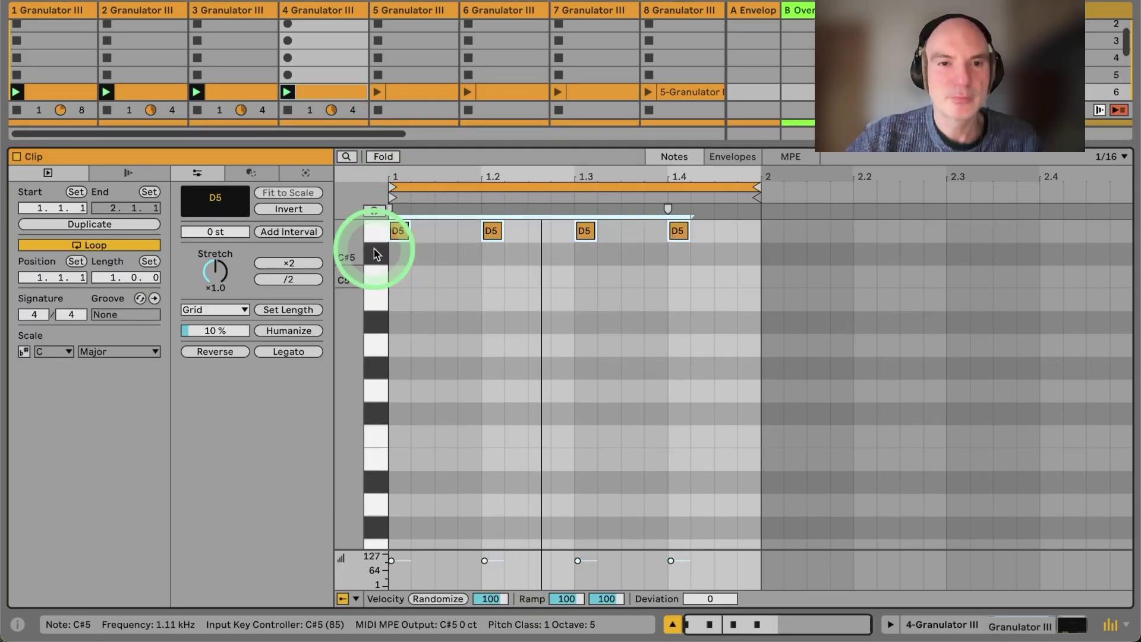
# Transpose all the notes in track 4's clip up to G8
pyautogui.hotkey('shift', 'Up')
pyautogui.press('Up')
pyautogui.press('Up')
pyautogui.press('Up')
pyautogui.press('Up')
pyautogui.press('Up')
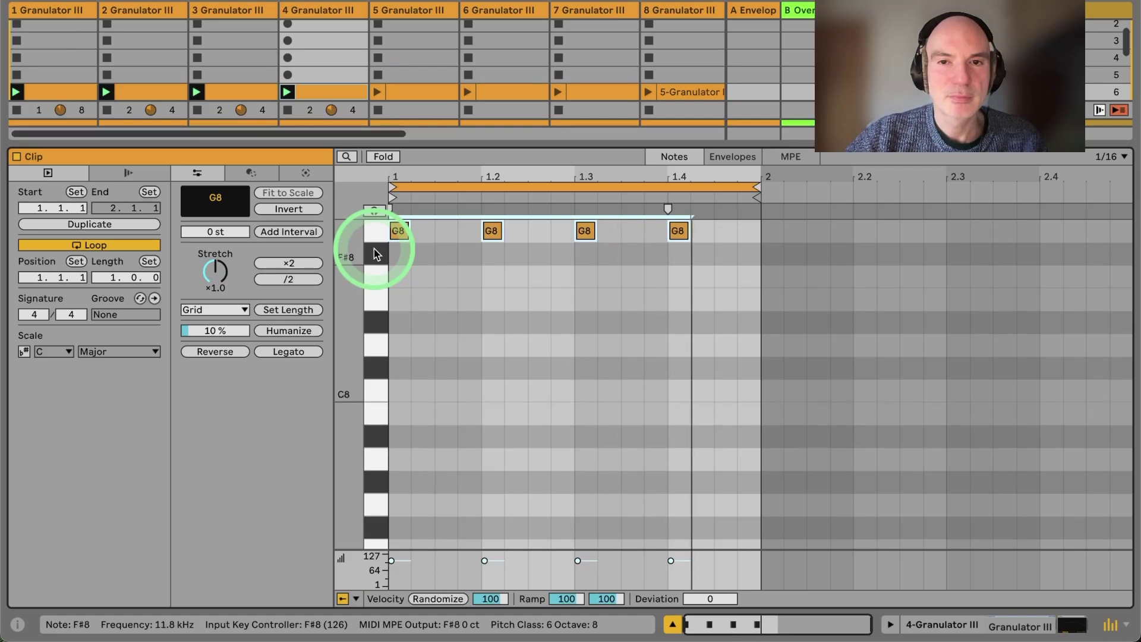
pyautogui.click(495, 248)
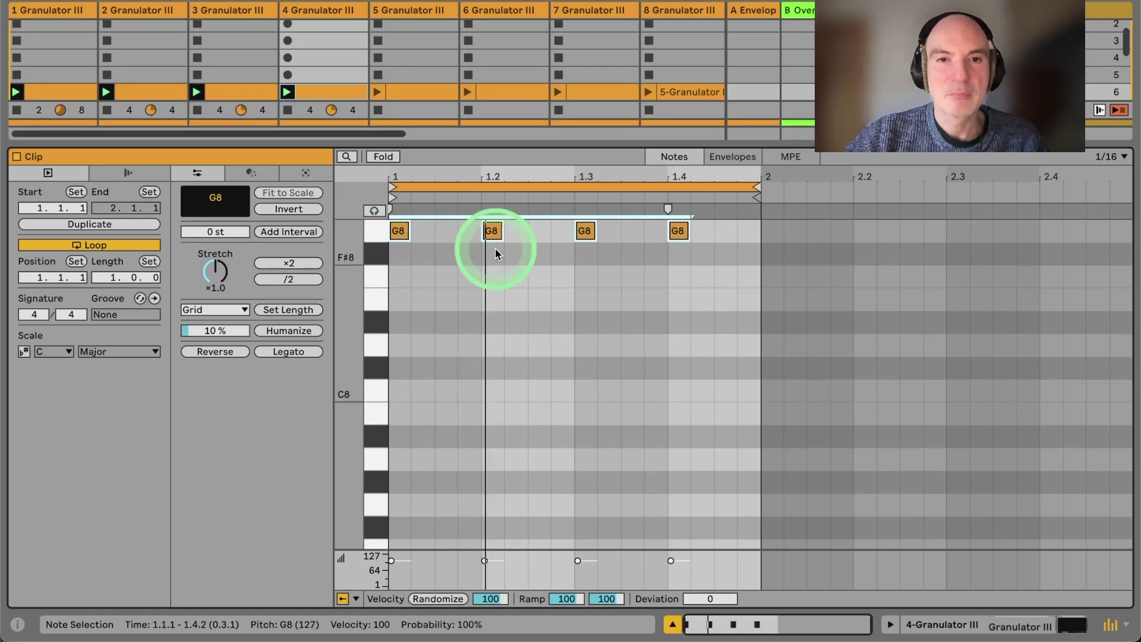
# Set the Envelope 1 decay of track 4's Granulator to 140 ms and take the track out of solo
pyautogui.click(944, 624)
pyautogui.click(446, 573)
pyautogui.moveTo(182, 482); pyautogui.dragTo(240, 501)
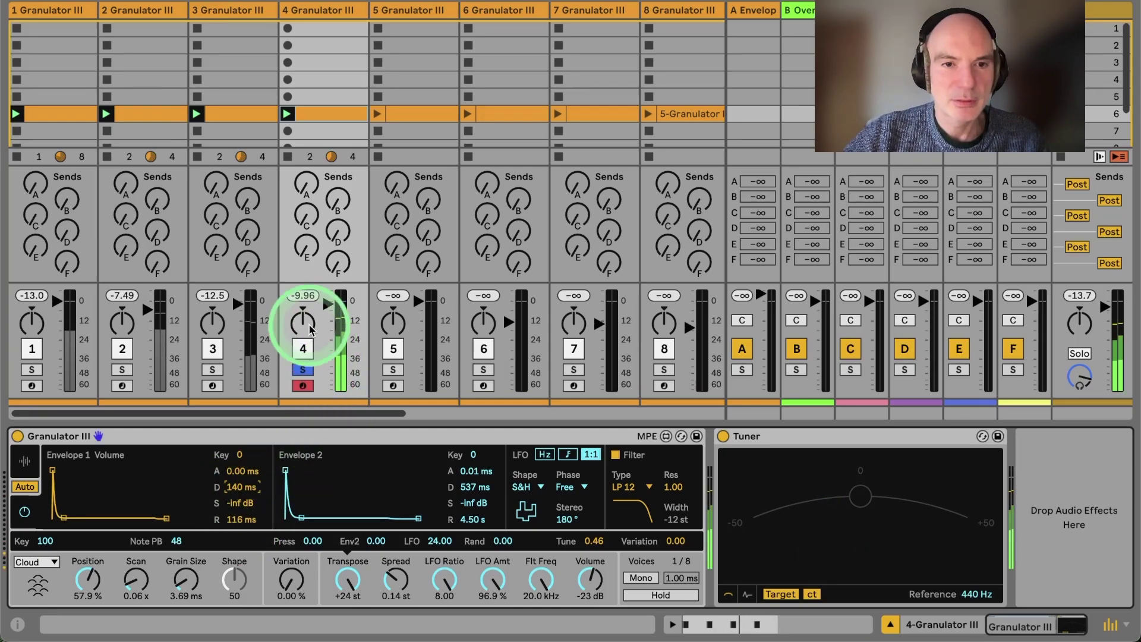
pyautogui.click(303, 370)
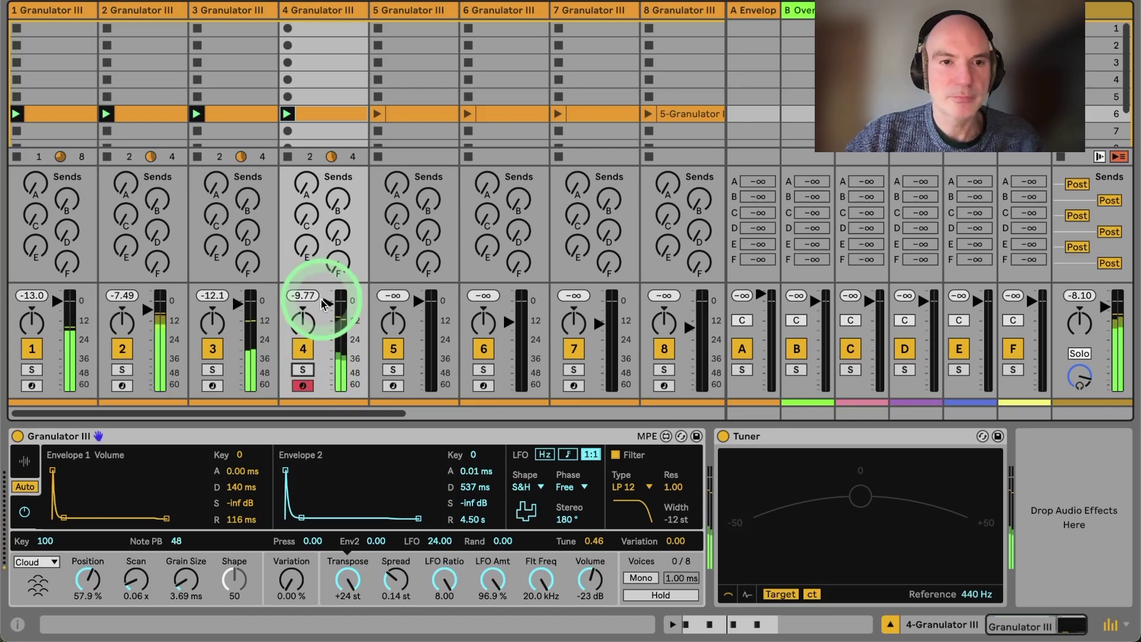
# Open track 3's clip and transpose both of its notes up to C6
pyautogui.click(234, 9)
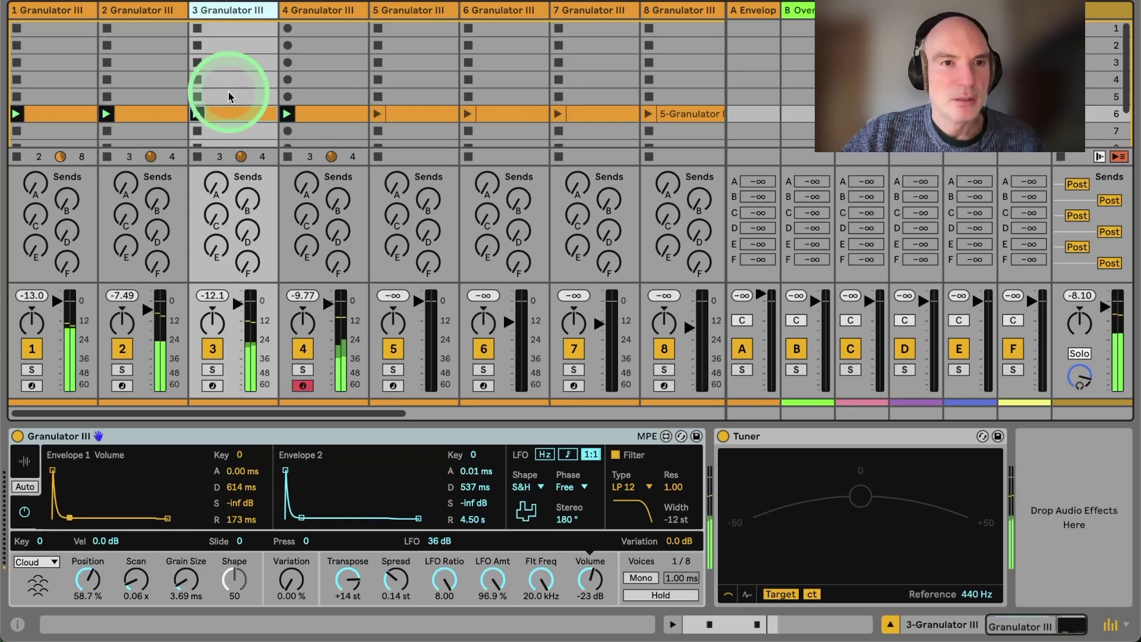
pyautogui.doubleClick(234, 113)
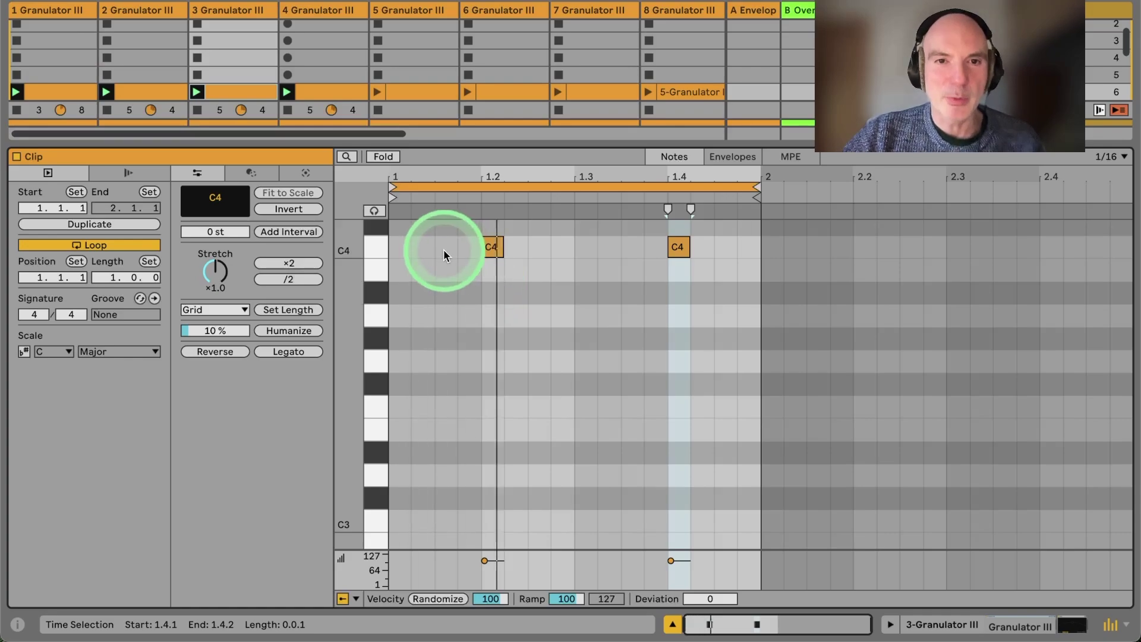
pyautogui.moveTo(443, 249); pyautogui.dragTo(709, 254)
pyautogui.press('Up')
pyautogui.press('Up')
pyautogui.press('Up')
pyautogui.press('Up')
pyautogui.press('Up')
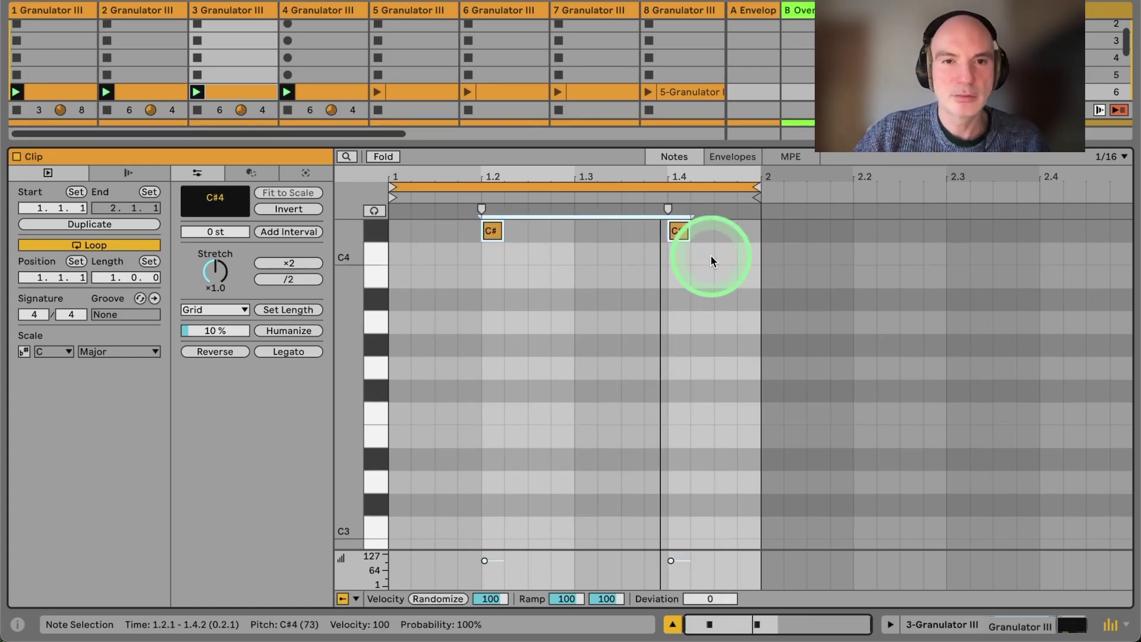
pyautogui.press('Up')
pyautogui.press('Up')
pyautogui.press('Up')
pyautogui.press('Up')
pyautogui.press('Up')
pyautogui.press('Up')
pyautogui.press('Up')
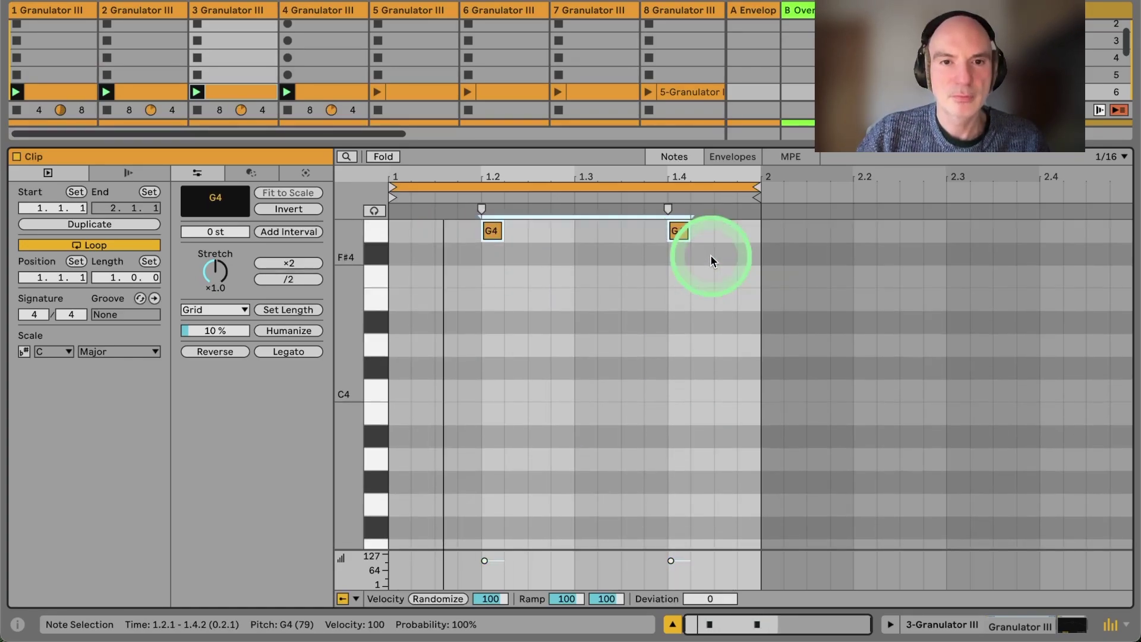
pyautogui.hotkey('shift', 'Up')
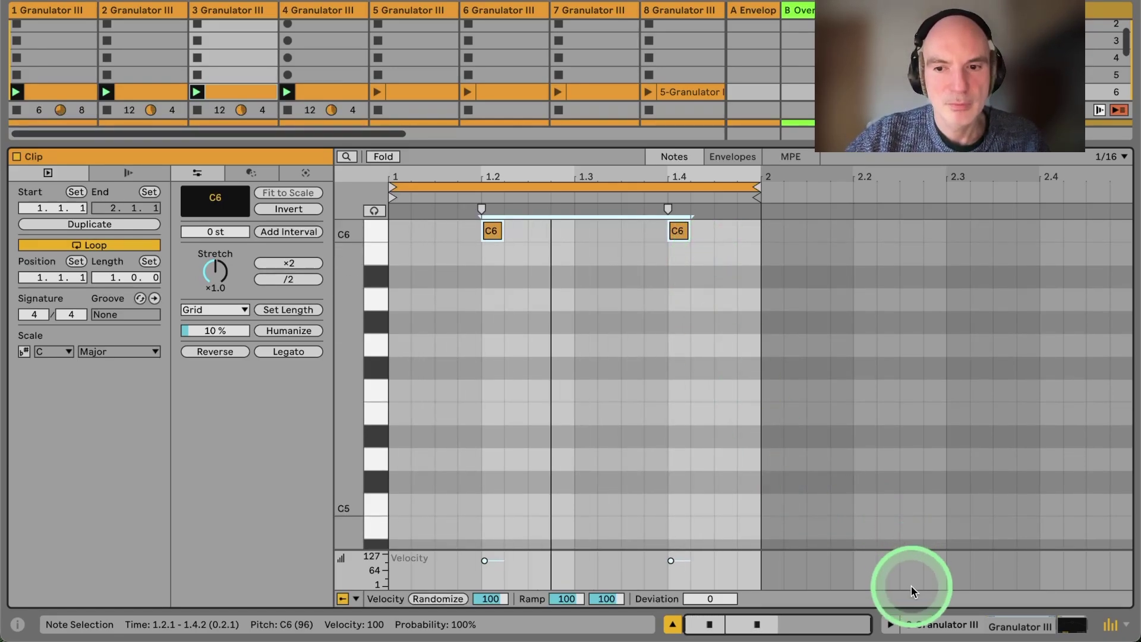
# Audition track 4 from the mixer, and solo track 1 with its Granulator settings showing
pyautogui.click(939, 618)
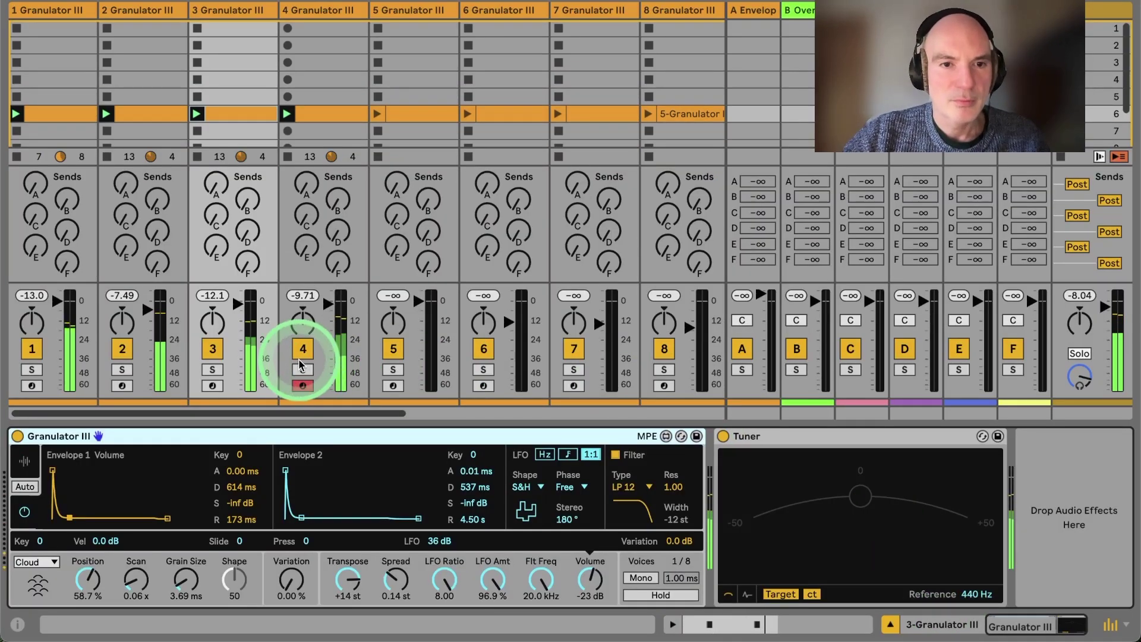
pyautogui.click(298, 369)
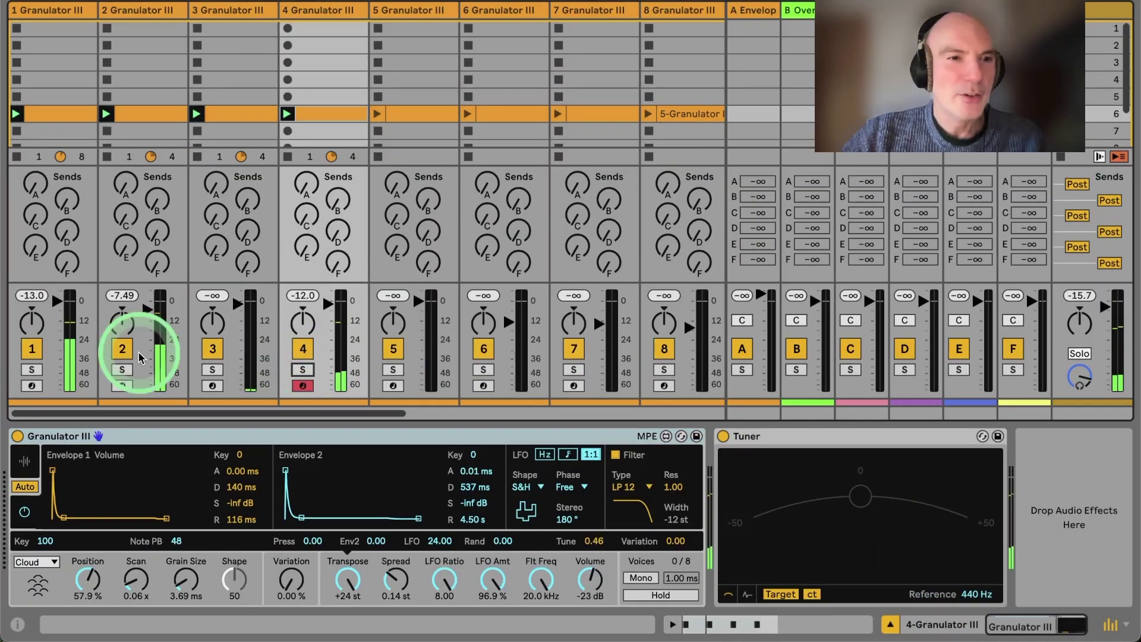
pyautogui.click(31, 370)
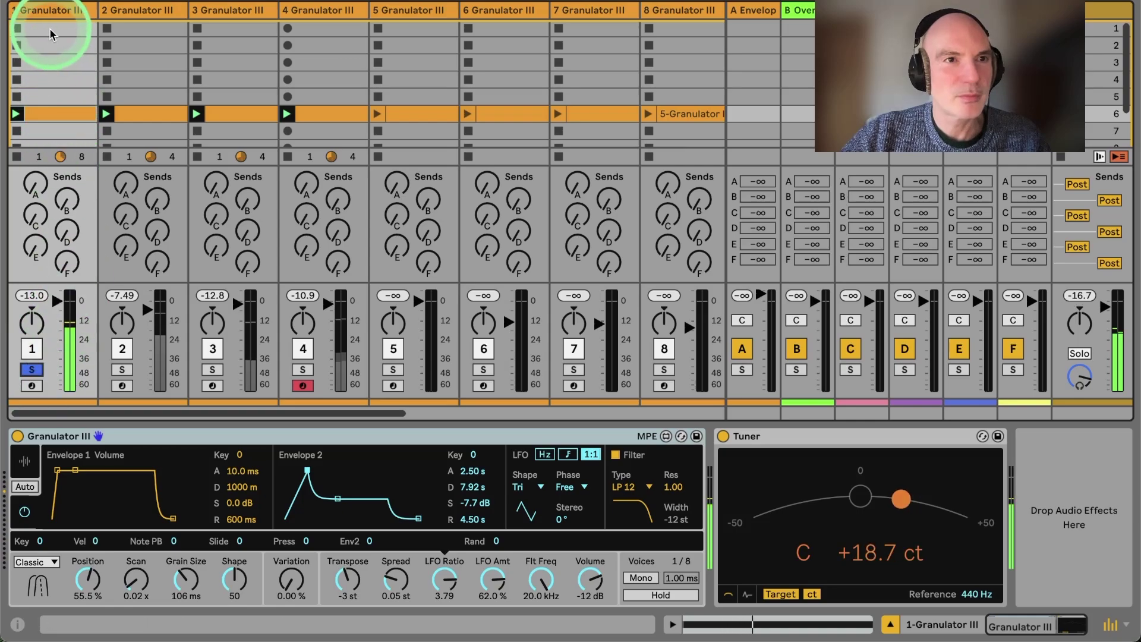
pyautogui.click(52, 10)
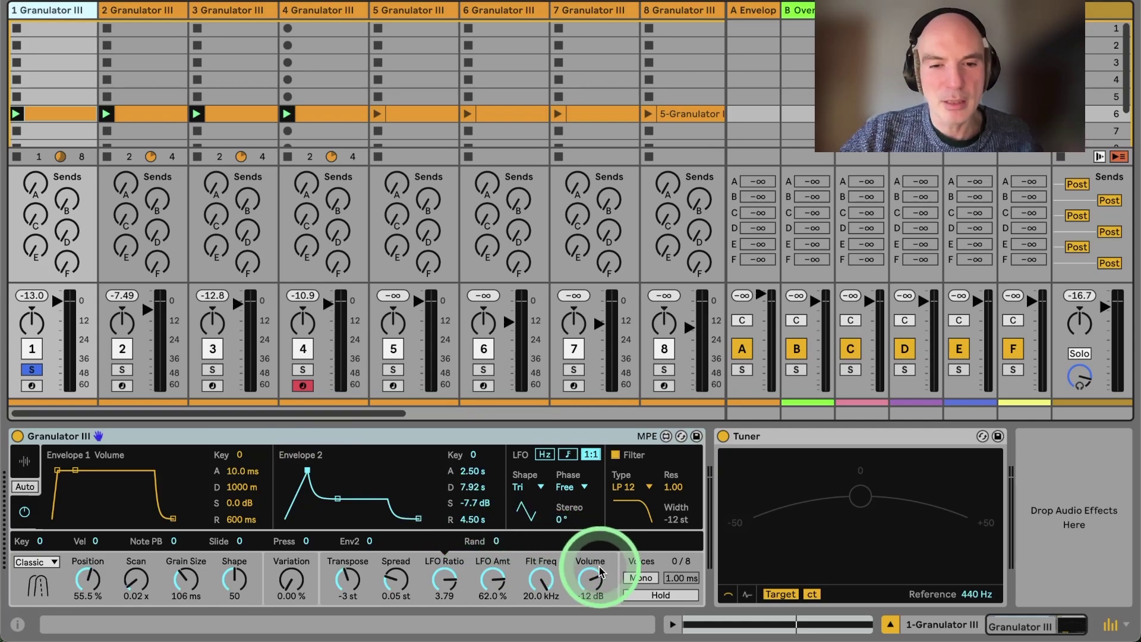
# Turn off the filter in track 1's Granulator and display its sample waveform
pyautogui.click(615, 455)
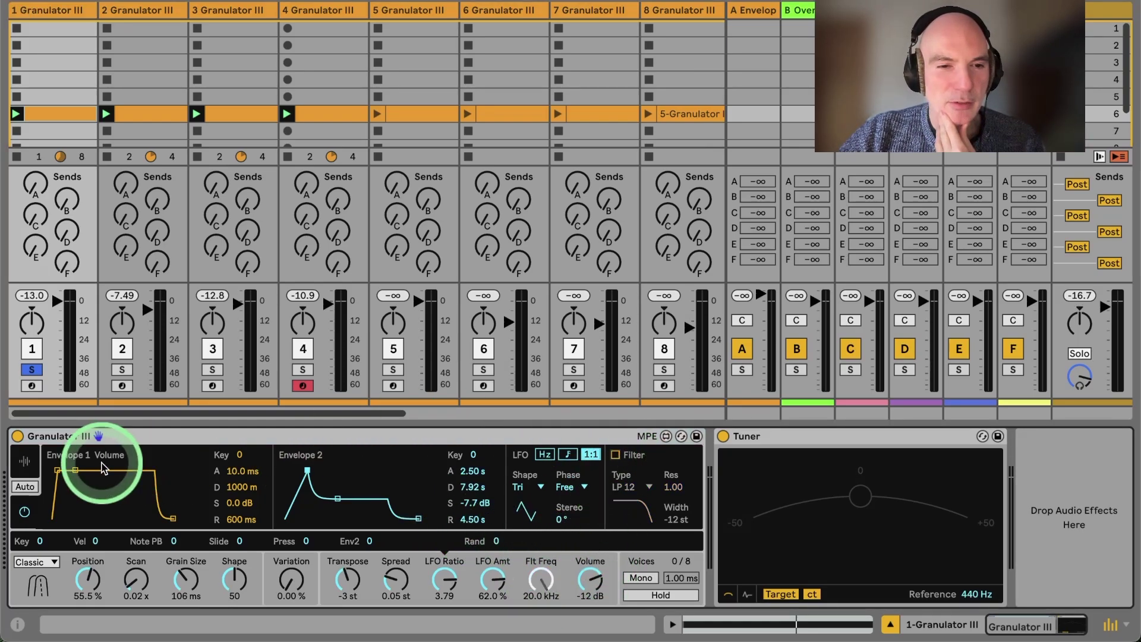
pyautogui.click(25, 467)
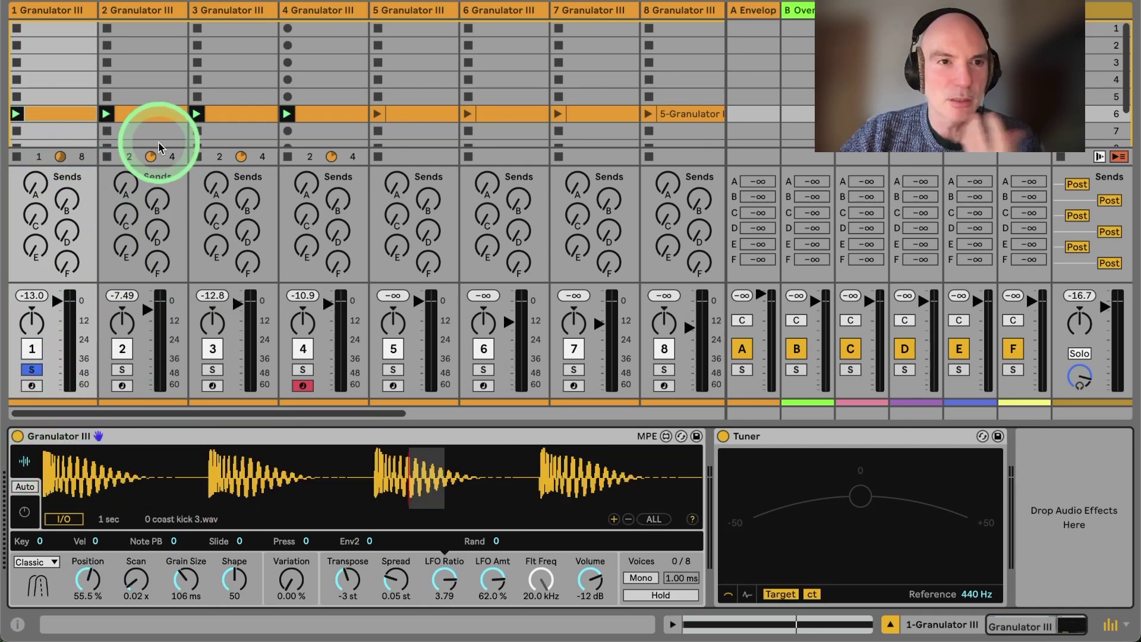
# Review the Granulator settings of tracks 2, 3 and 4, and take track 1 out of solo
pyautogui.click(148, 114)
pyautogui.click(236, 124)
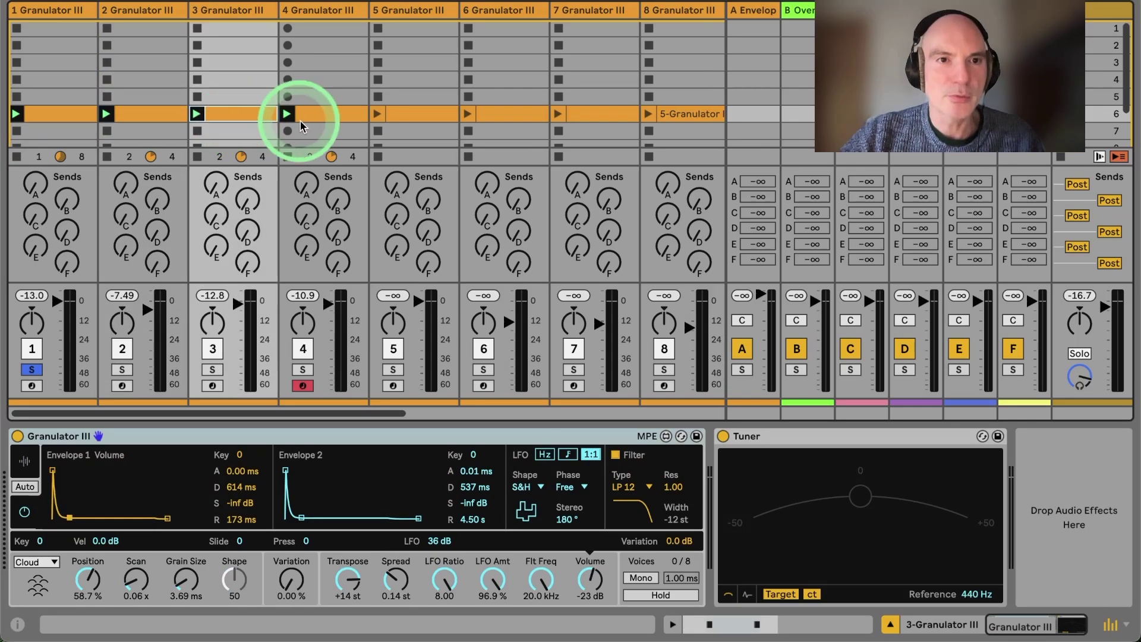
pyautogui.click(311, 115)
pyautogui.click(32, 369)
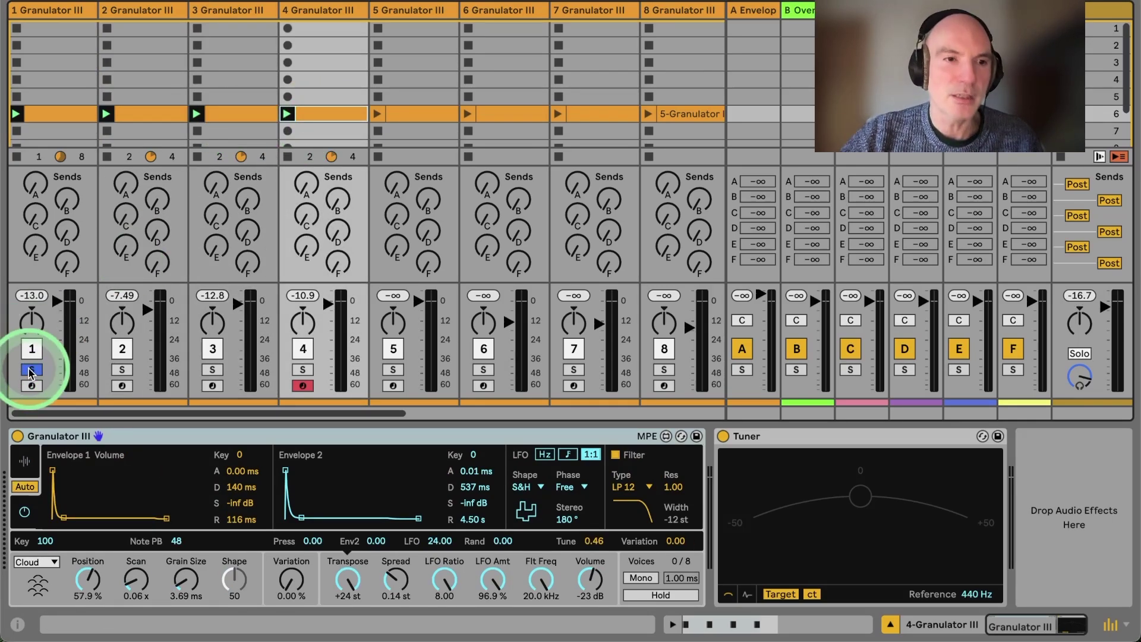